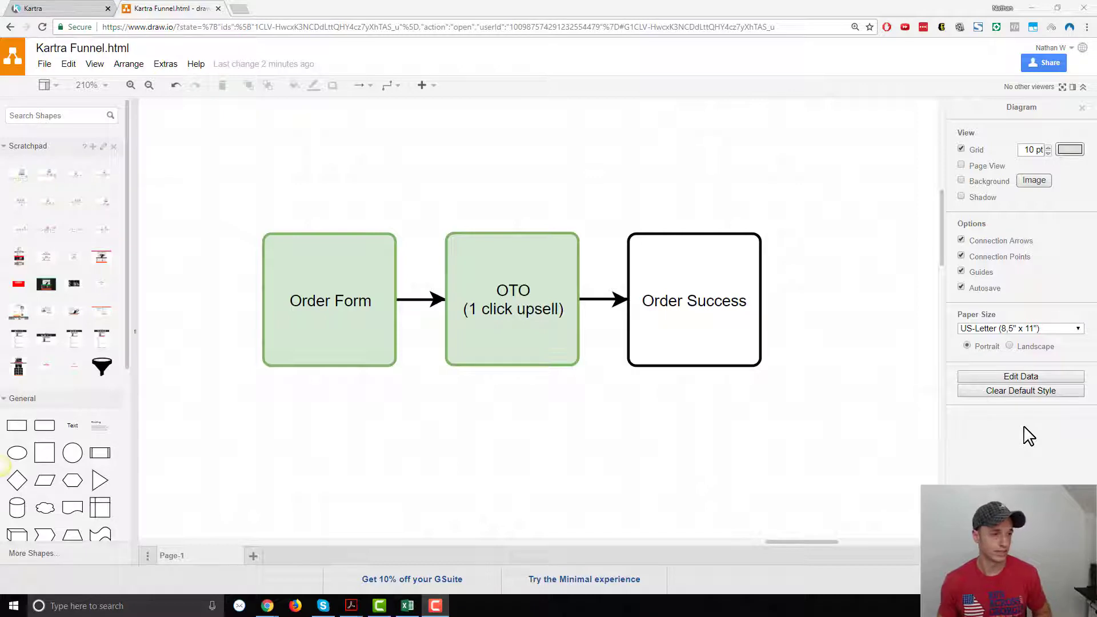
Walk through the Order Form, OTO and Order Success funnel boxes in draw.io, then switch to Kartra's pages
left_click(316, 303)
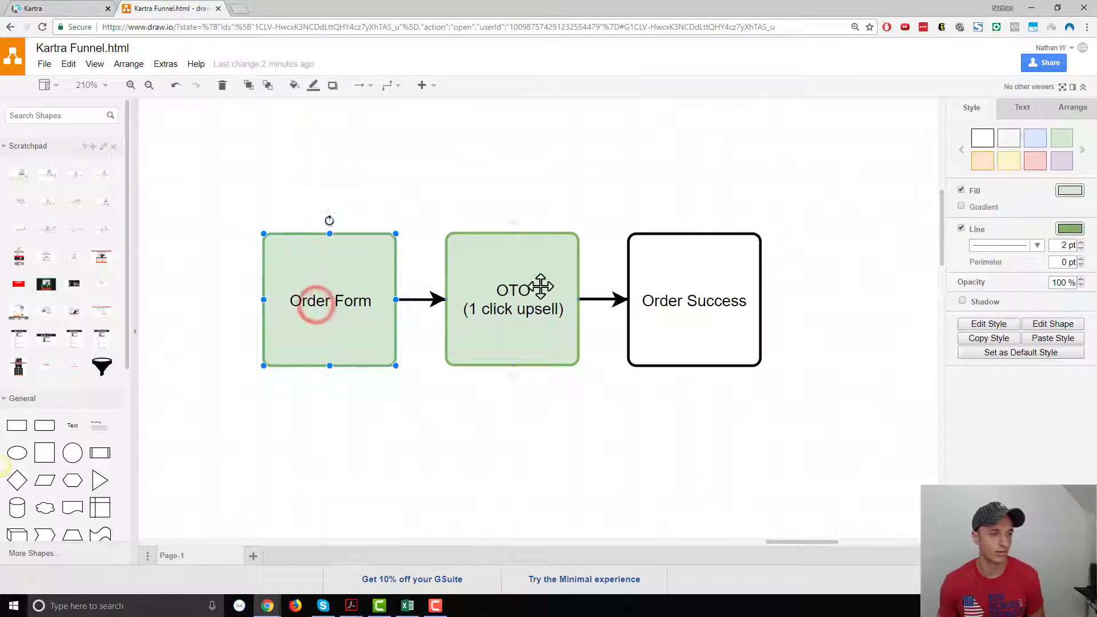
left_click(515, 295)
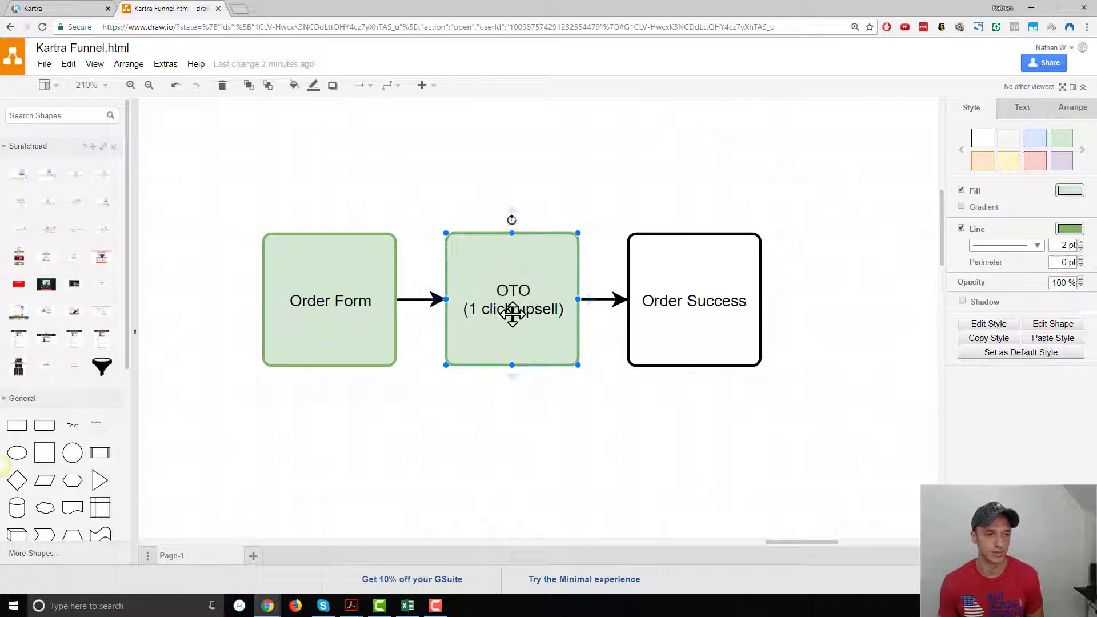
left_click(725, 310)
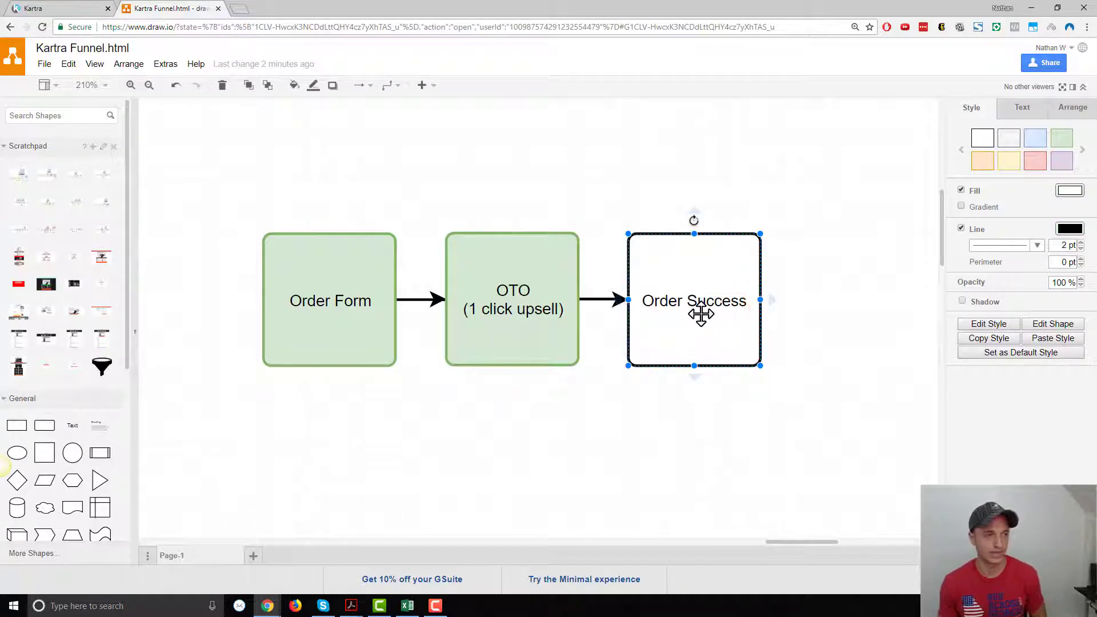
left_click(65, 8)
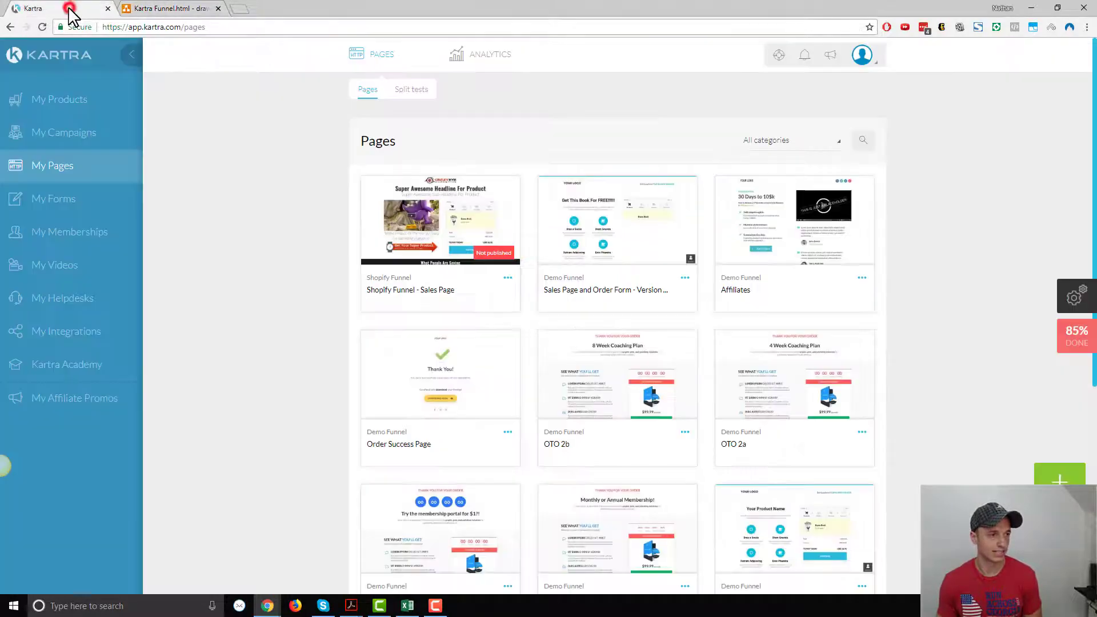
Start a page from the first checkout template named '1-Click Example - Order Form' with no category
left_click(1056, 479)
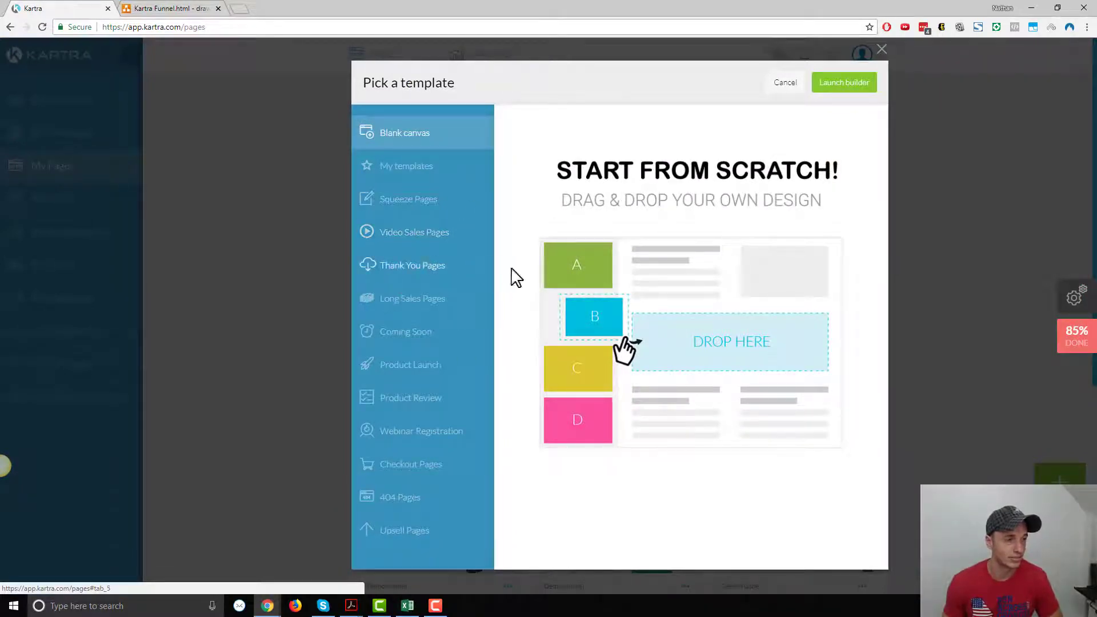
left_click(424, 466)
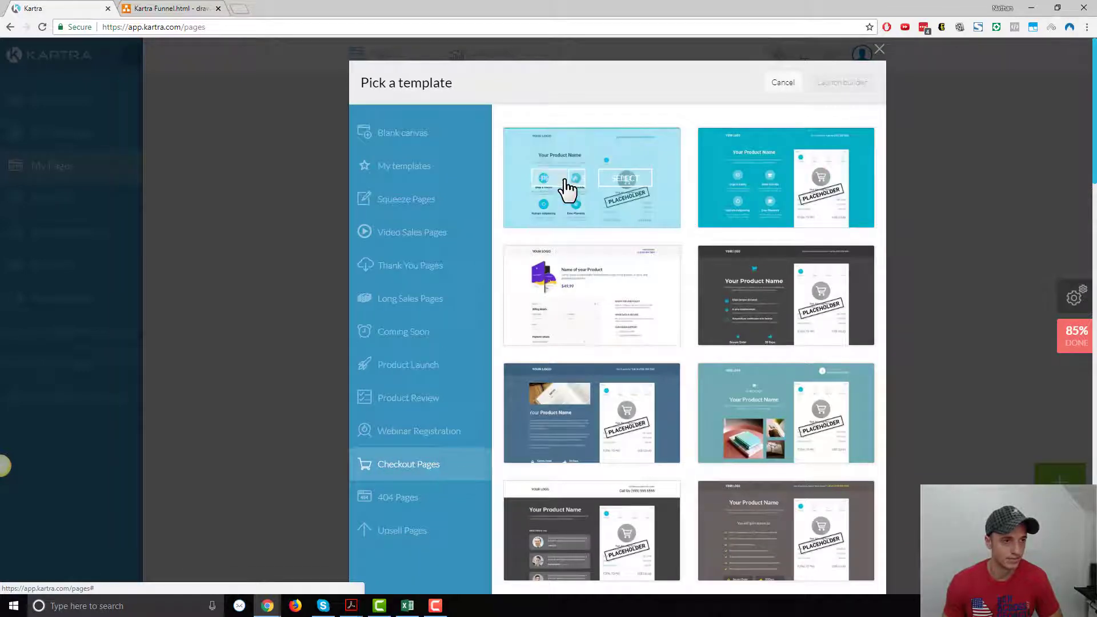
left_click(639, 176)
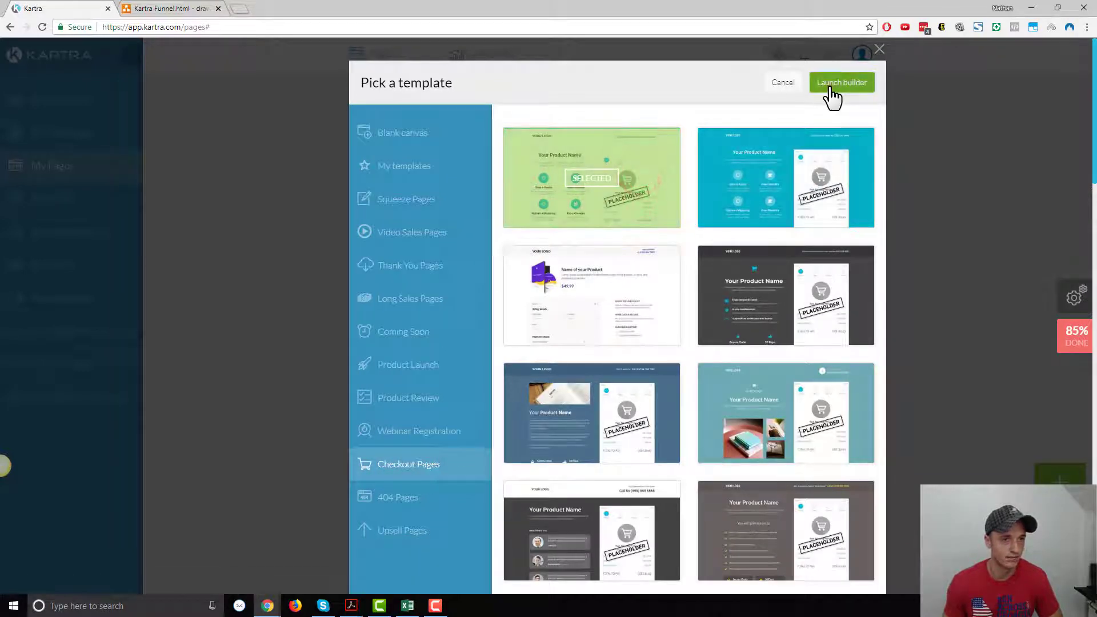
left_click(831, 86)
left_click(562, 140)
type("1-Click Example - Order Form")
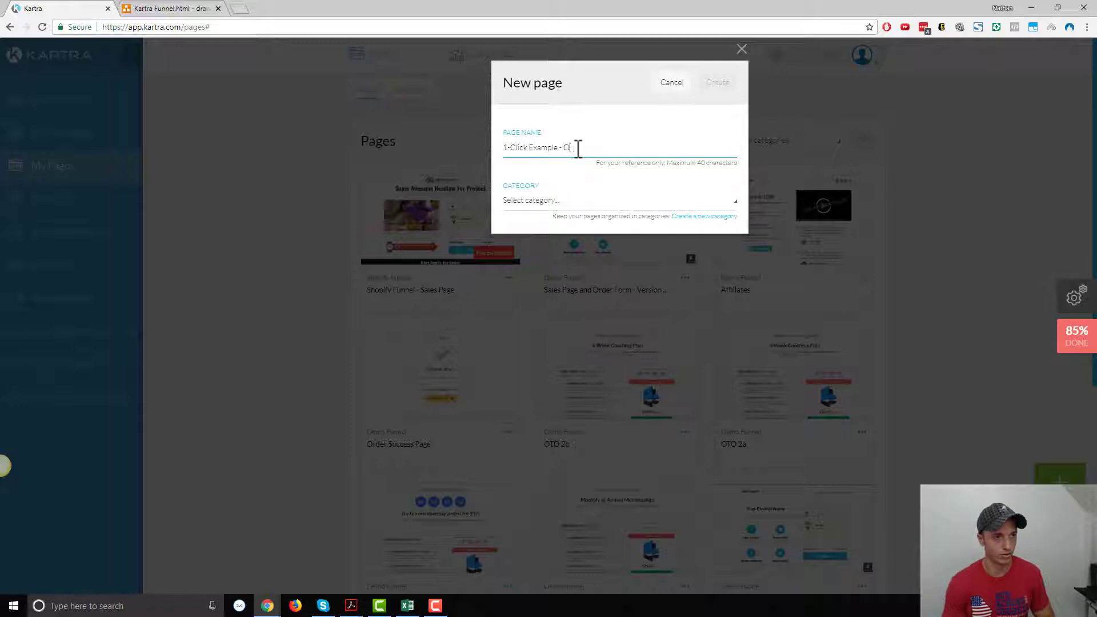
left_click(695, 205)
left_click(537, 243)
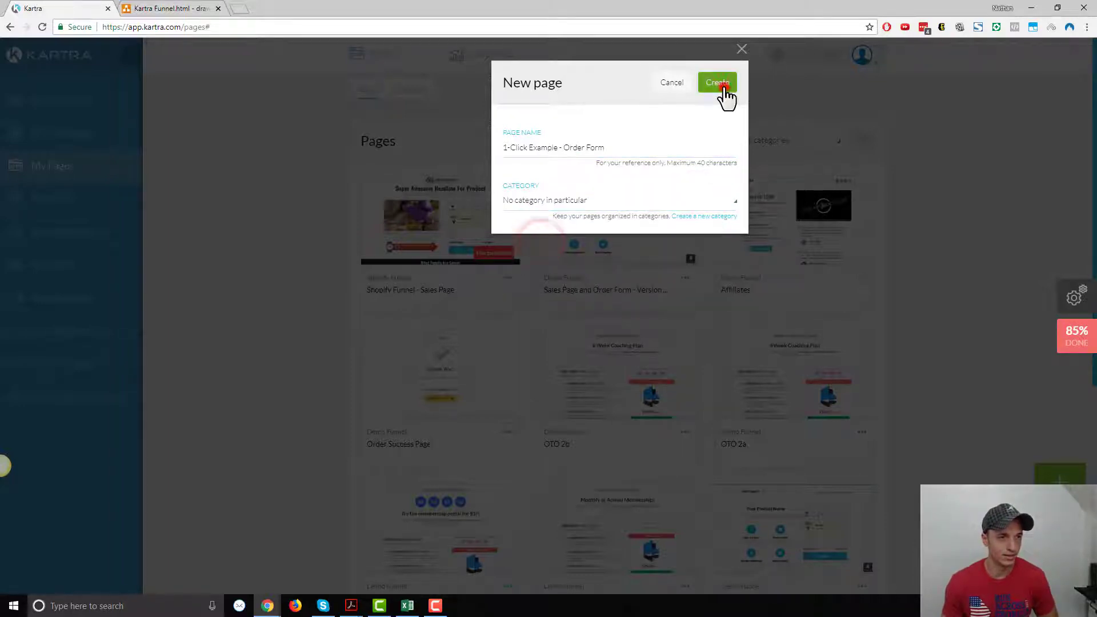
Create the order form page, publish it live and bring up its page link
left_click(717, 83)
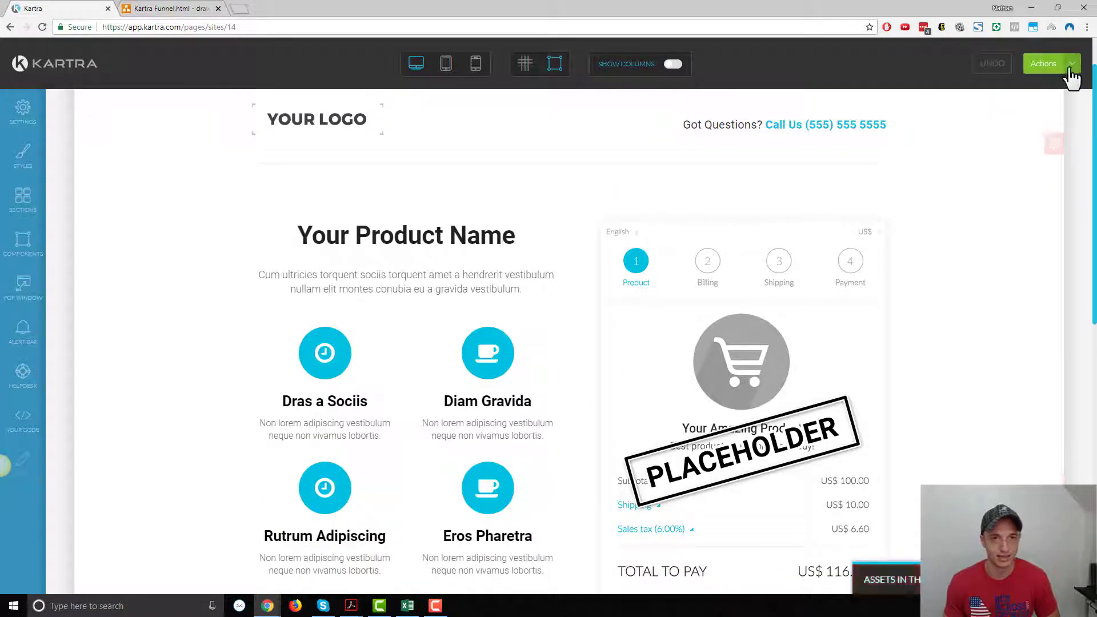
left_click(1073, 64)
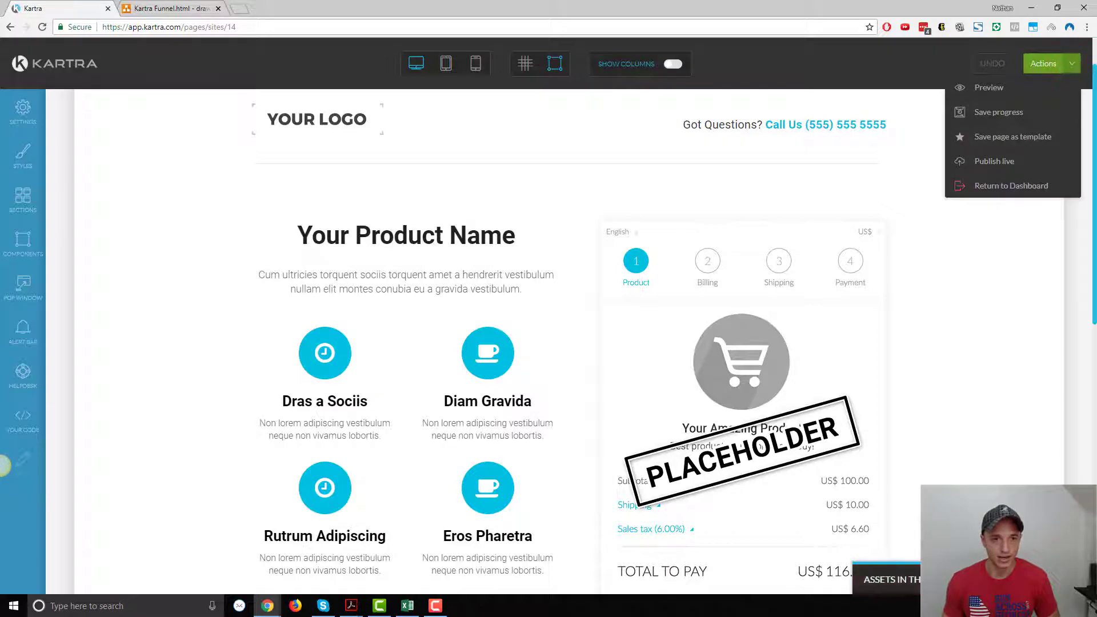
left_click(1000, 162)
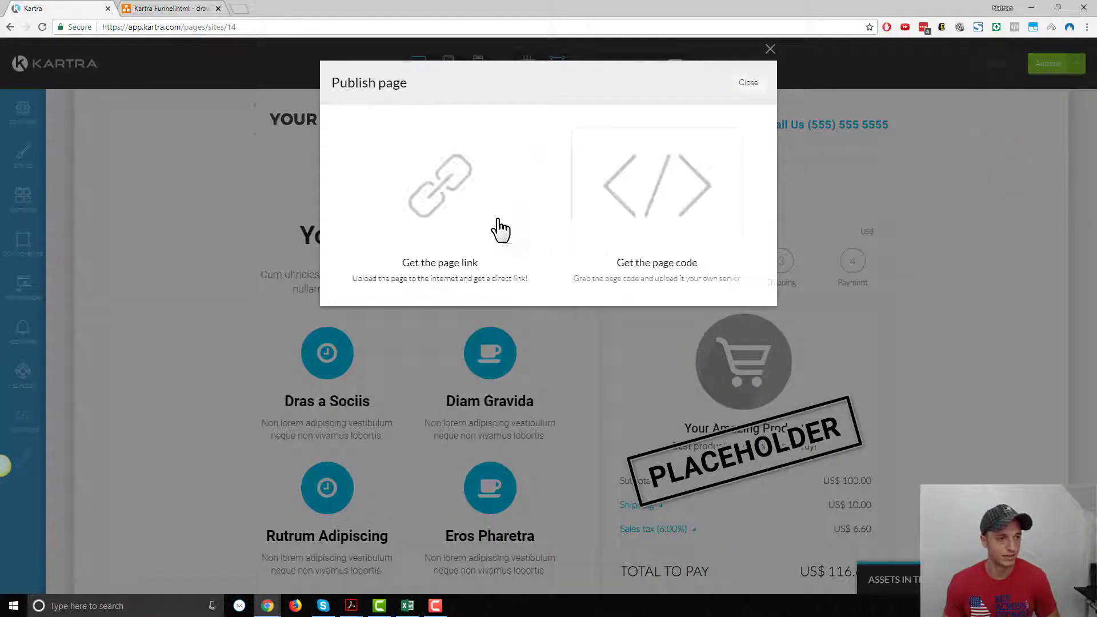
left_click(402, 193)
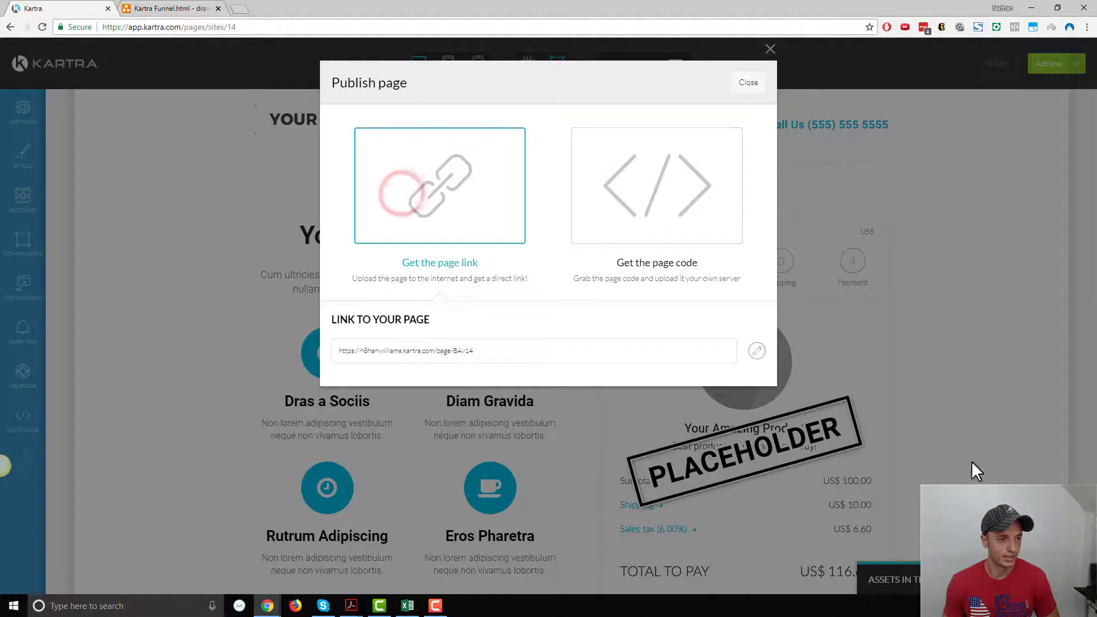
Paste the order form page link into a Notepad note
left_click(170, 601)
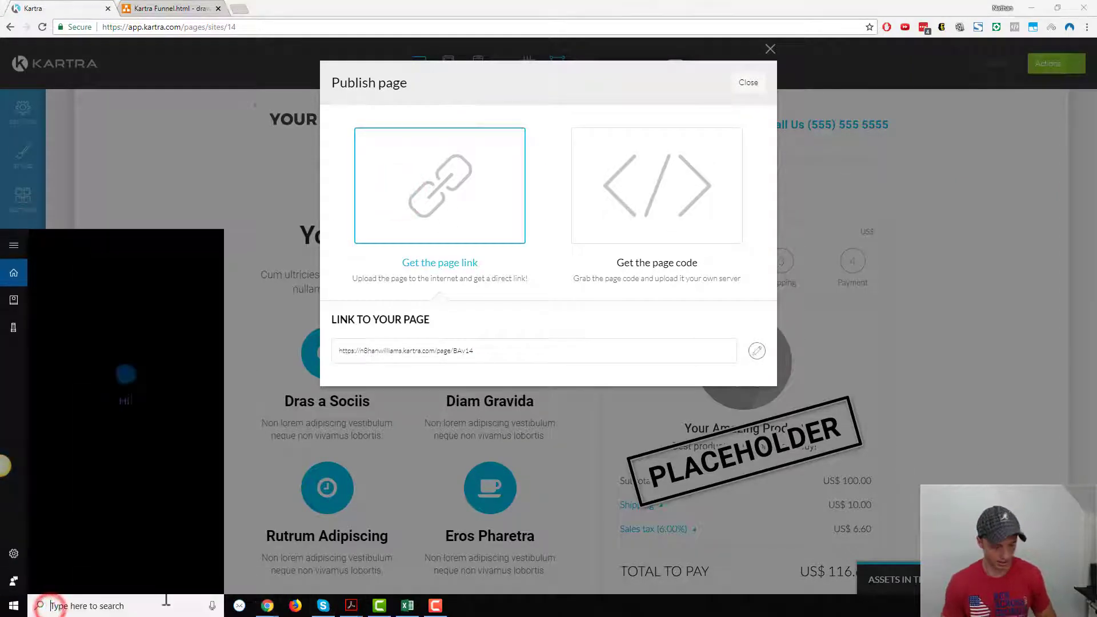
type("note")
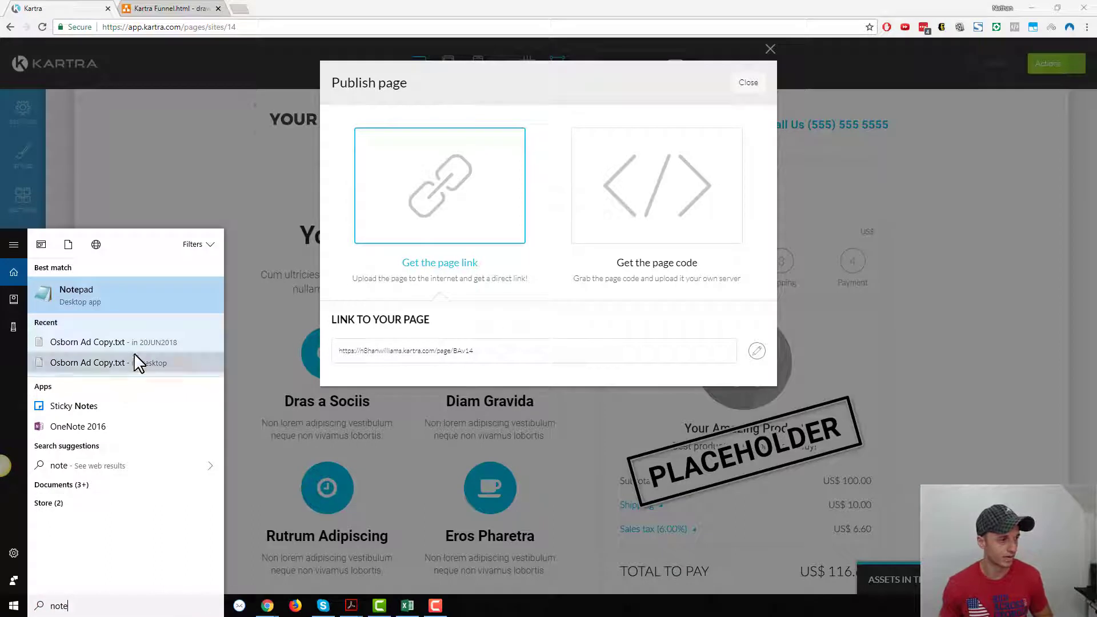
left_click(125, 296)
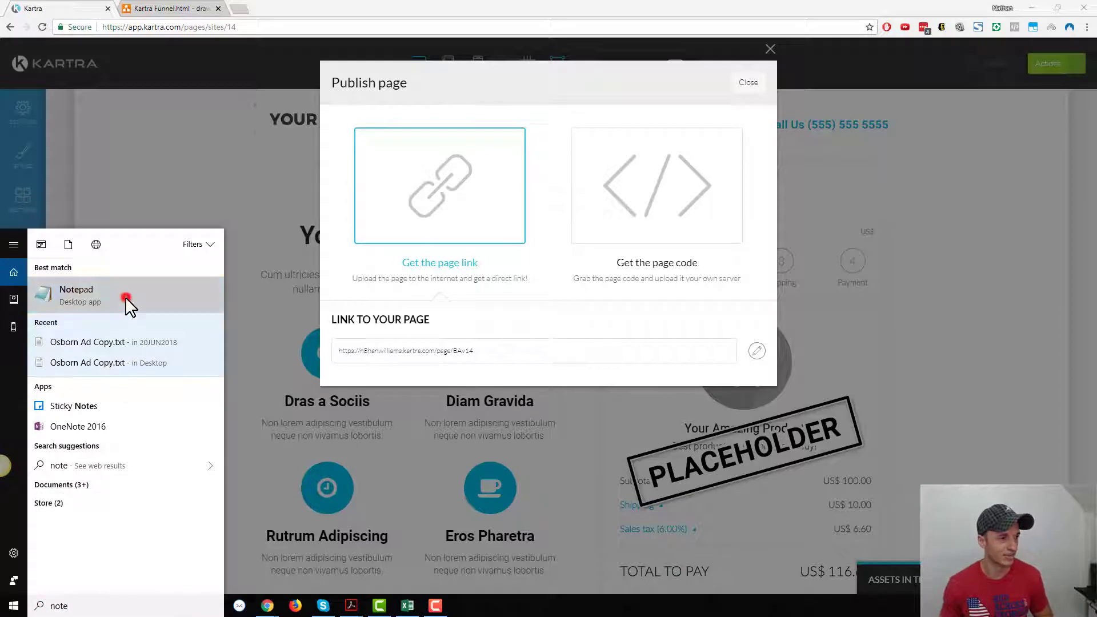
left_click(74, 294)
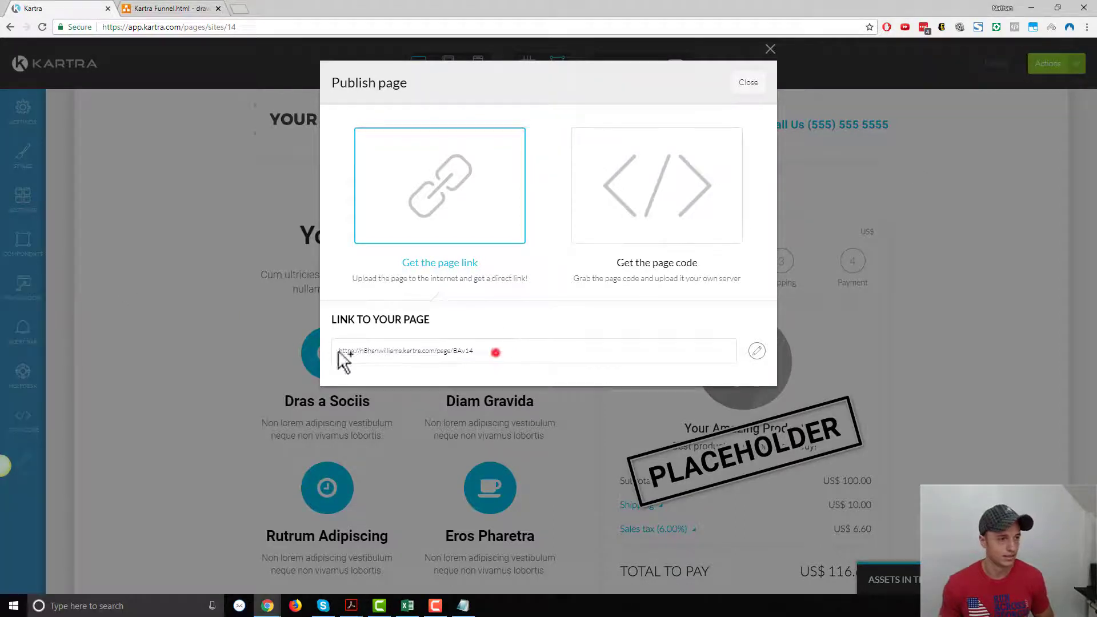
left_click(495, 350)
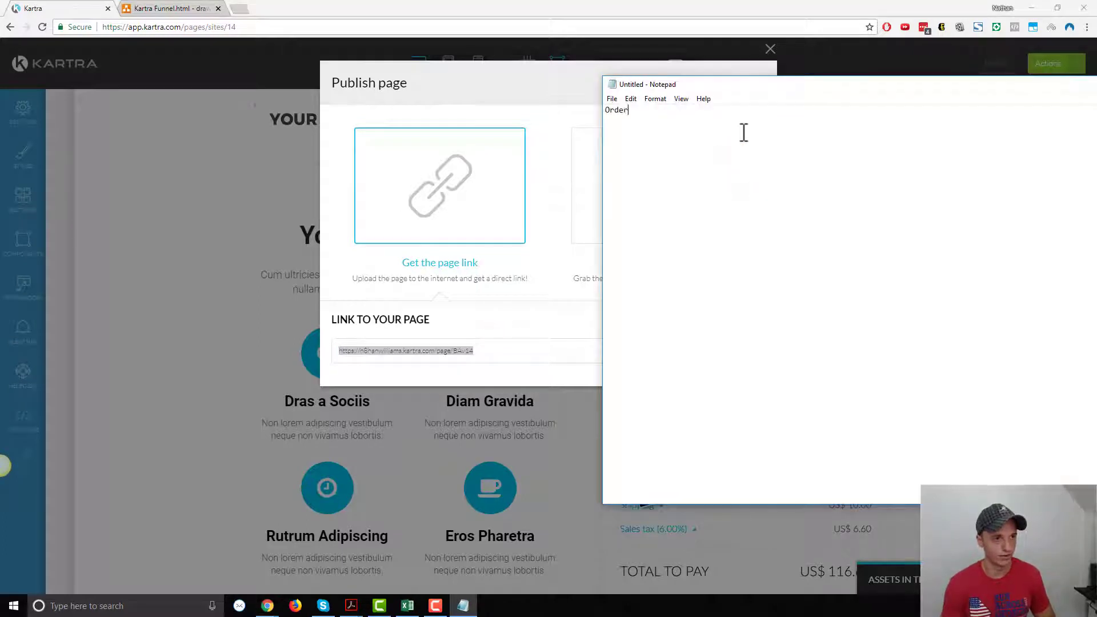
type("https://n8hanwilliams.kartra.com/page/BAv14")
left_click(795, 91)
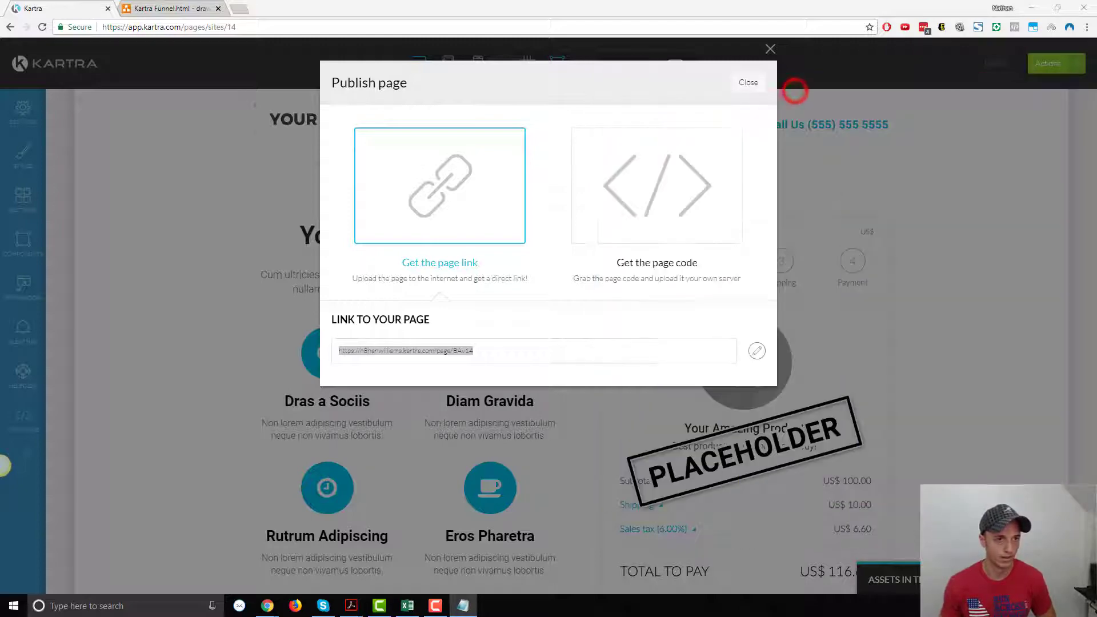
Close the publish dialog and exit the builder to the Kartra dashboard
left_click(756, 78)
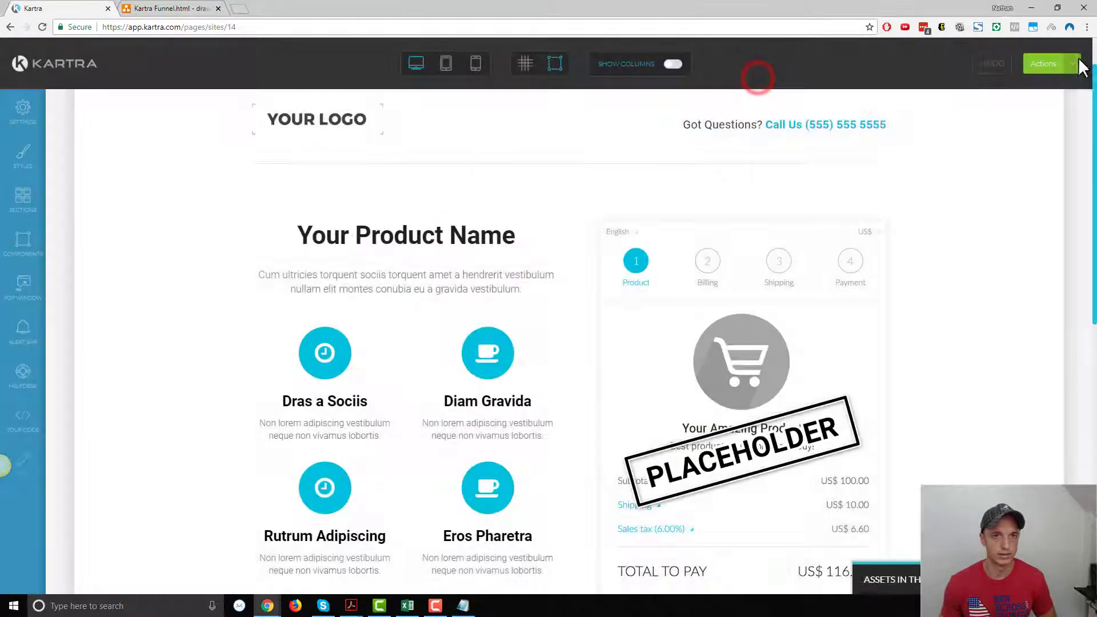
left_click(1073, 63)
left_click(1007, 186)
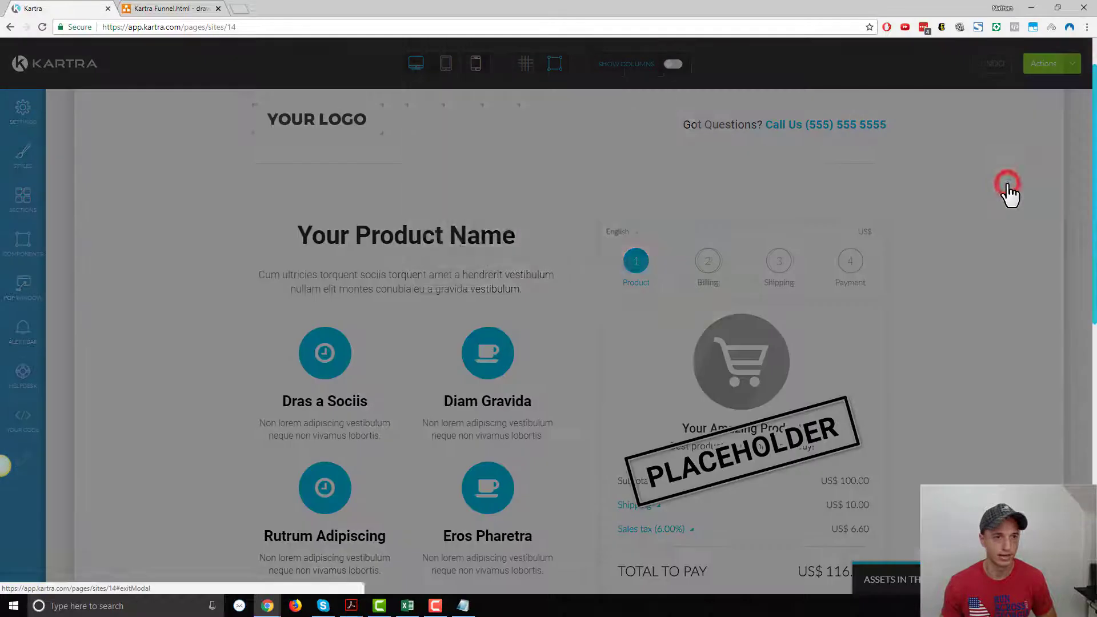
left_click(650, 85)
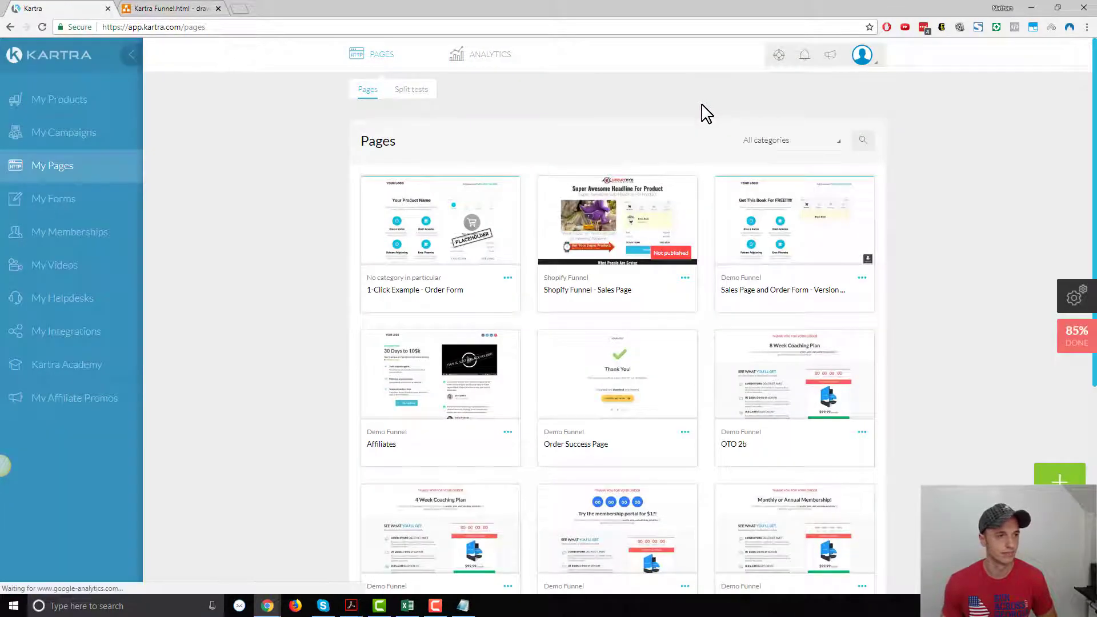
Create '1-Click Example - OTO' from the first upsell template with no category
left_click(1057, 477)
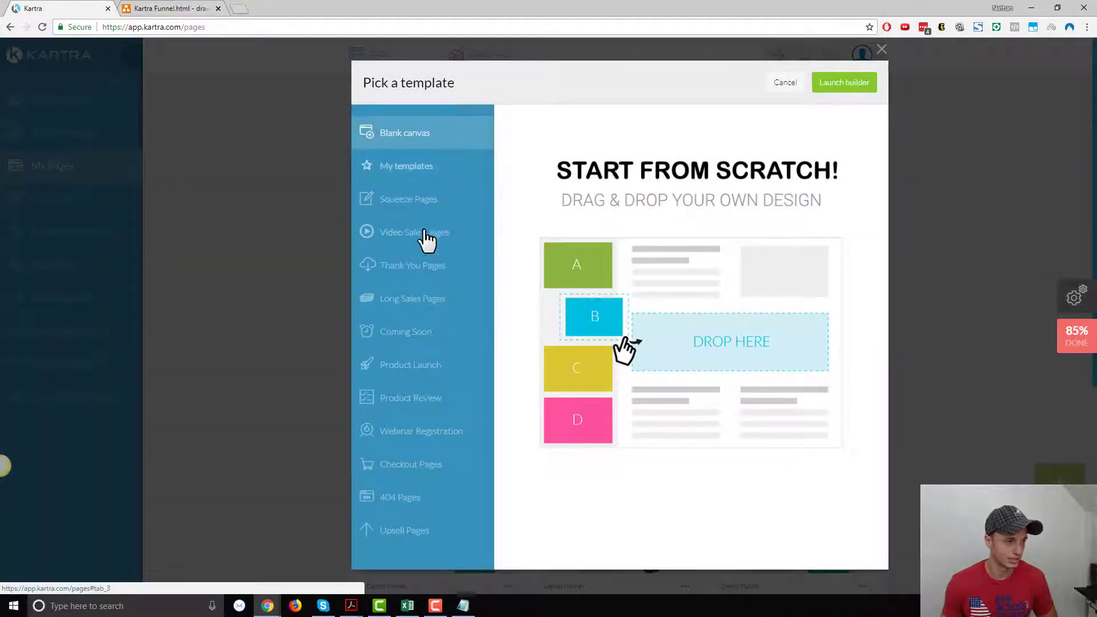
left_click(408, 532)
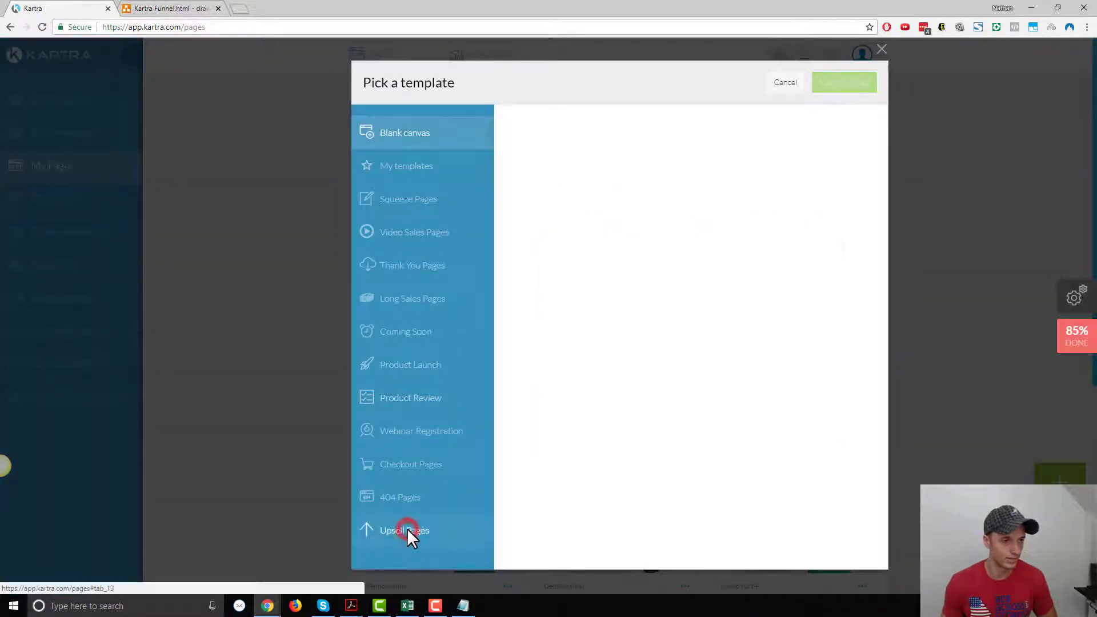
left_click(625, 177)
left_click(849, 82)
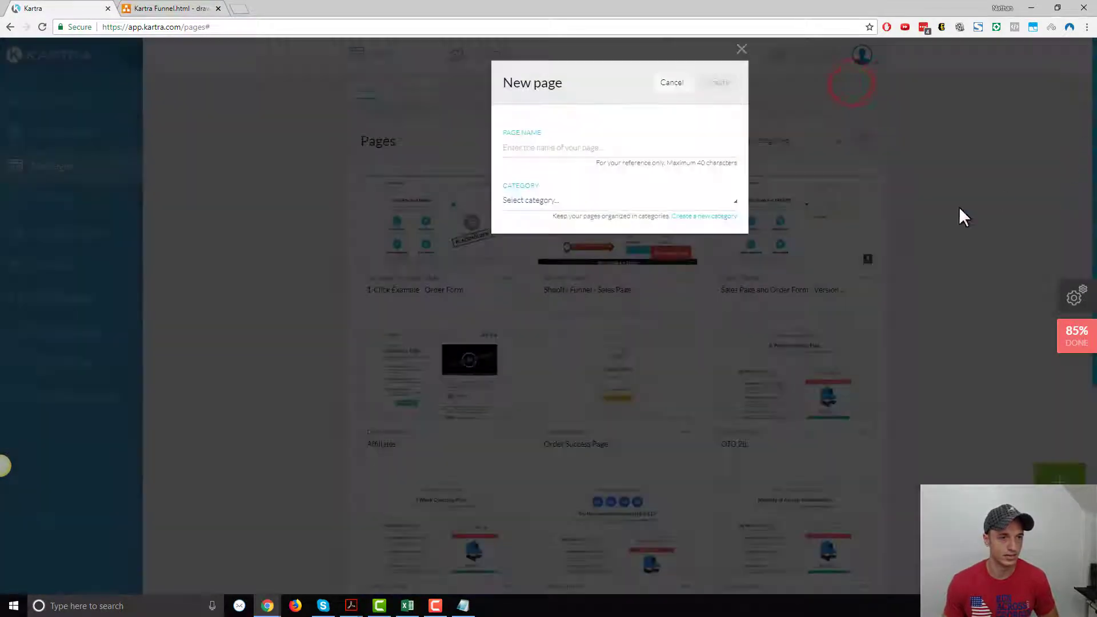
left_click(620, 147)
type("1-Click Example - OTO")
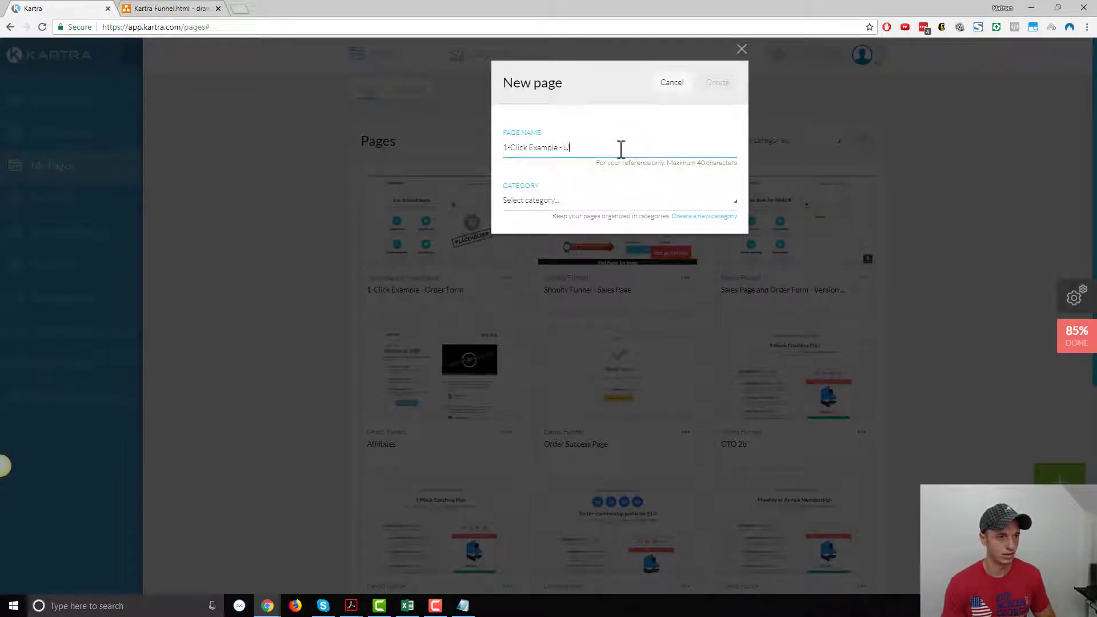
left_click(647, 203)
left_click(587, 241)
left_click(721, 89)
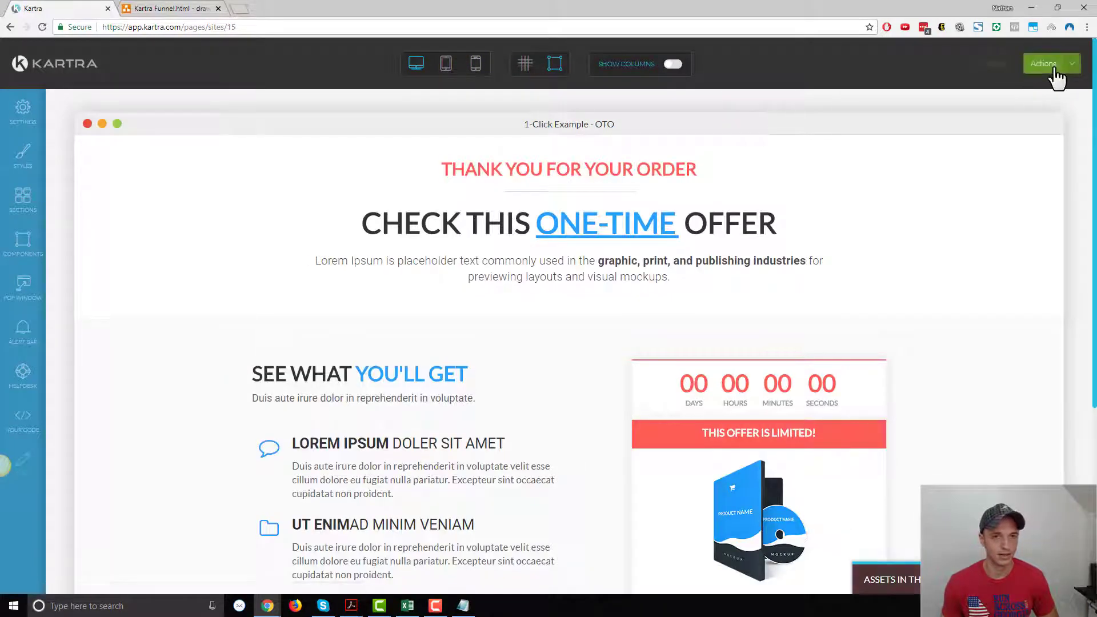
Publish the OTO page live and grab its page link for the Notepad note
left_click(1075, 64)
left_click(996, 162)
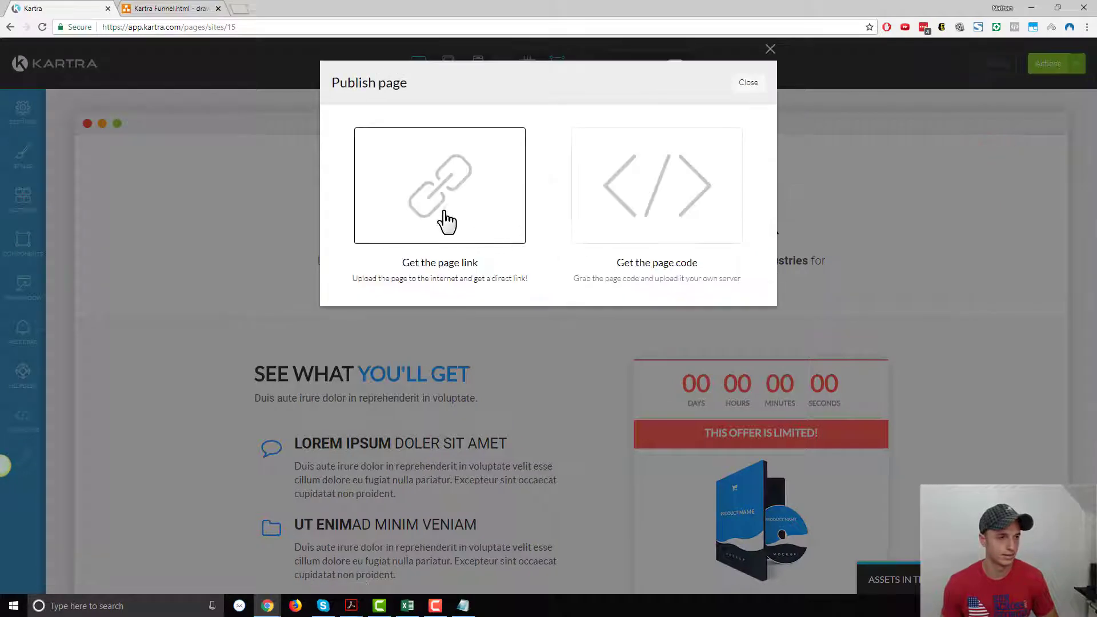
left_click(441, 218)
left_click(513, 346)
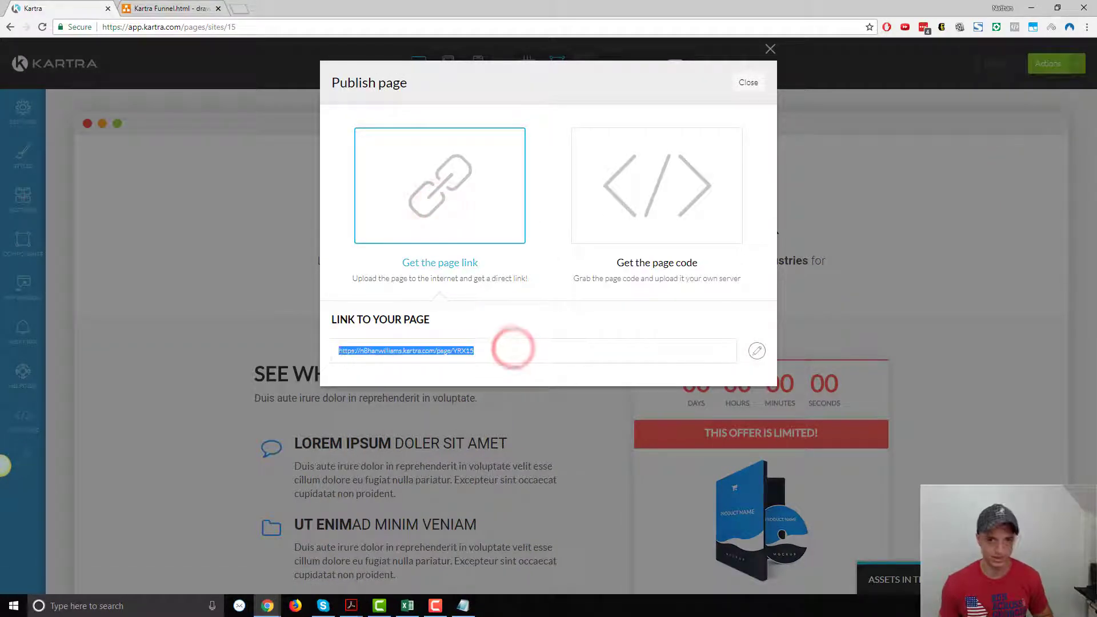
key("alt+Tab")
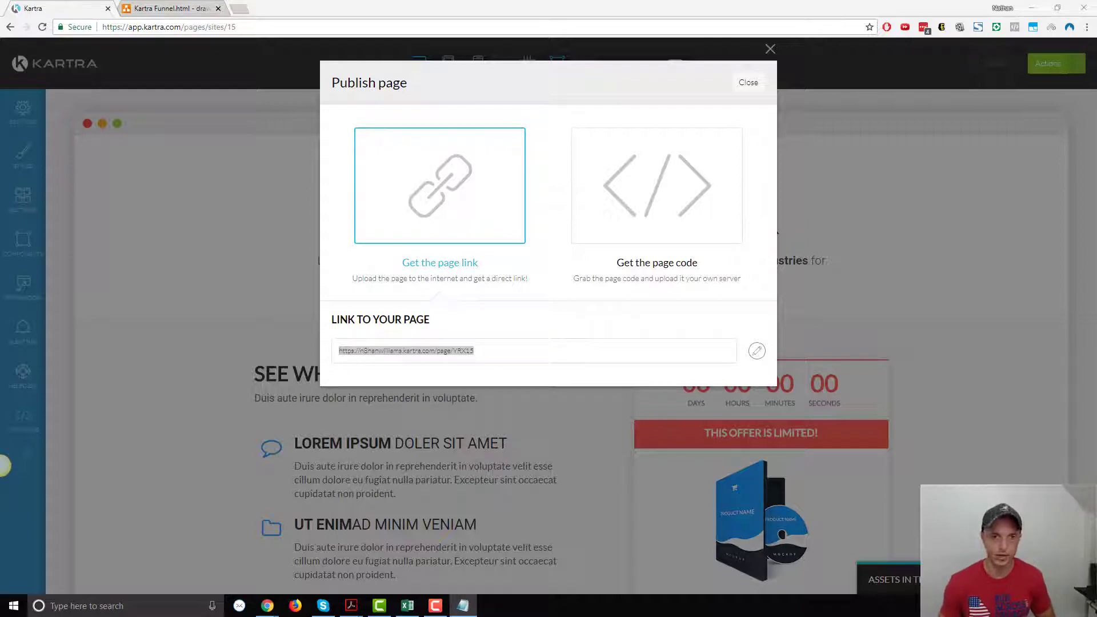
Close the publishing window and exit the OTO builder back to the dashboard
left_click(748, 84)
left_click(1073, 63)
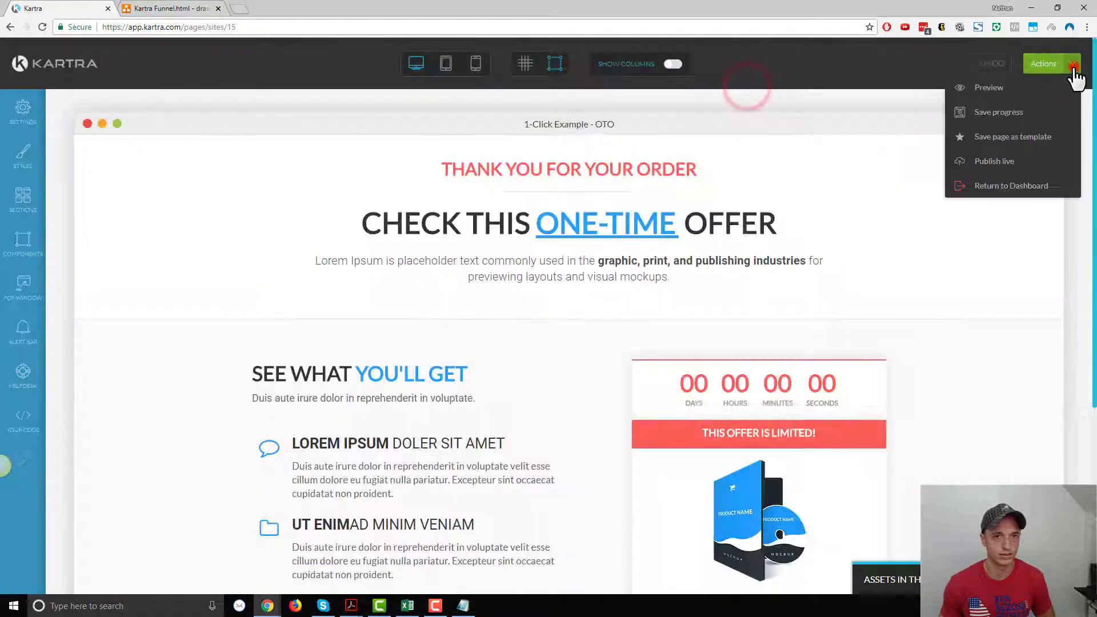
left_click(1003, 187)
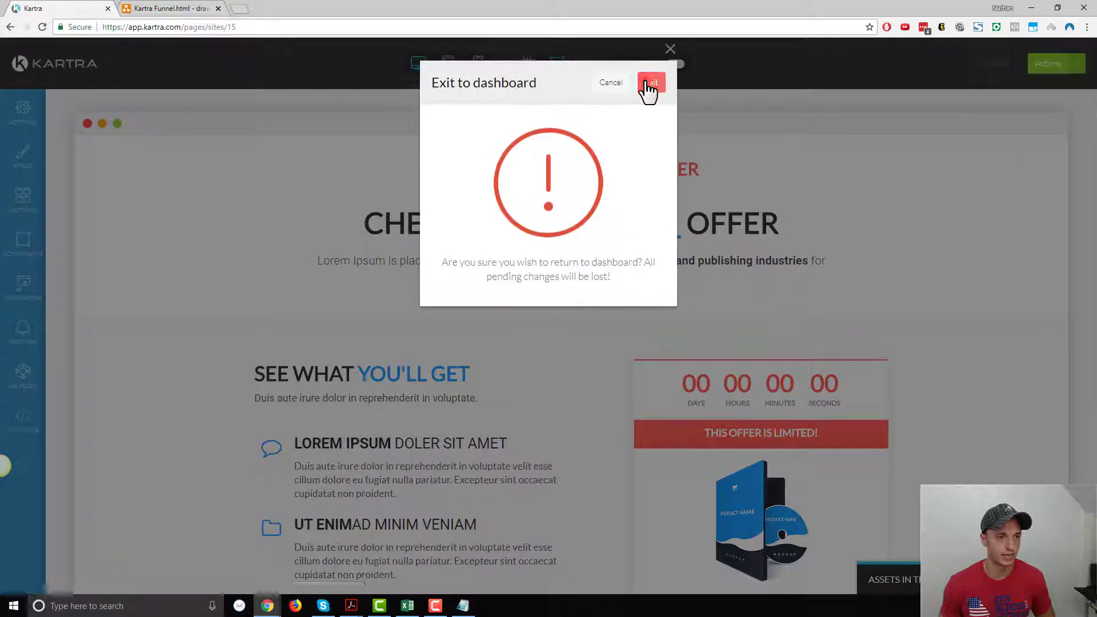
left_click(650, 85)
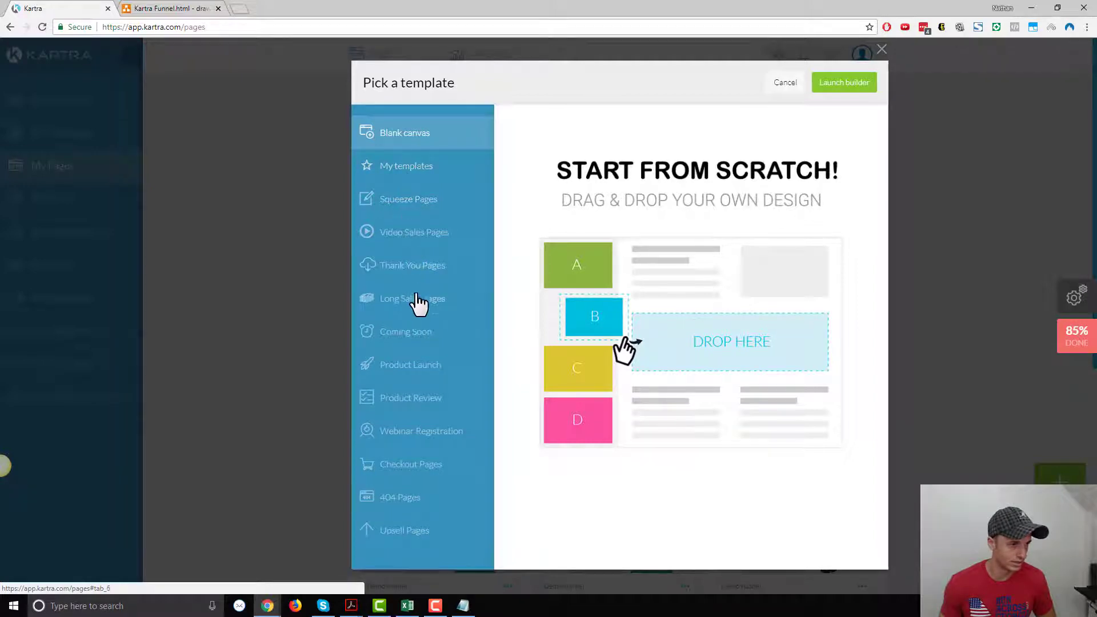
Pick the Welcome Onboard template from the Thank You Pages templates
left_click(424, 465)
scroll(700, 290, "down", 15)
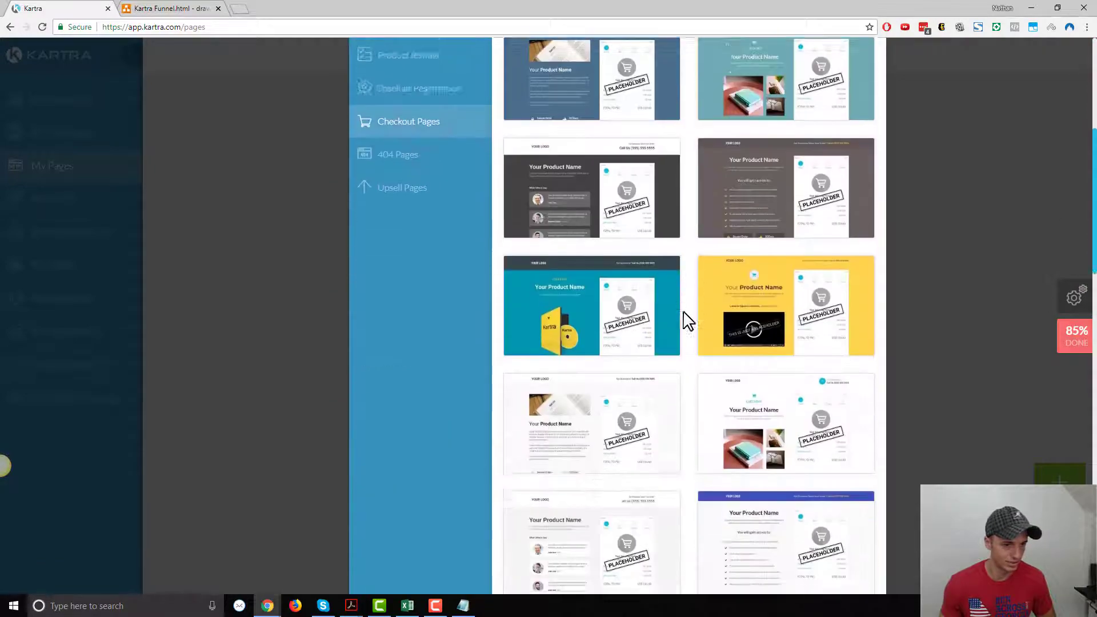
scroll(686, 331, "down", 8)
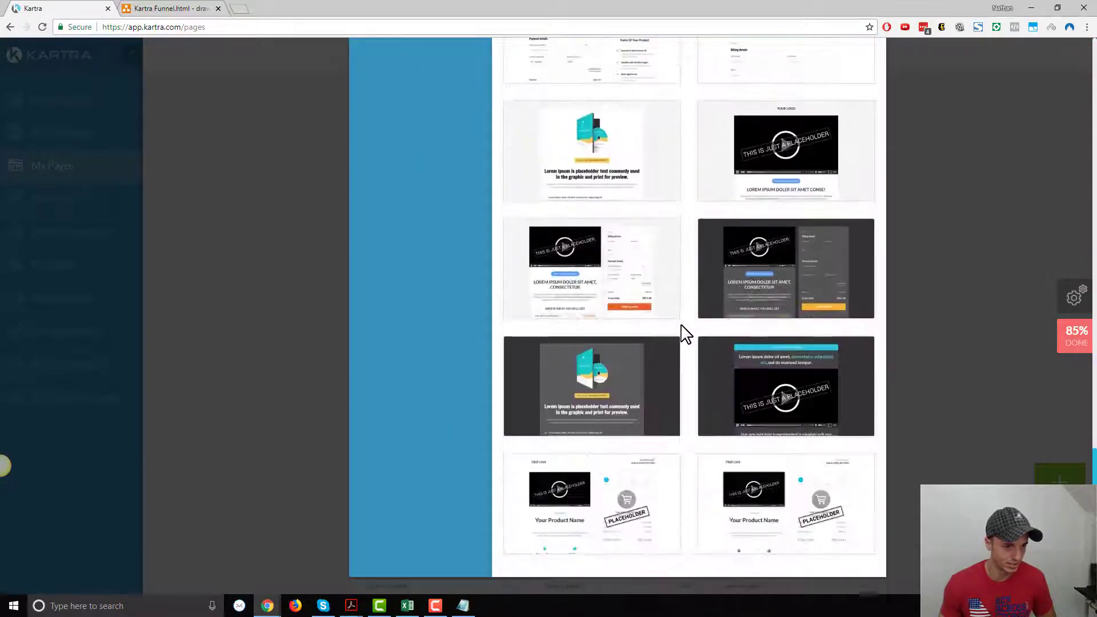
scroll(657, 326, "up", 15)
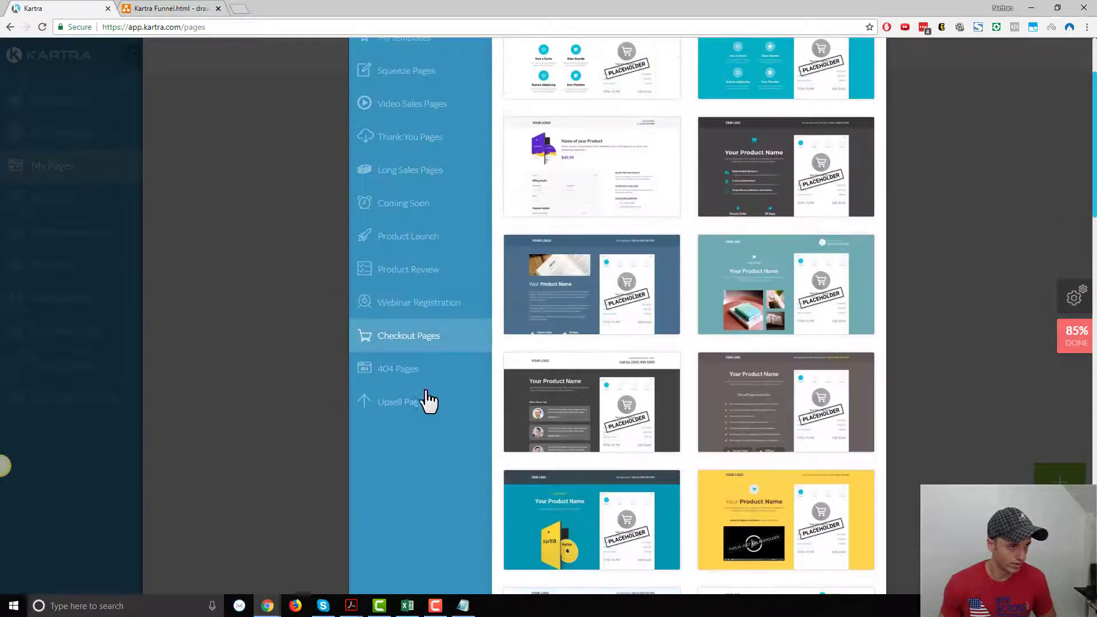
scroll(415, 403, "up", 3)
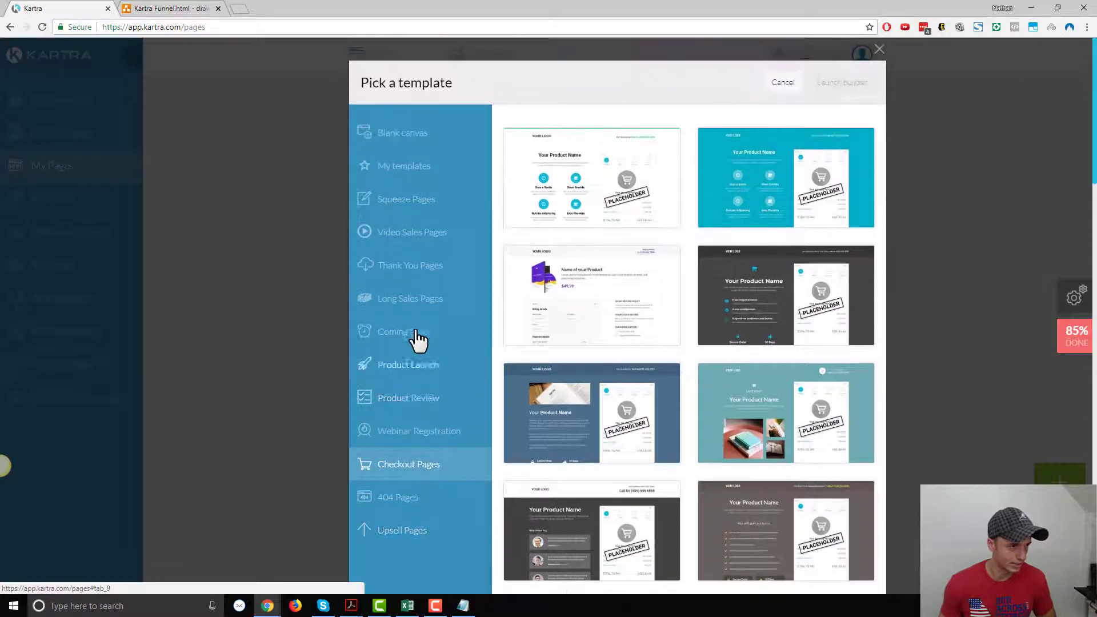
left_click(420, 266)
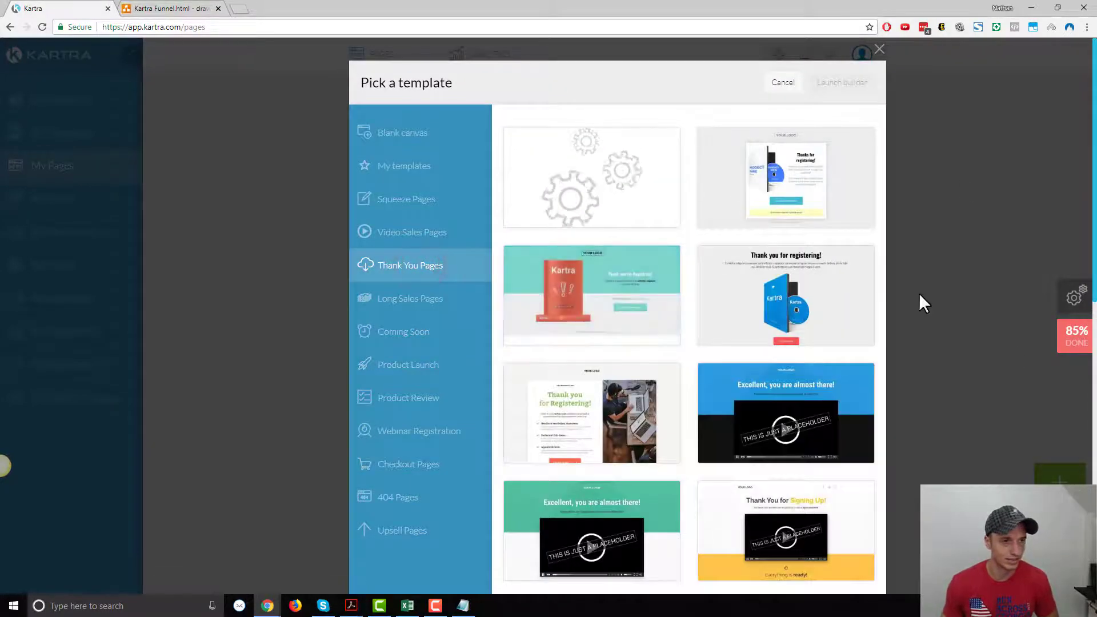
scroll(592, 258, "down", 1)
scroll(592, 260, "down", 6)
scroll(578, 289, "up", 7)
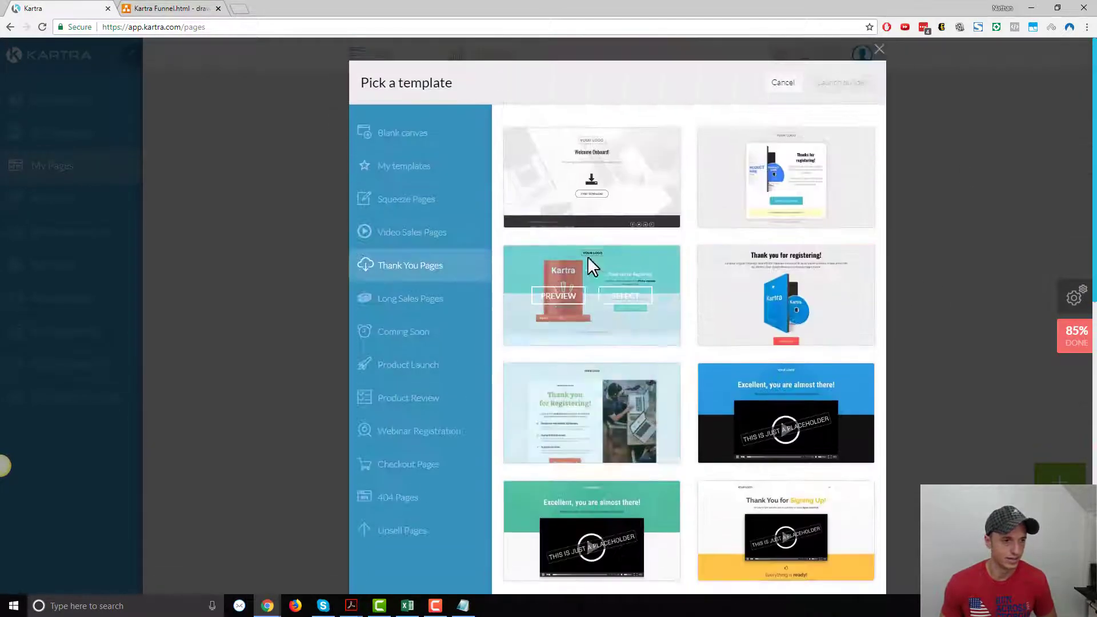
left_click(626, 178)
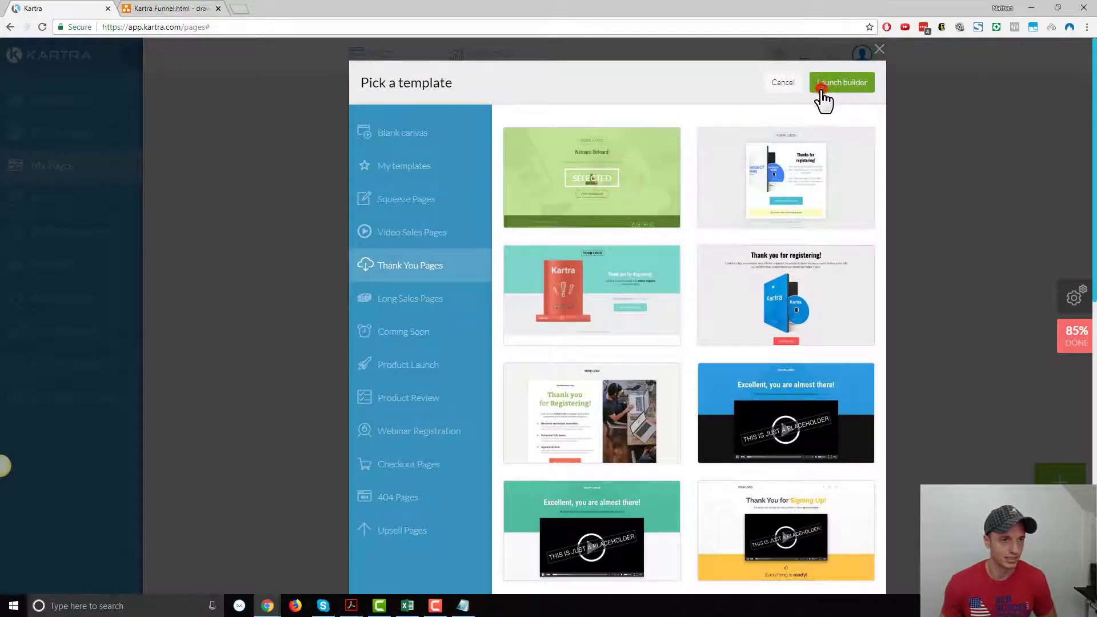
left_click(842, 84)
Name the page '1-Click Example - Success' with no category and create it
left_click(579, 149)
type("1-Click Example - Success")
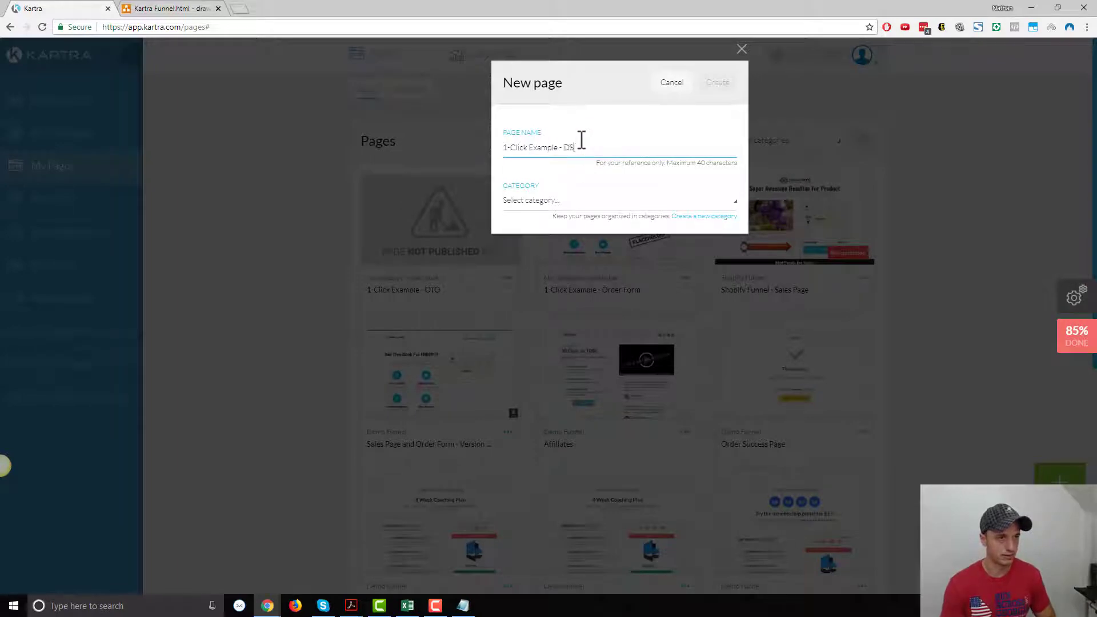
left_click(595, 207)
left_click(581, 243)
left_click(718, 84)
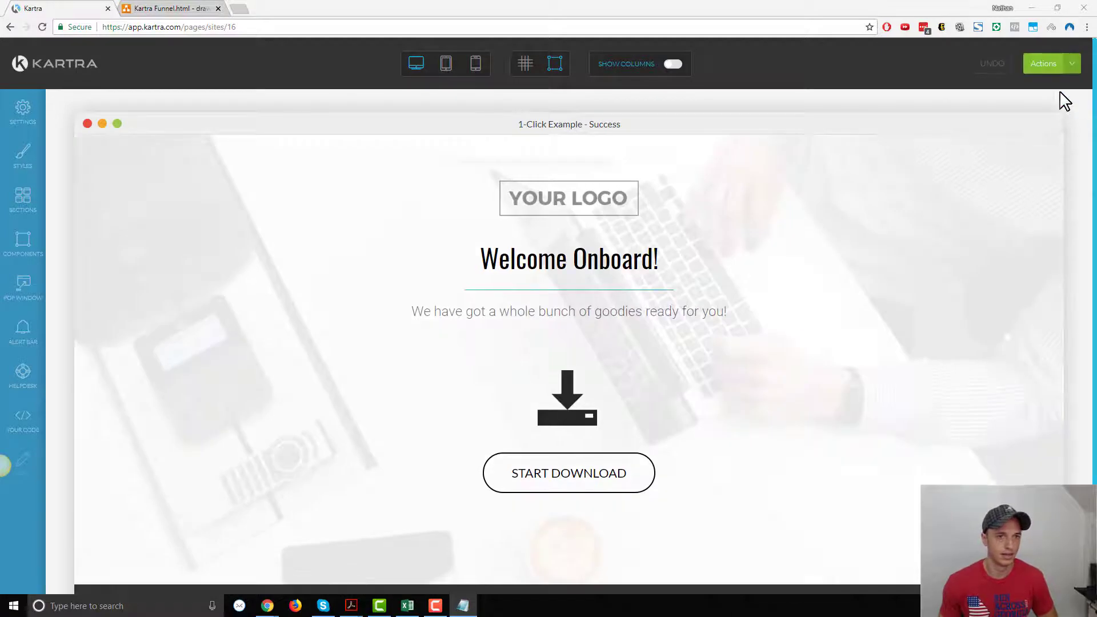
Publish the Success page live and copy its page link
left_click(1072, 64)
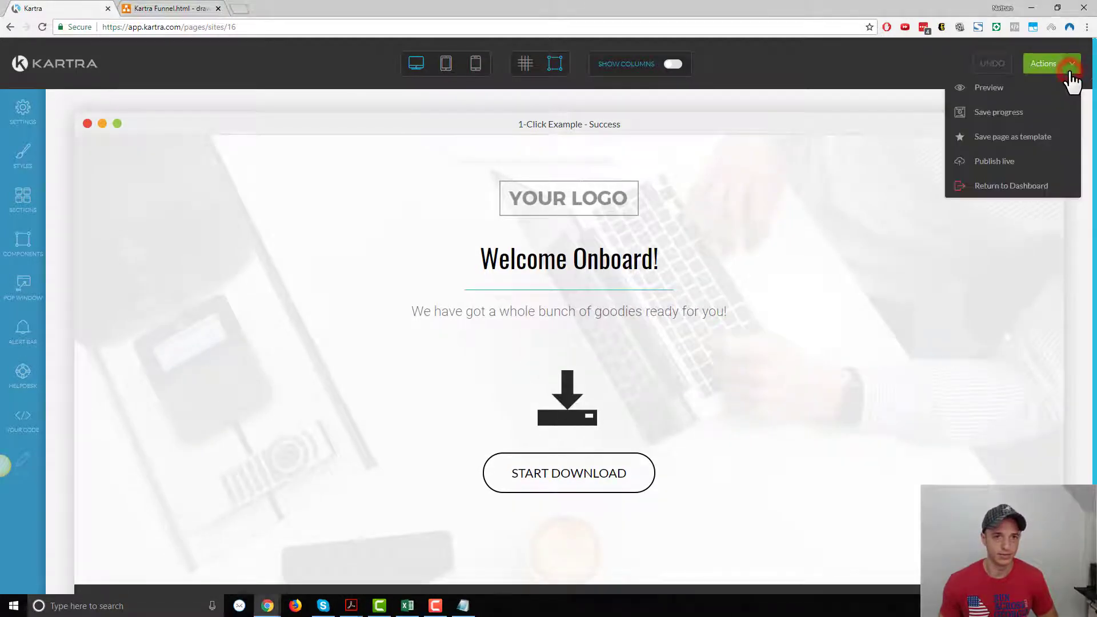
left_click(994, 162)
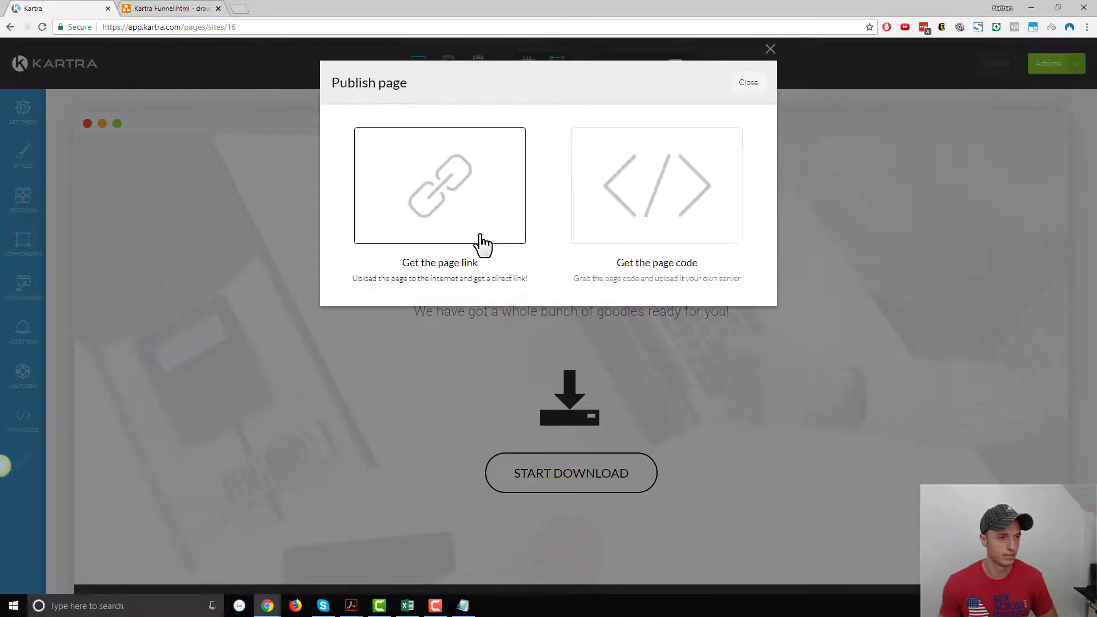
left_click(480, 237)
left_click(509, 351)
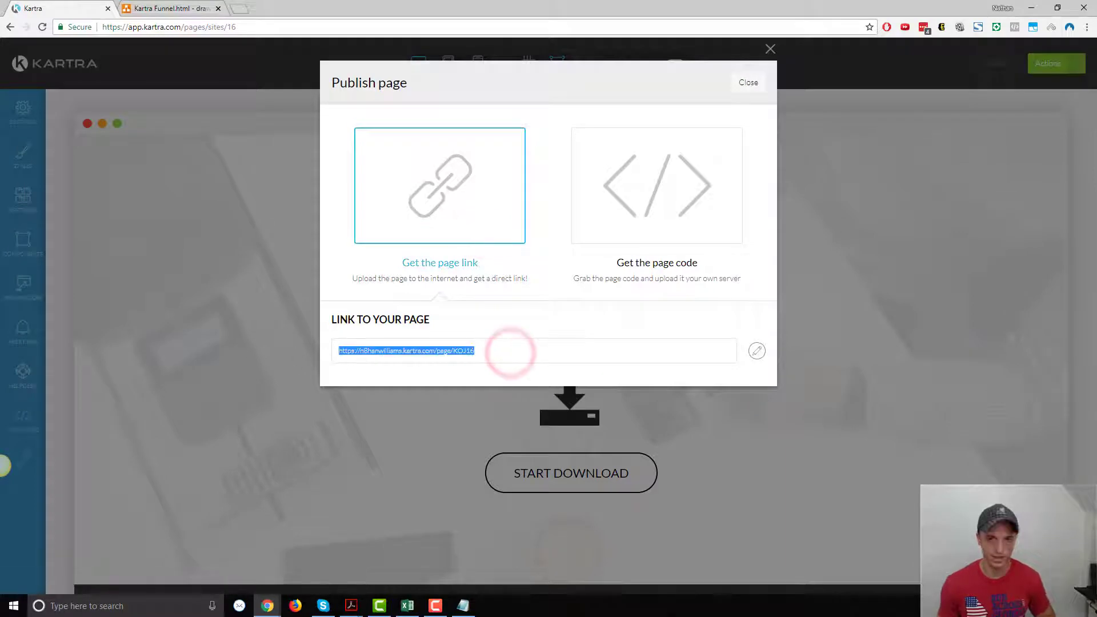
key("alt+Tab")
Close the publishing window and return from the builder to the Pages dashboard
left_click(745, 86)
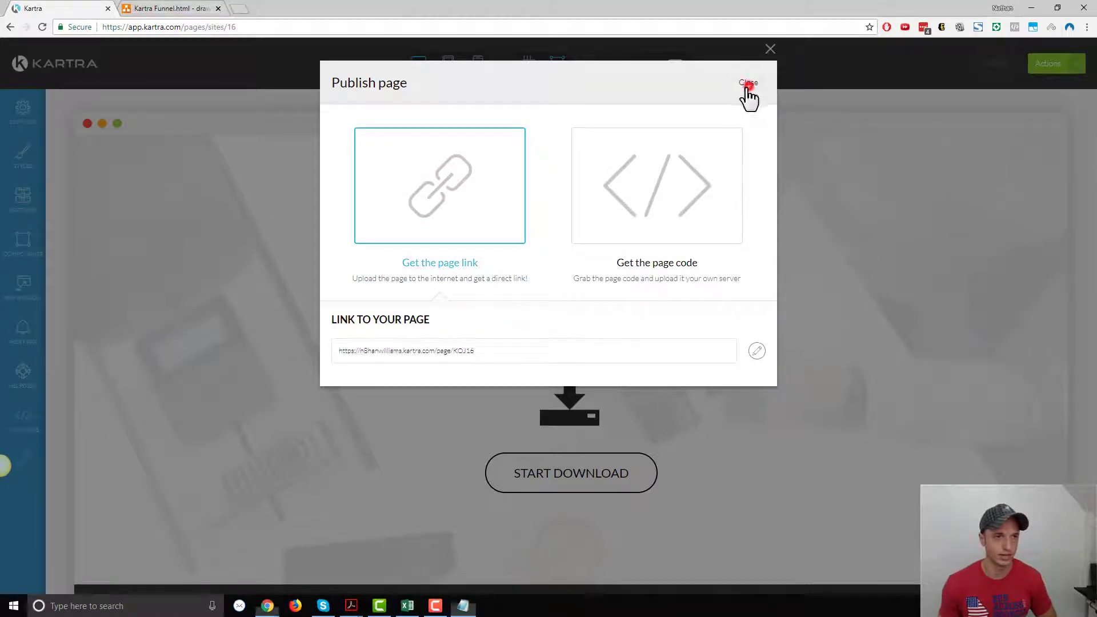
left_click(1070, 63)
left_click(1023, 189)
left_click(654, 86)
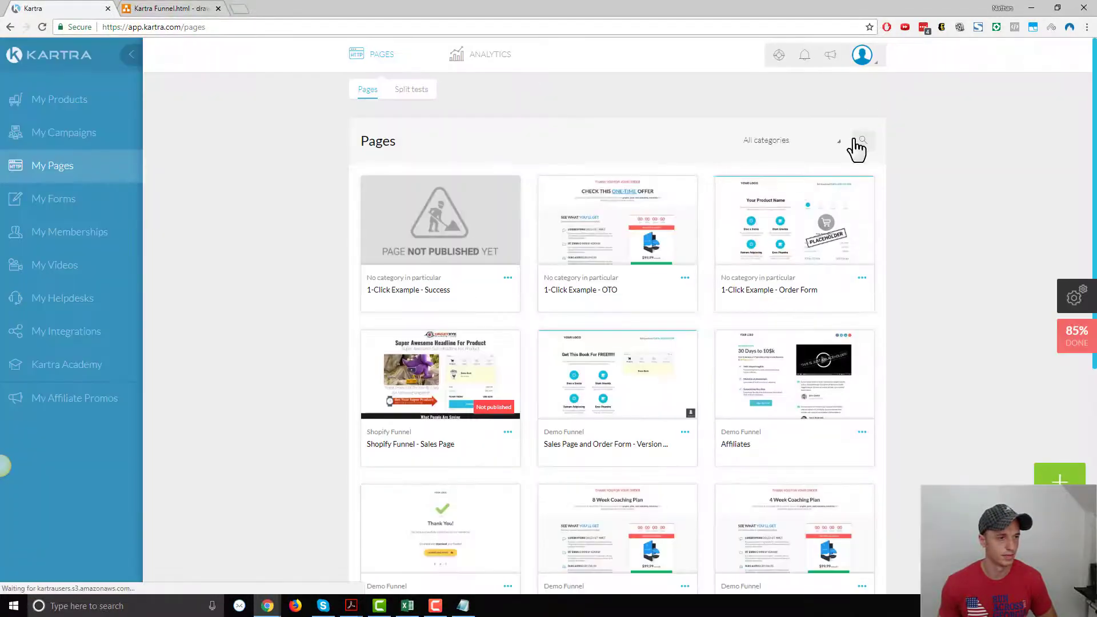
Check the funnel diagram in draw.io, then open Kartra's My Products list
left_click(150, 6)
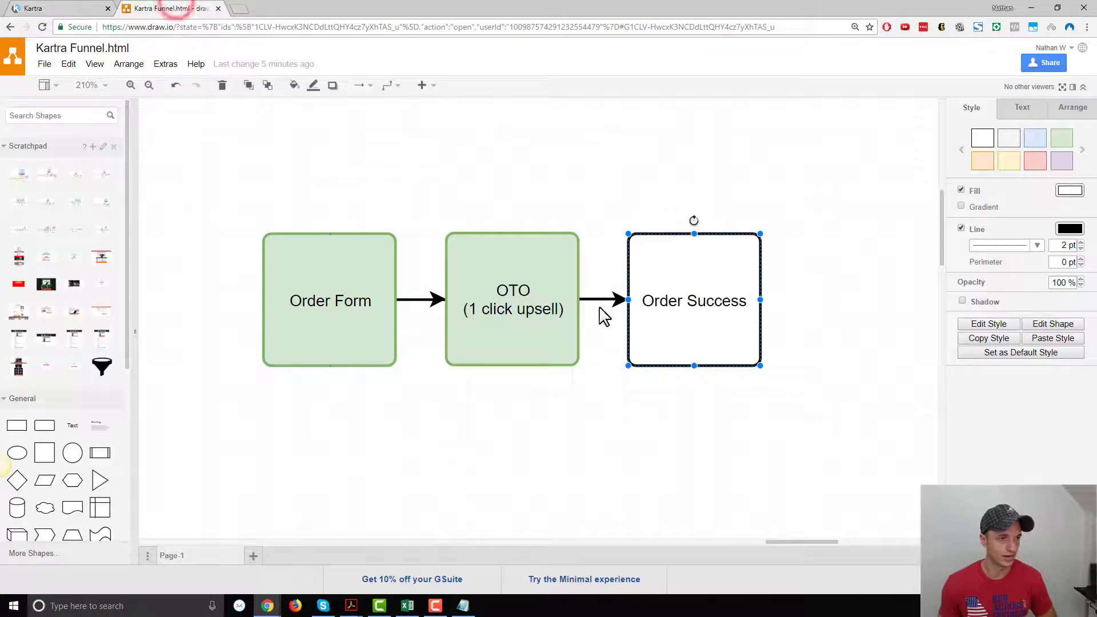
left_click(65, 9)
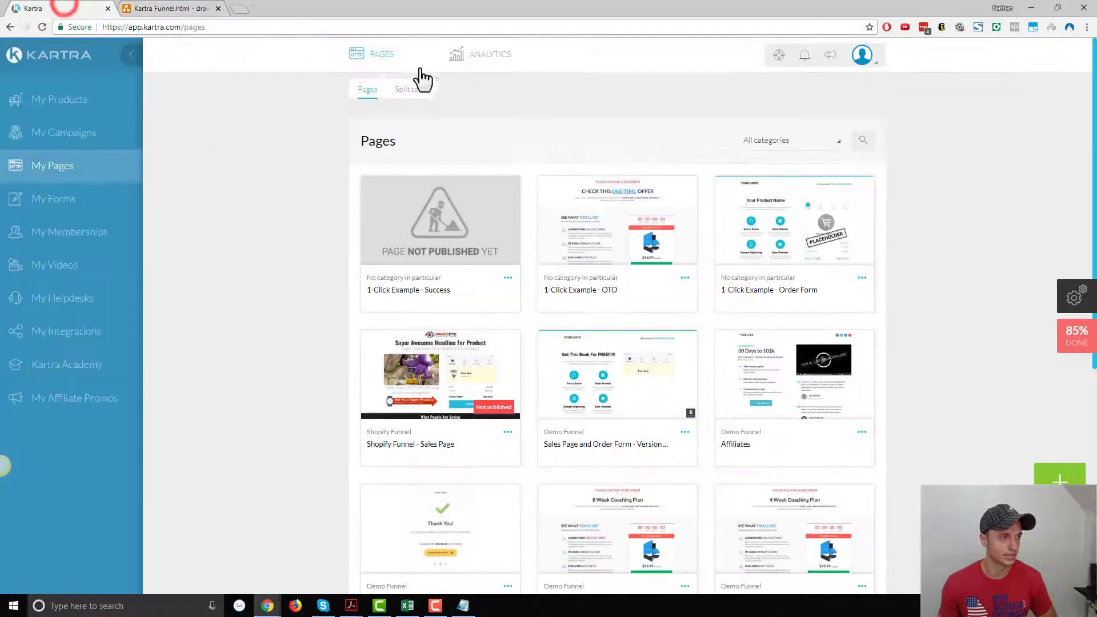
left_click(69, 99)
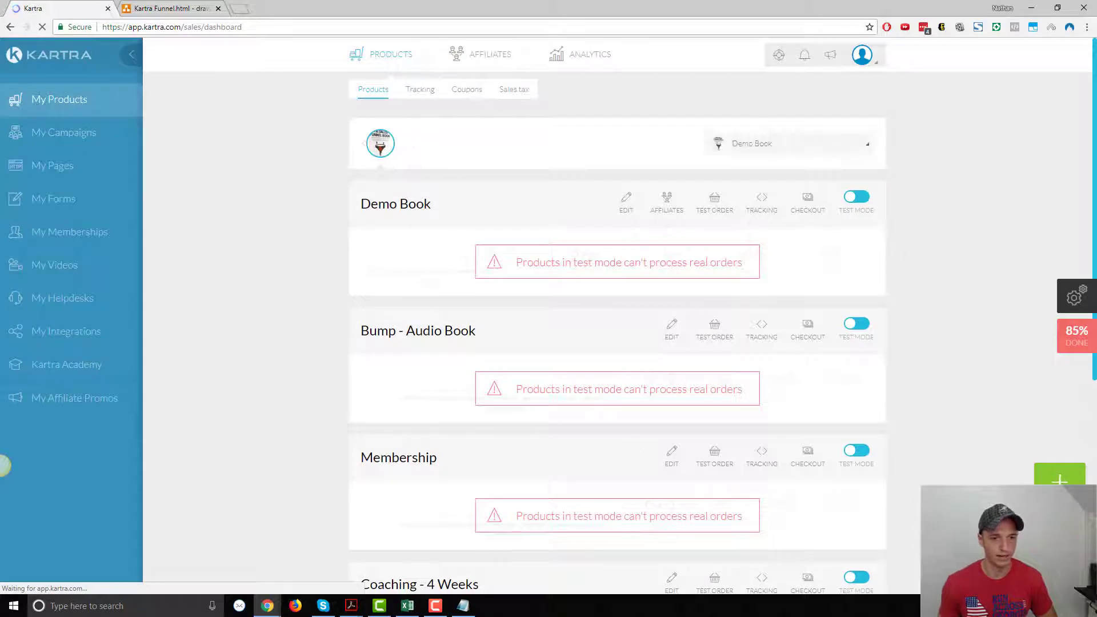
Start a new main product with the internal name '1-Click Main'
left_click(1060, 477)
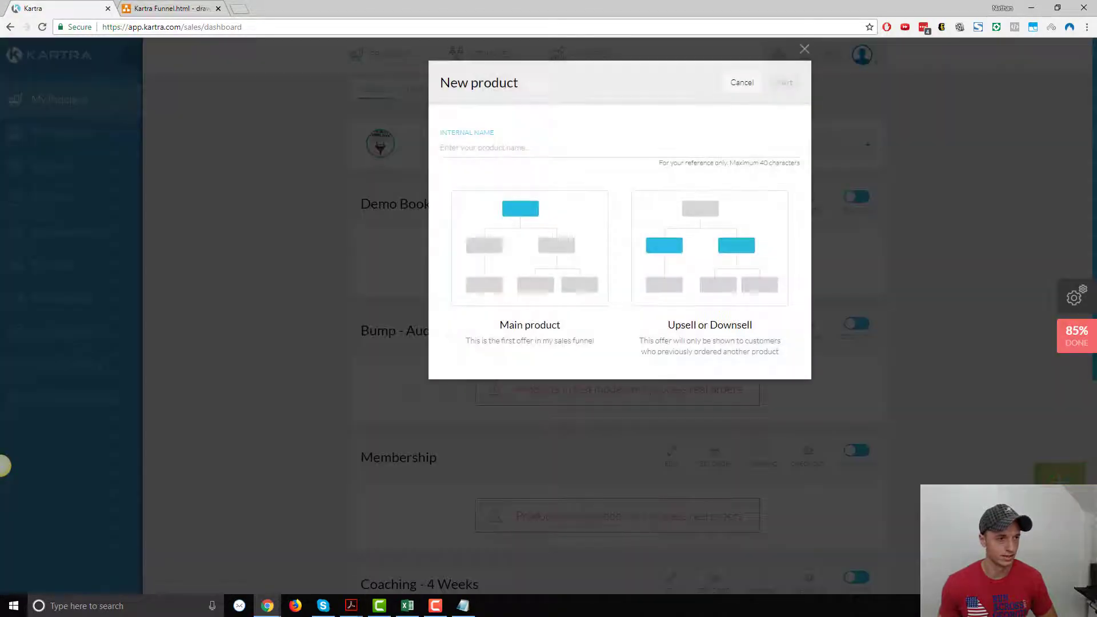
left_click(567, 262)
left_click(524, 147)
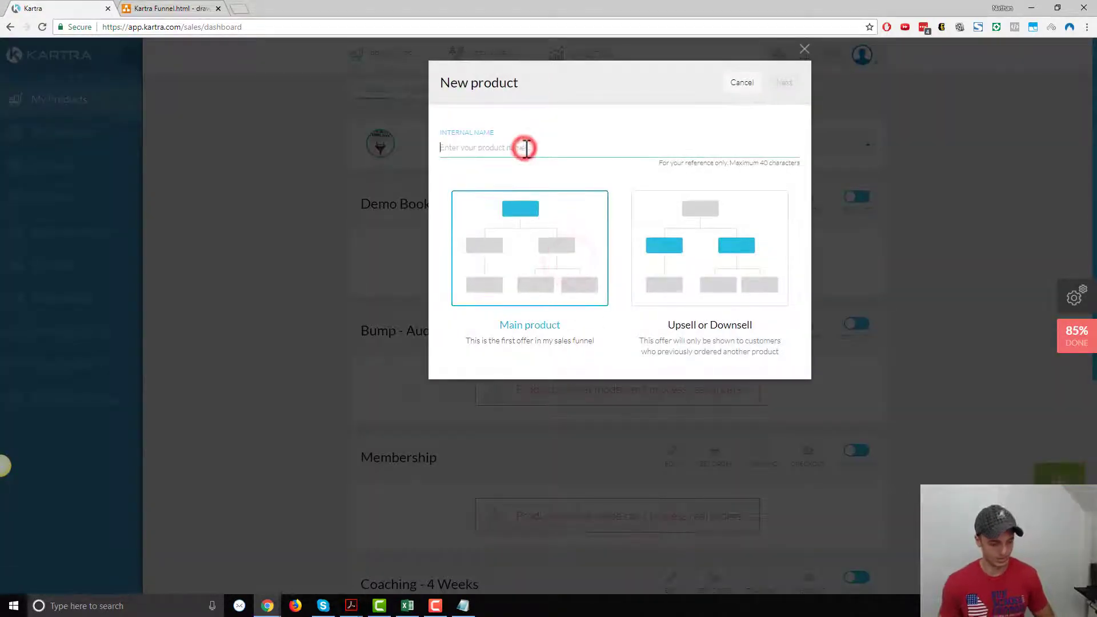
type("1-Click Main")
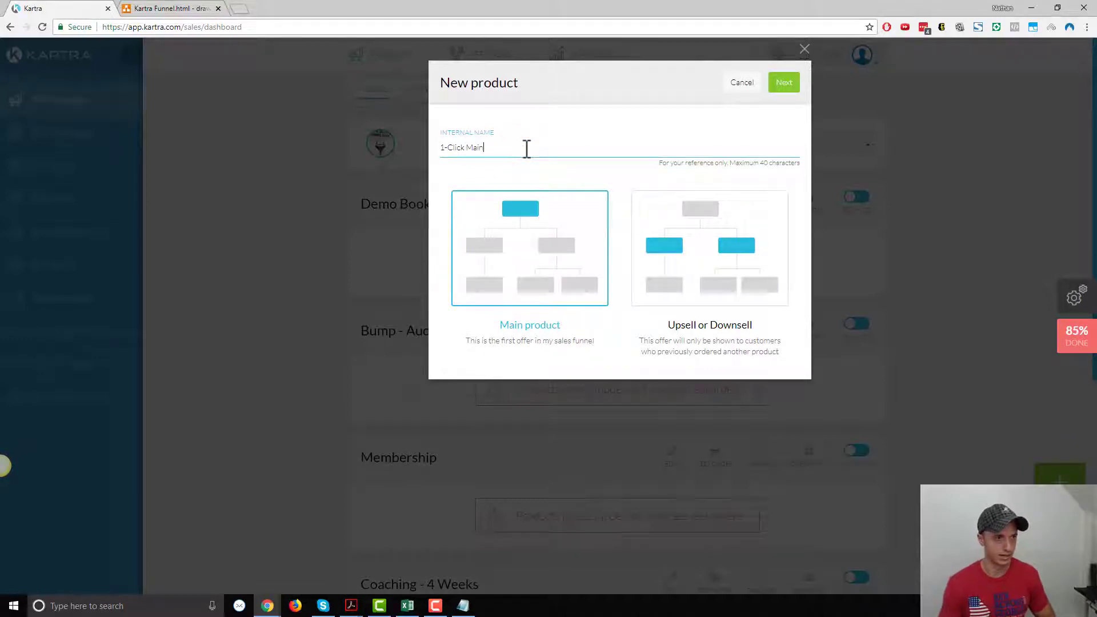
left_click(792, 84)
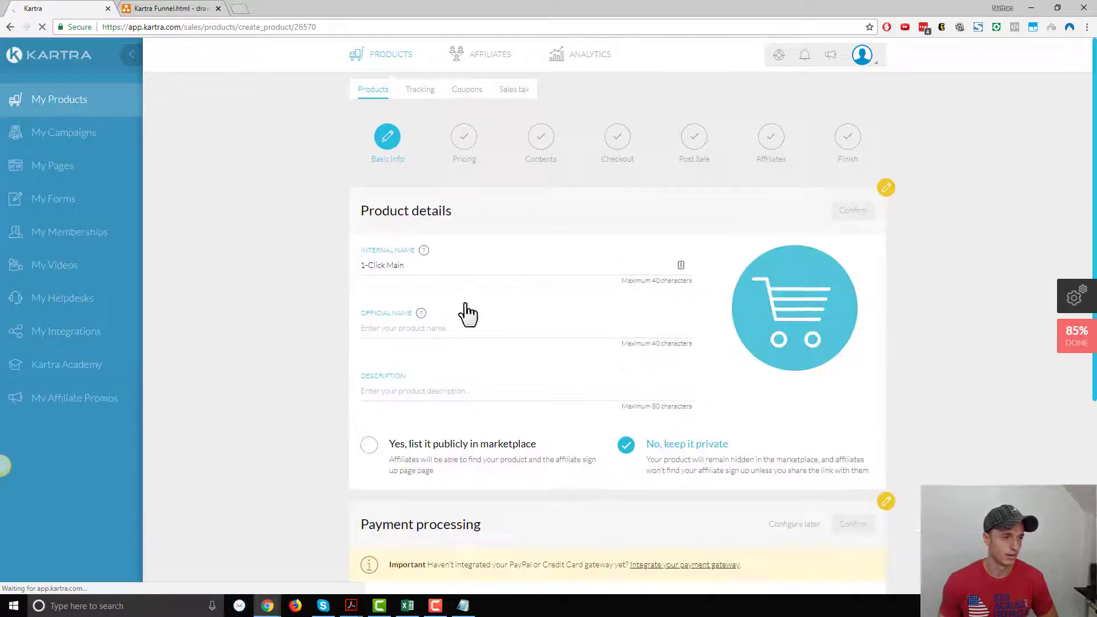
Reuse '1-Click Main' as the product's official name and description
left_click(457, 270)
key("ctrl+a")
key("ctrl+c")
left_click(439, 330)
key("ctrl+v")
left_click(409, 391)
key("ctrl+v")
scroll(722, 412, "down", 1)
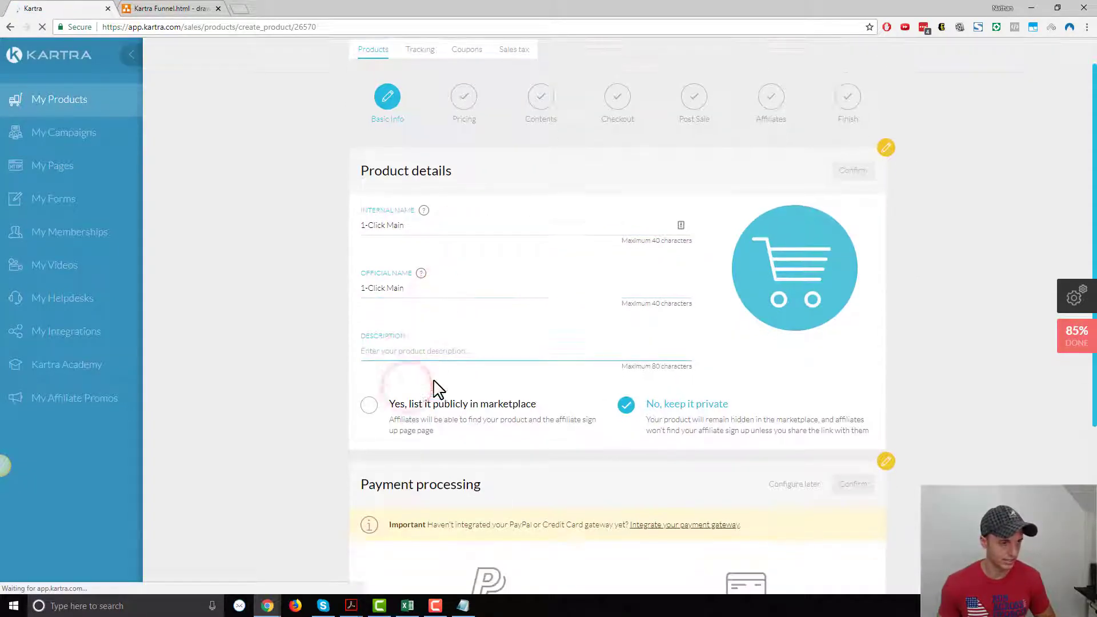
scroll(572, 417, "down", 4)
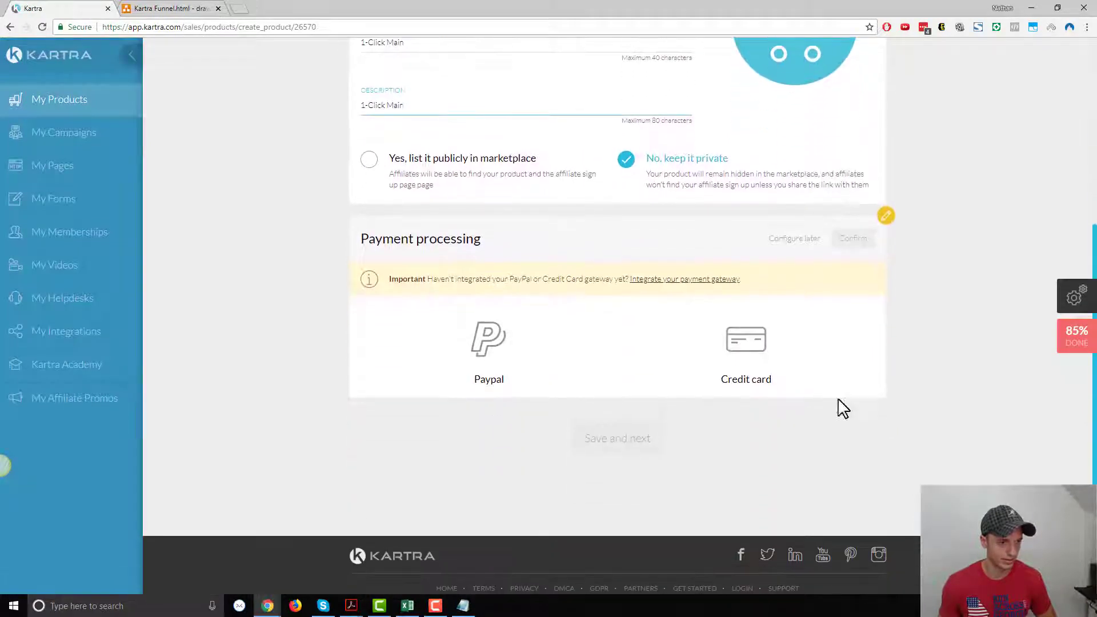
Set credit card payment processing with a card gateway, confirm details, and save basic info
left_click(747, 357)
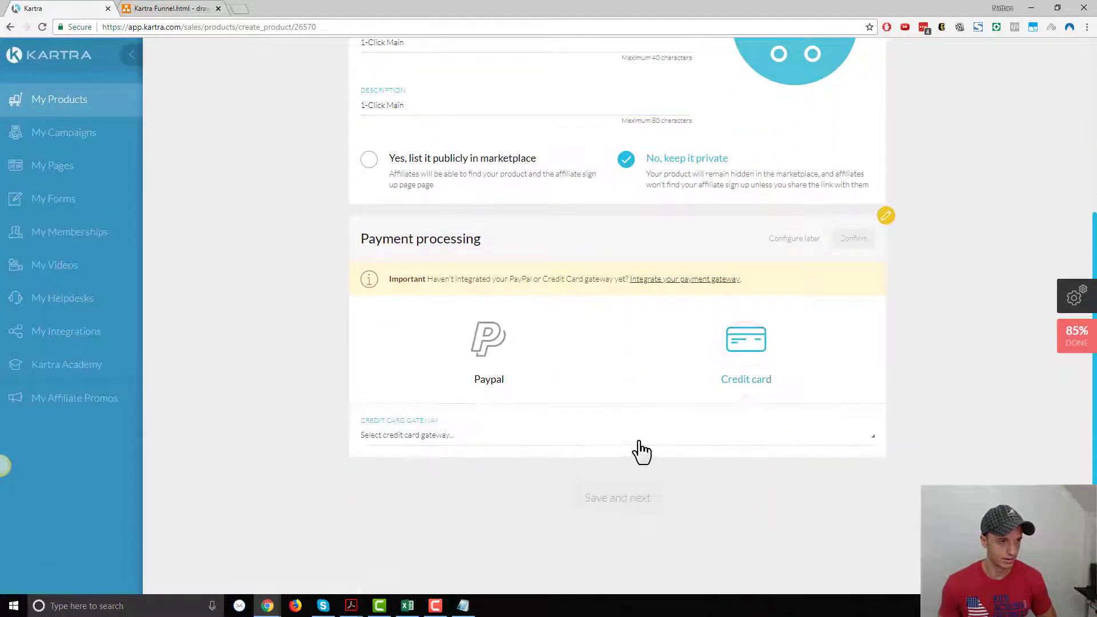
left_click(639, 440)
left_click(463, 477)
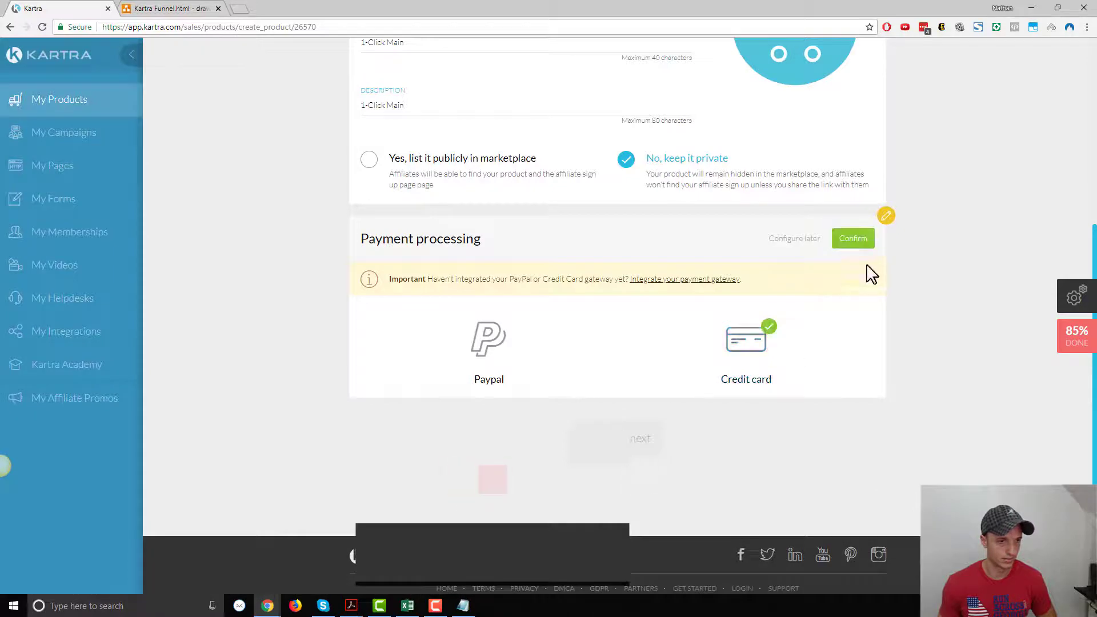
left_click(868, 239)
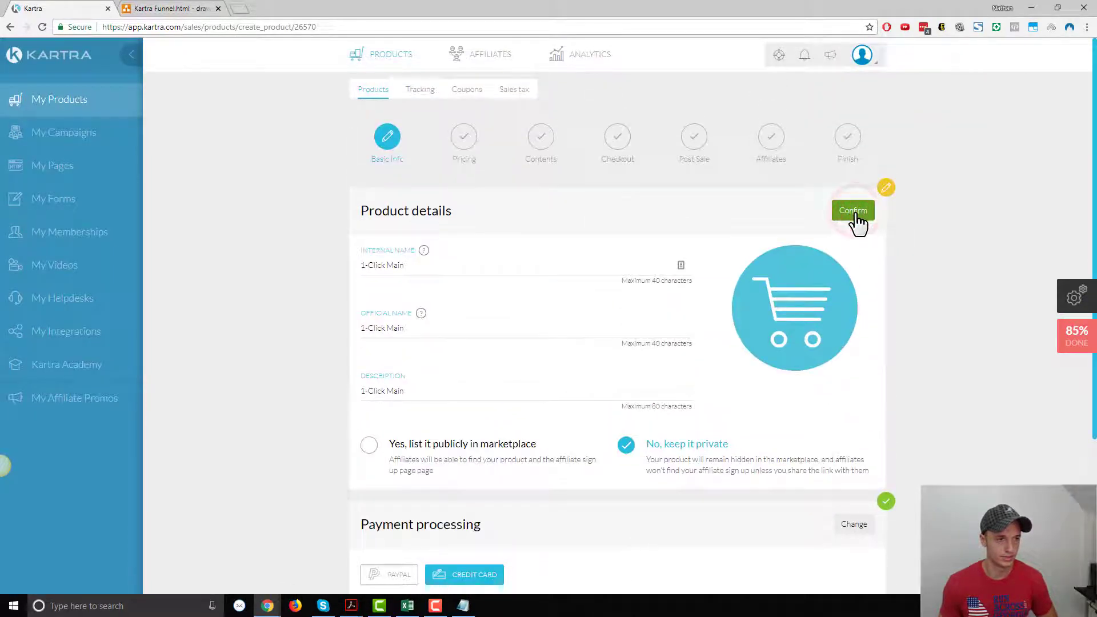
left_click(859, 223)
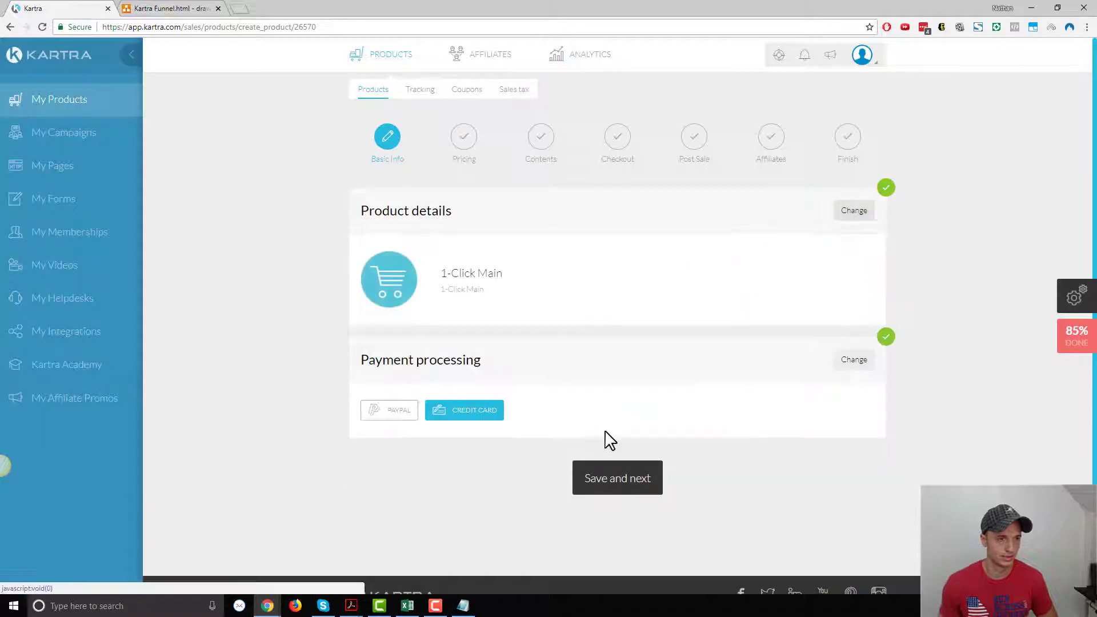
left_click(607, 492)
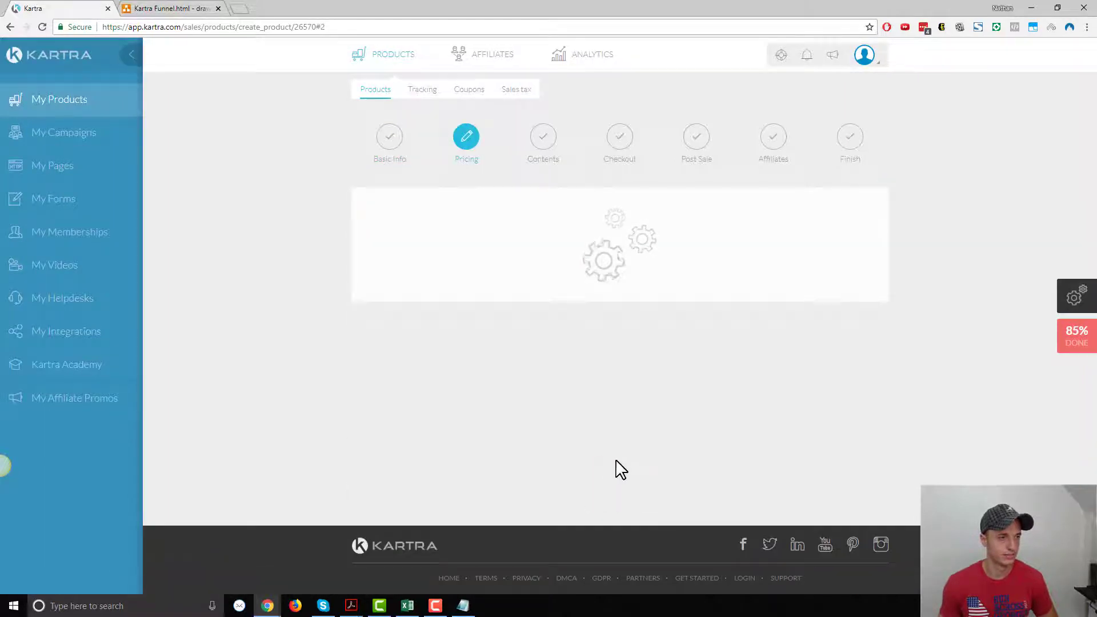
Add a one-time USD 5.00 price described as '$5 For Life' and save pricing
left_click(437, 292)
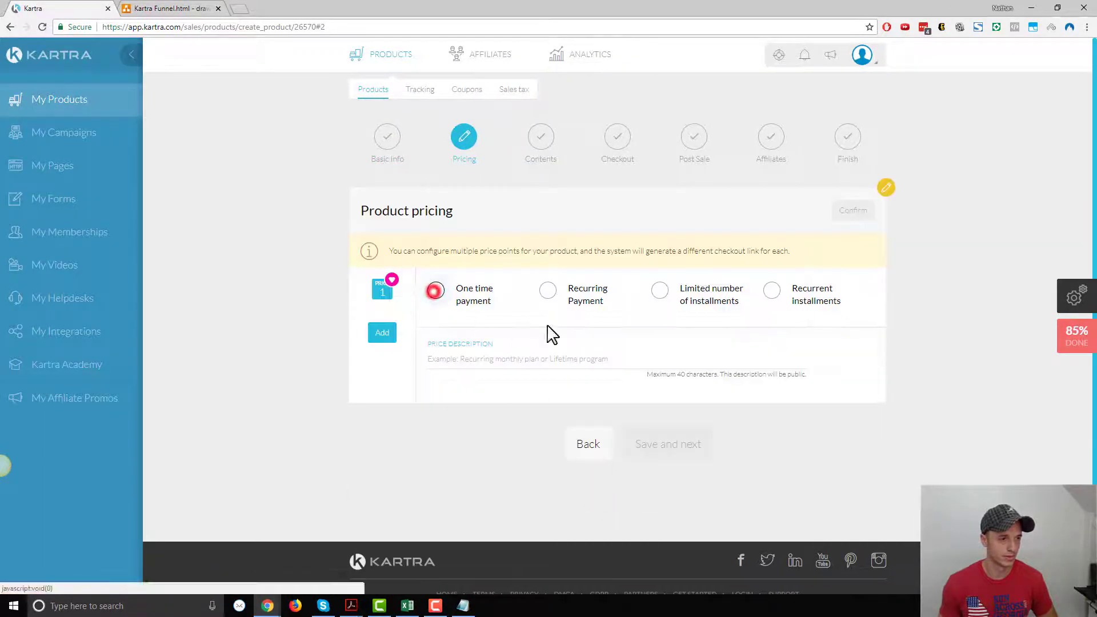
left_click(544, 353)
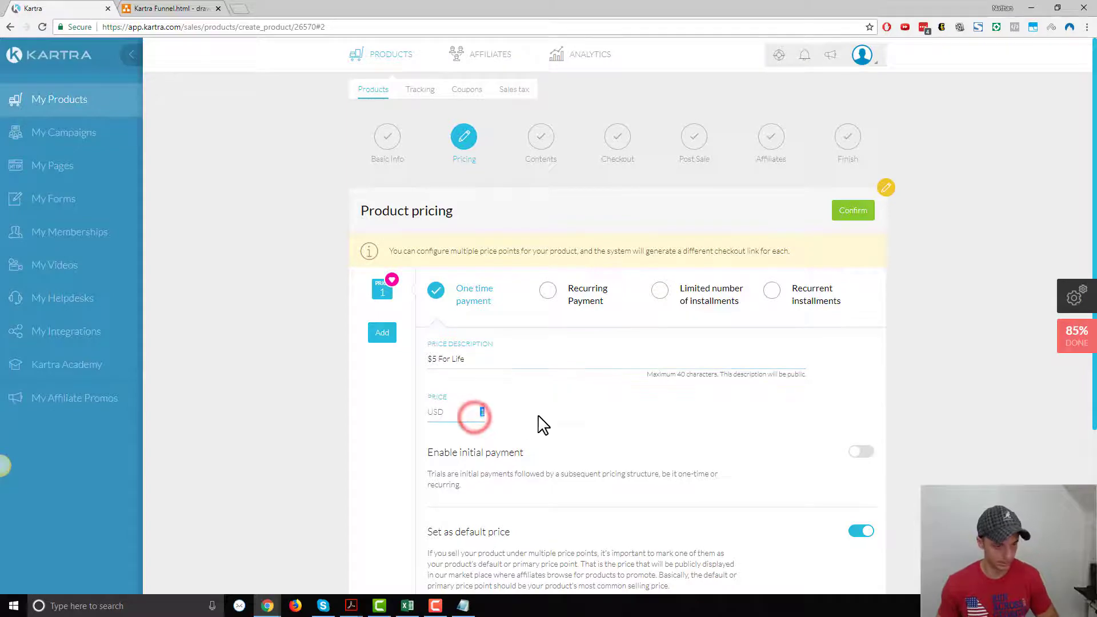
type("5")
scroll(539, 421, "down", 4)
scroll(686, 441, "up", 3)
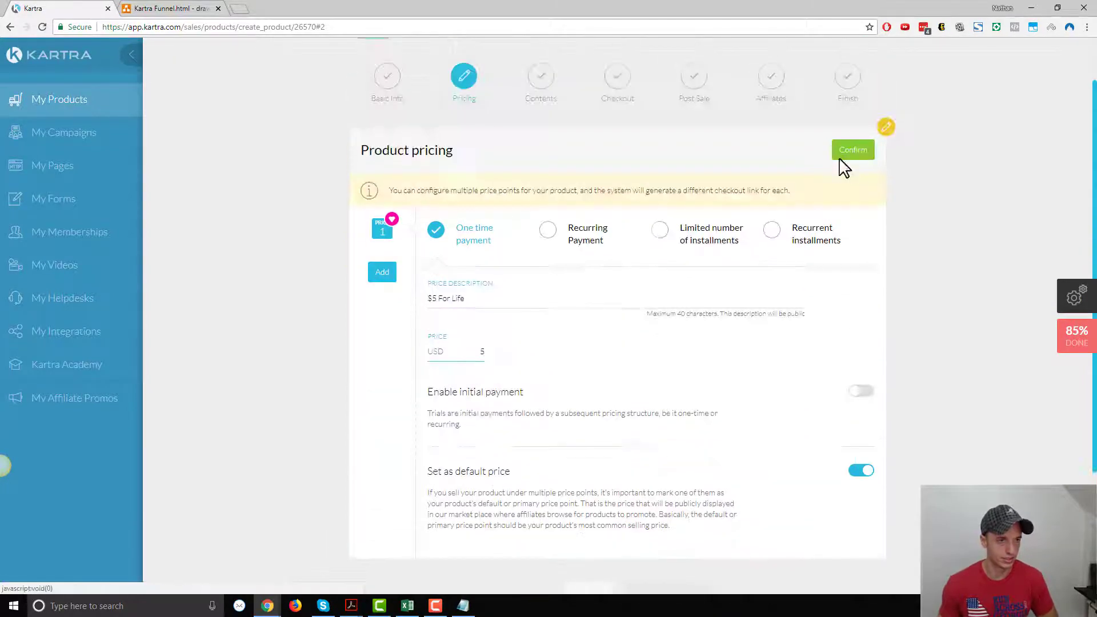
left_click(850, 150)
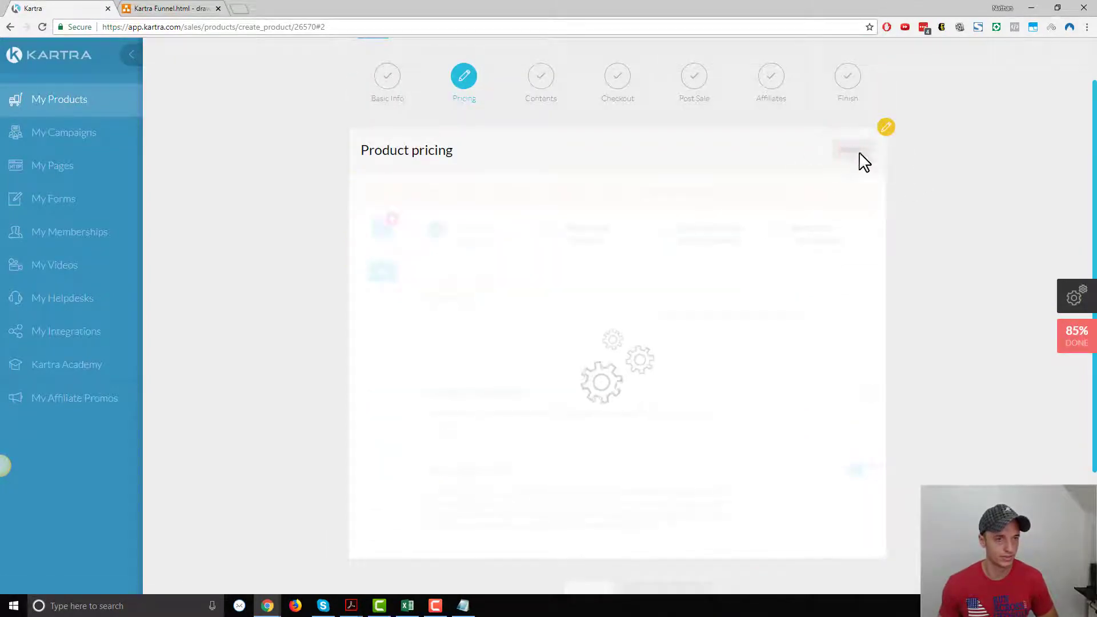
scroll(631, 280, "down", 4)
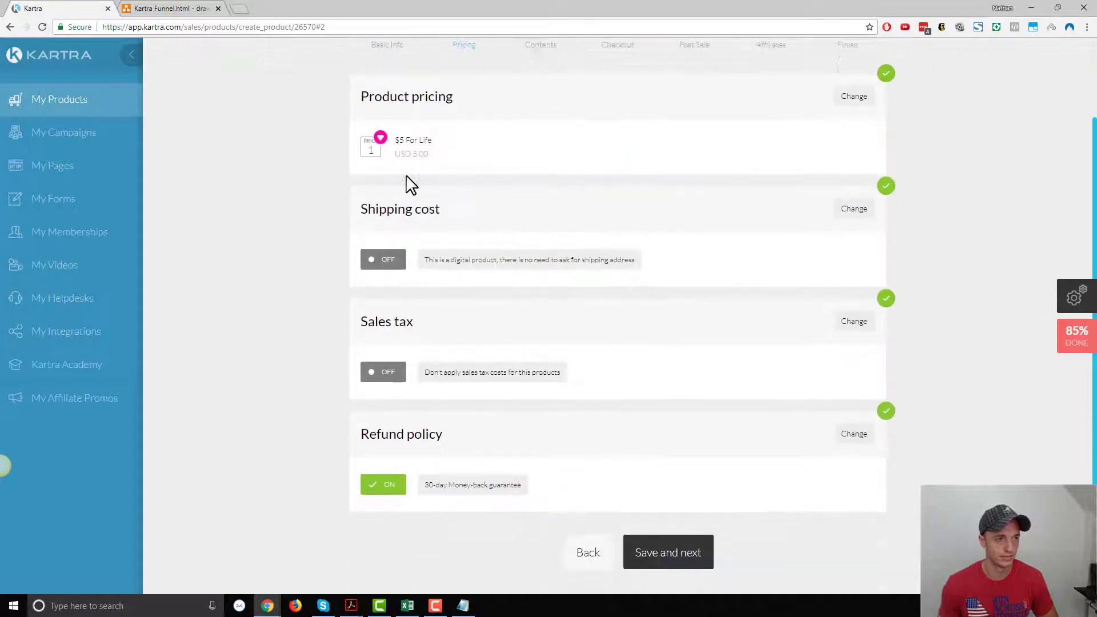
left_click(709, 440)
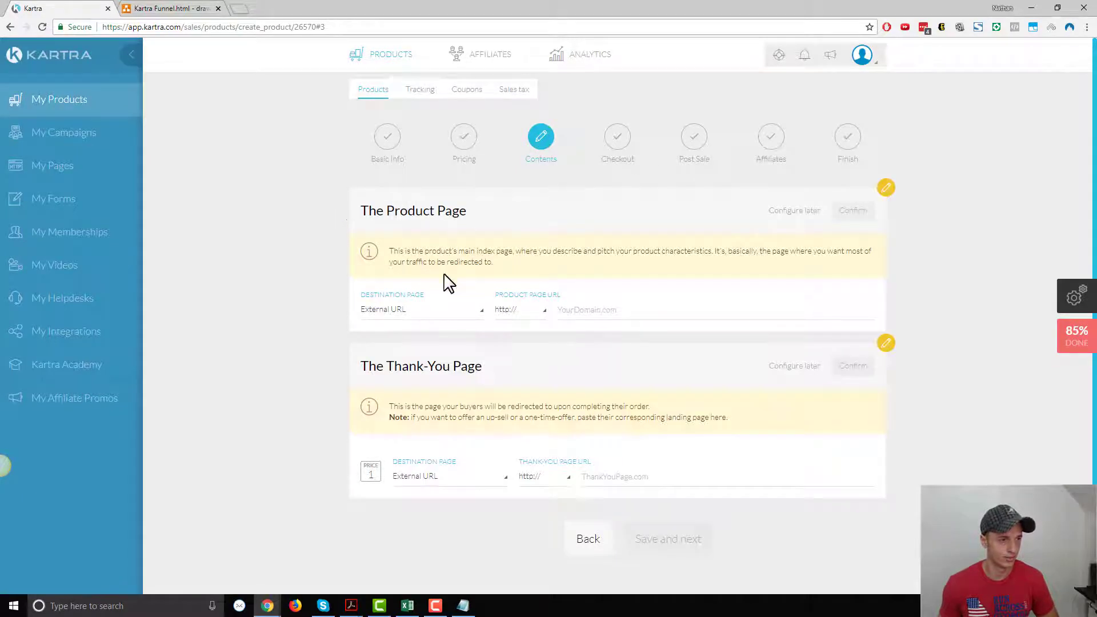
Set the product page to the Kartra page '1-Click Example - Order Form' with no particular category
left_click(451, 319)
left_click(399, 353)
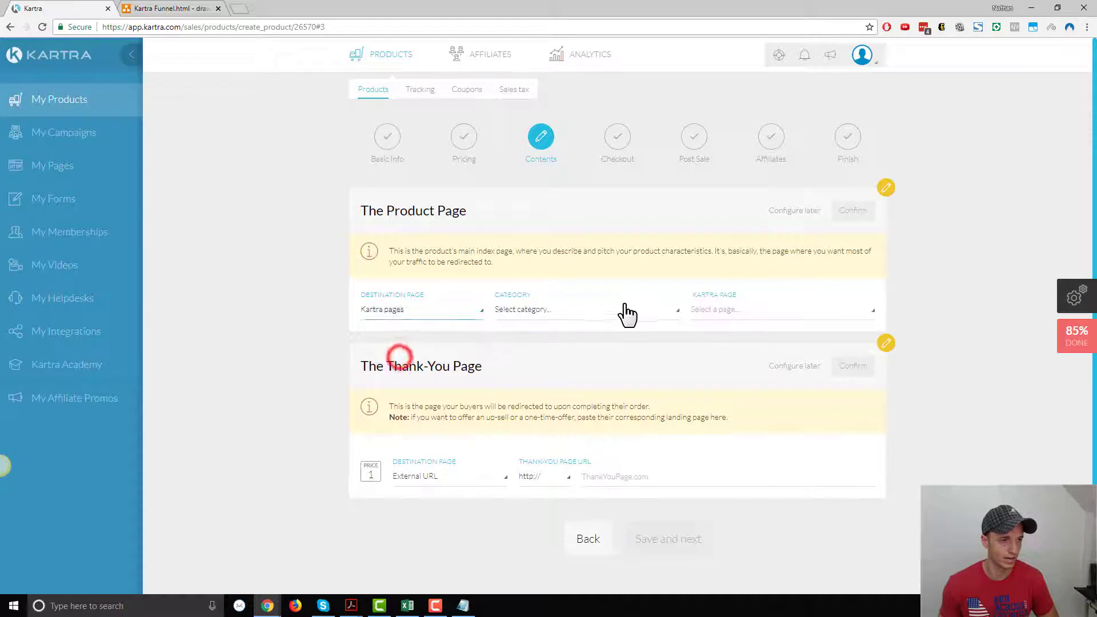
left_click(561, 316)
left_click(557, 352)
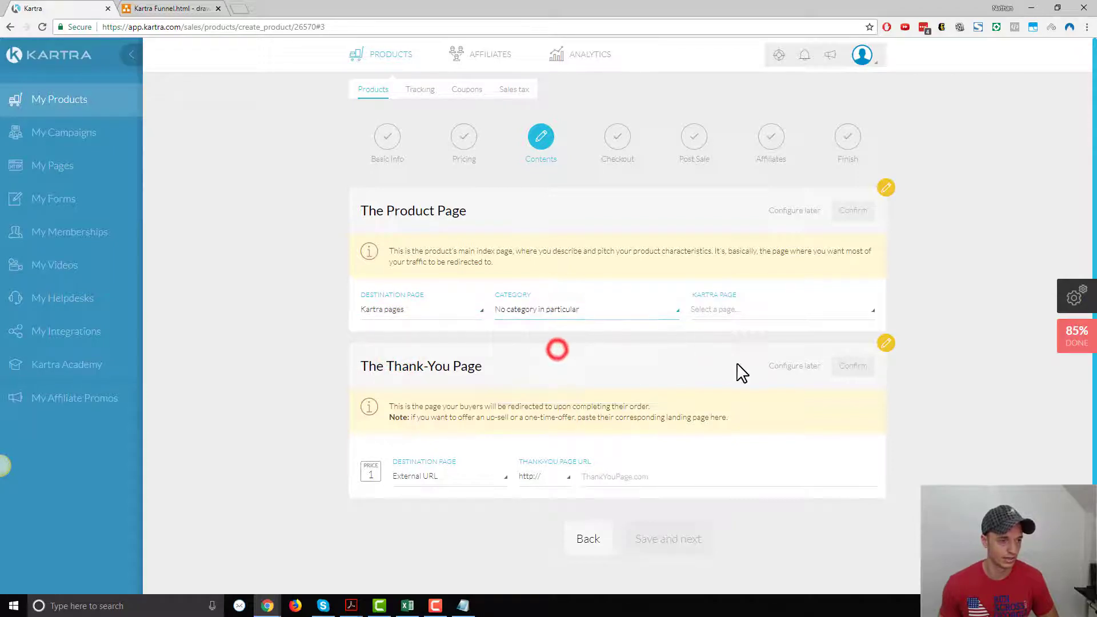
left_click(749, 312)
left_click(788, 352)
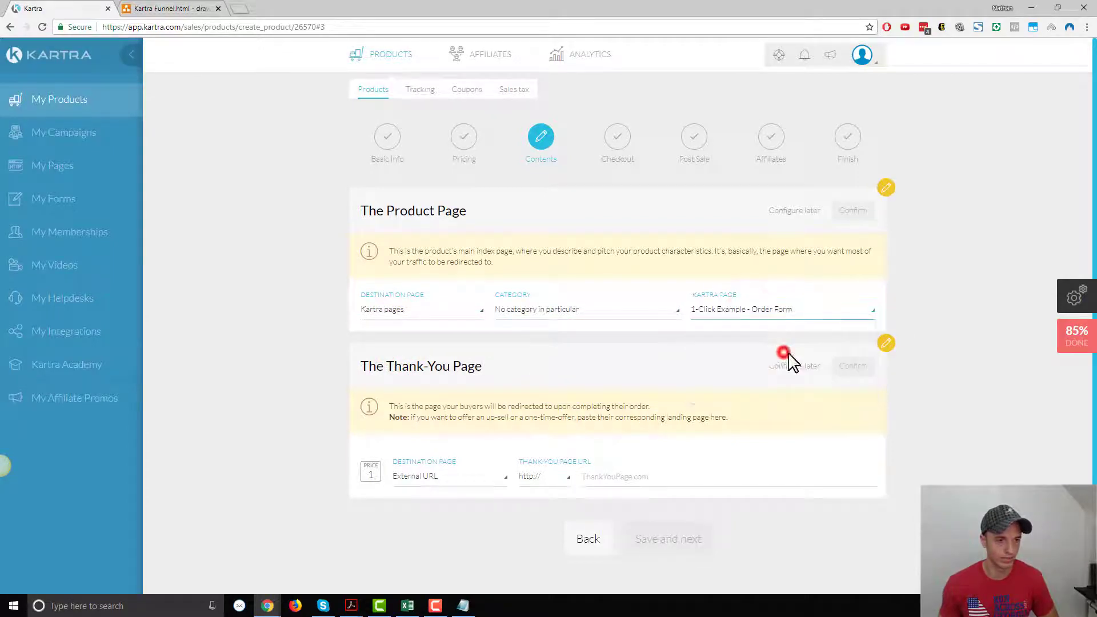
left_click(860, 211)
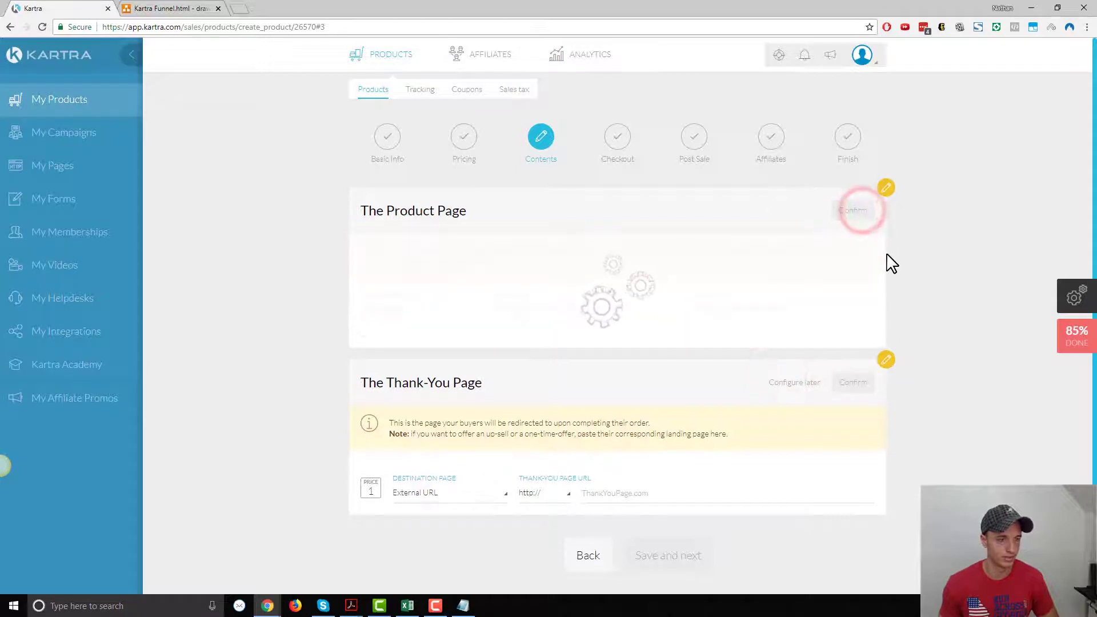
Set the thank-you page to the Kartra page '1-Click Example - OTO' and save the contents
scroll(563, 301, "down", 1)
left_click(470, 391)
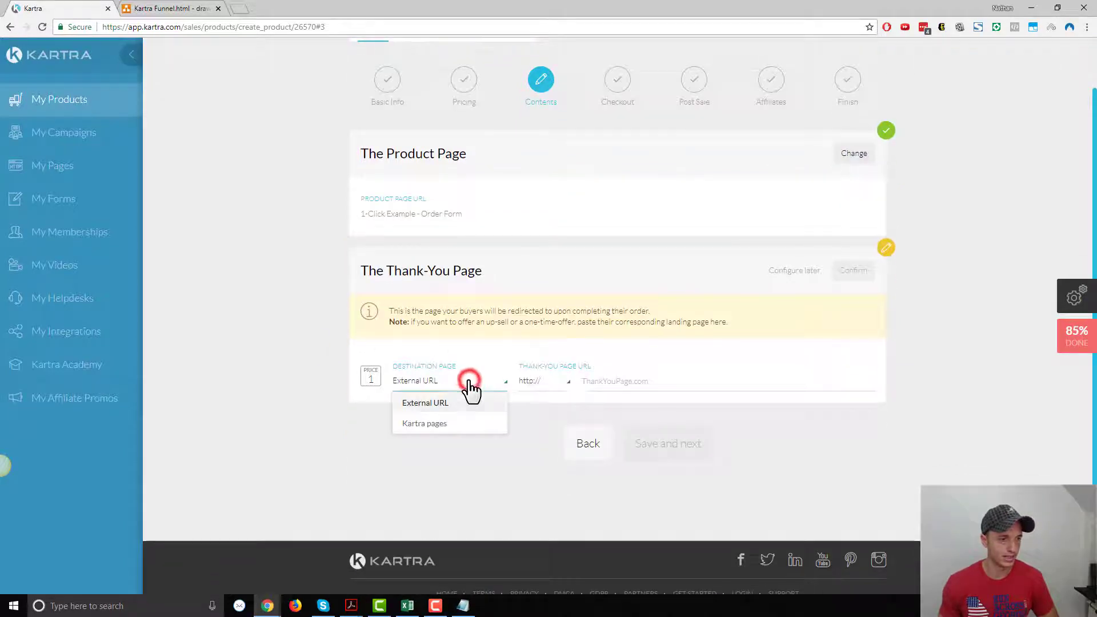
left_click(434, 423)
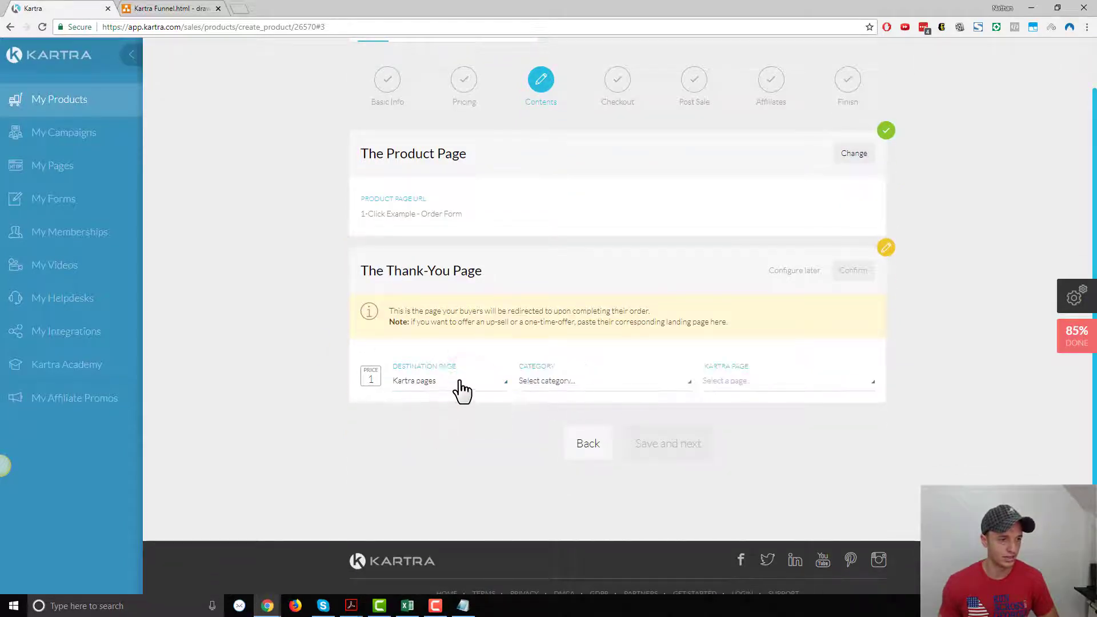
left_click(573, 381)
left_click(586, 424)
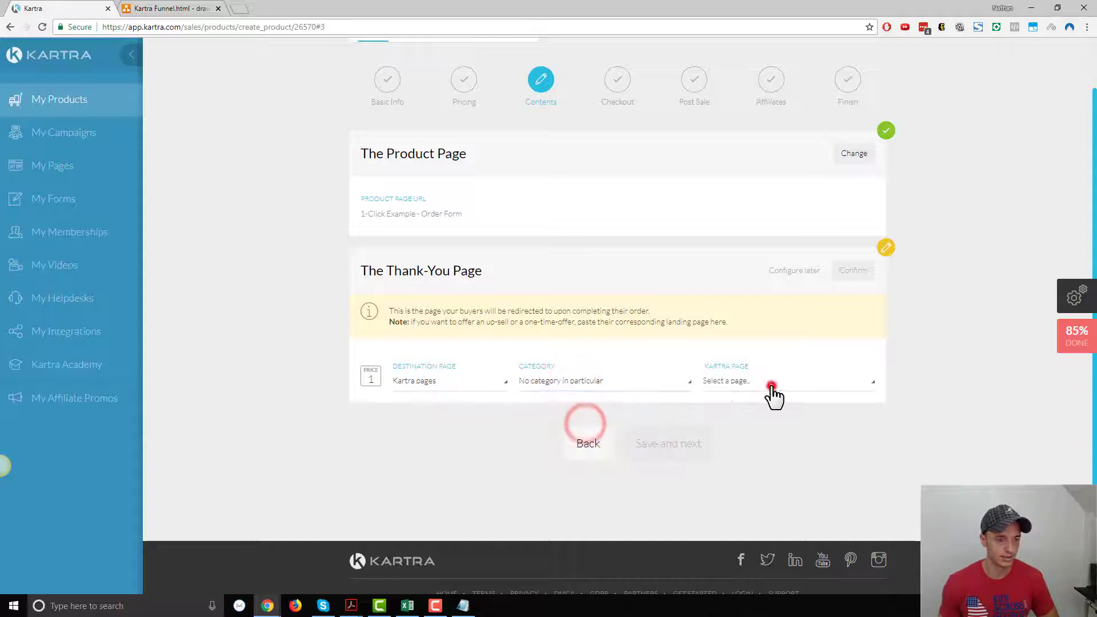
left_click(772, 383)
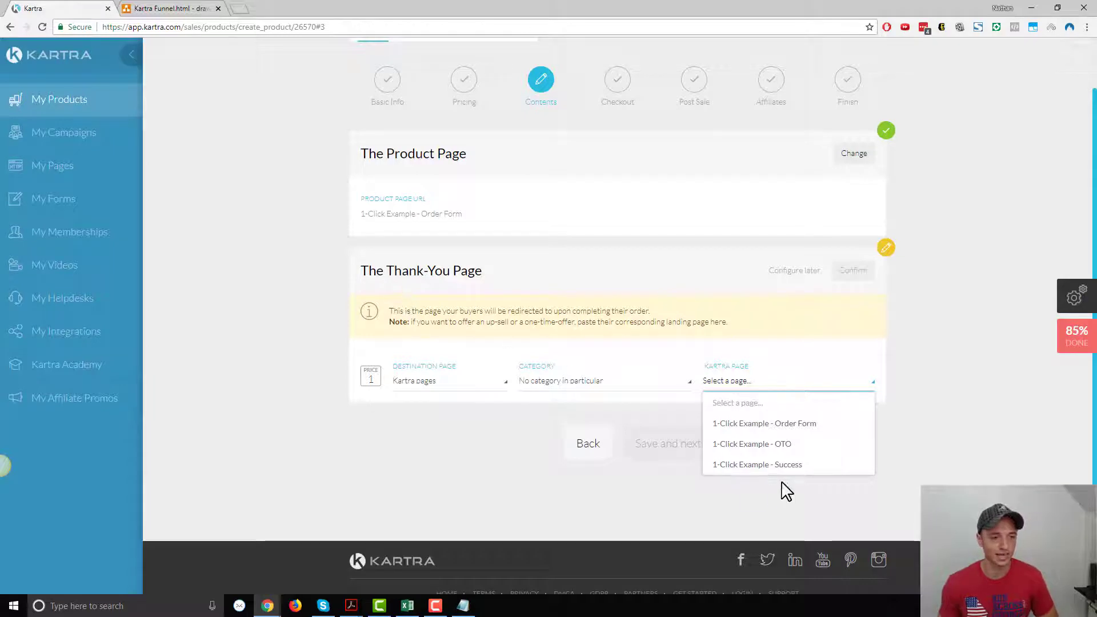
left_click(775, 446)
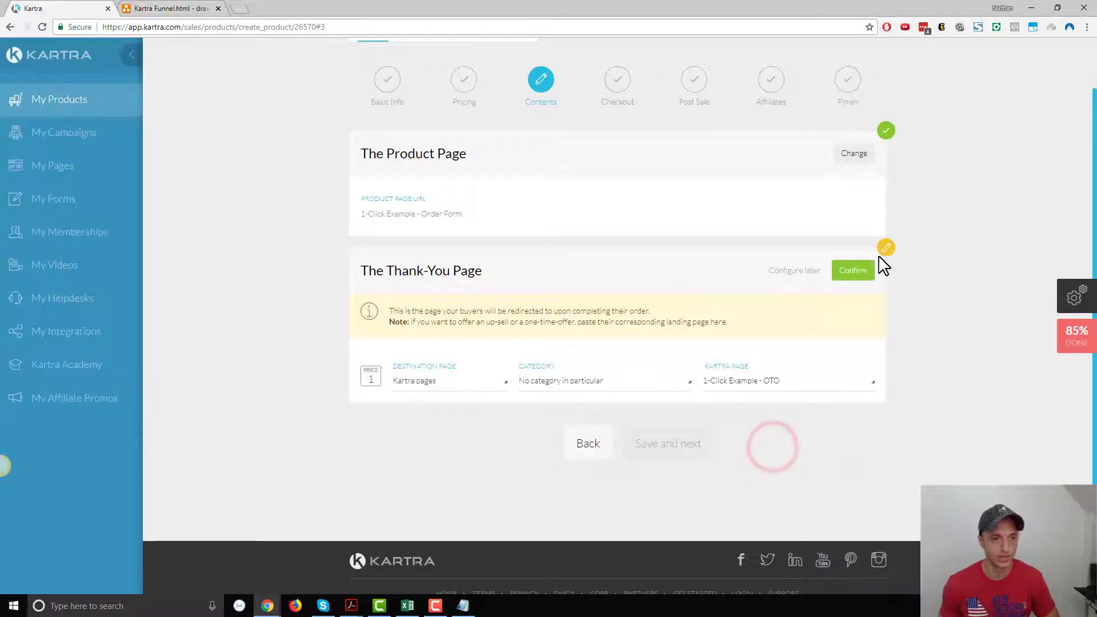
left_click(863, 271)
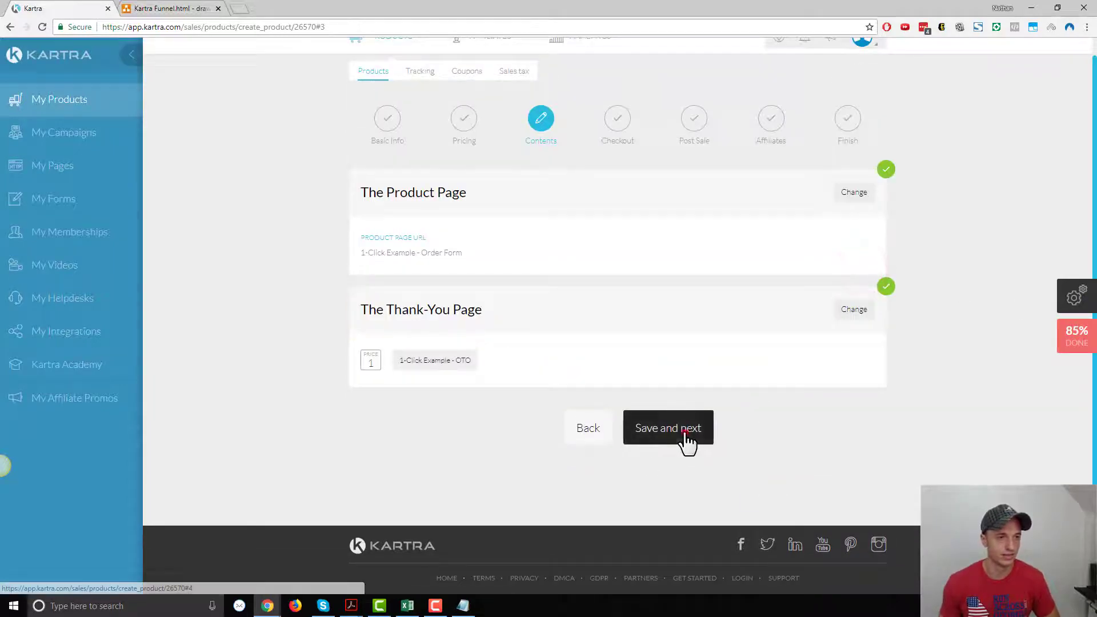
left_click(684, 435)
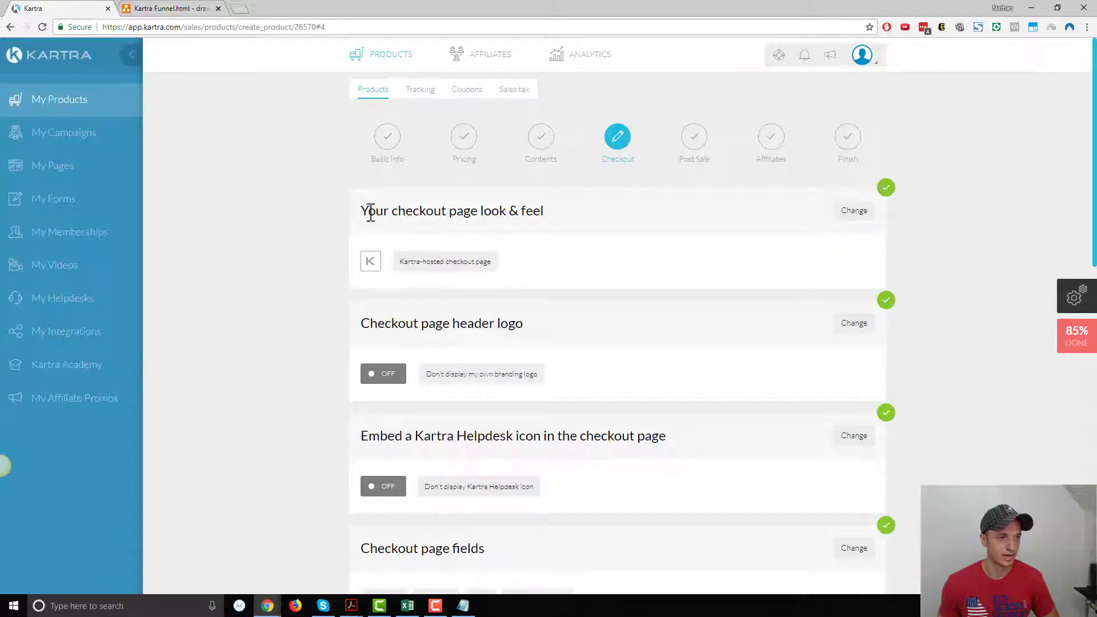
Review the Checkout settings, leave every default unchanged, and save them
scroll(455, 254, "down", 2)
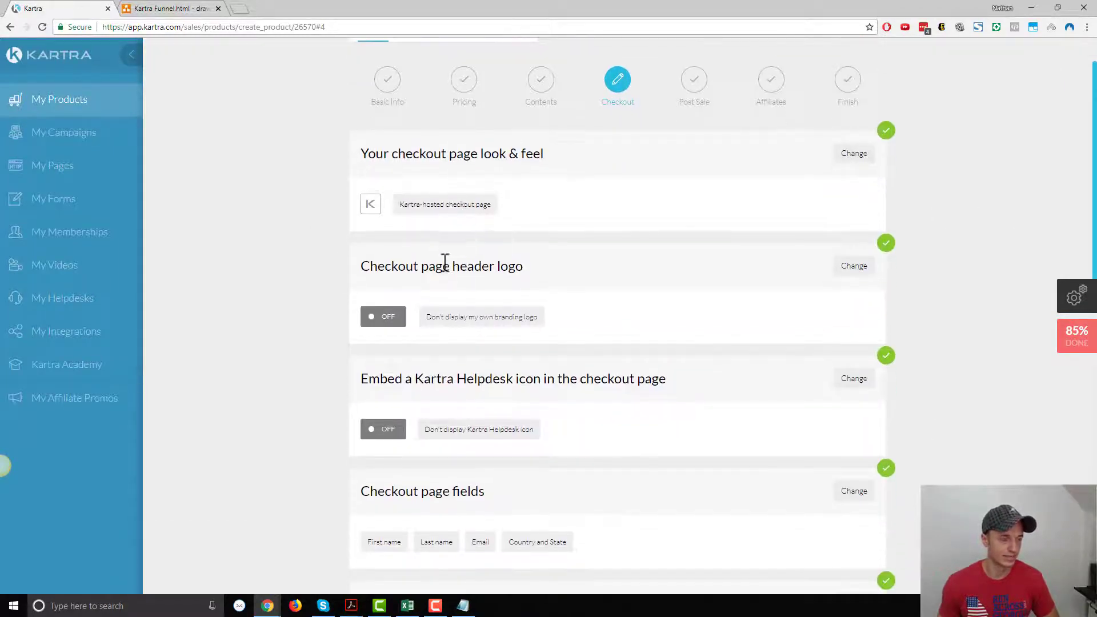
scroll(490, 216, "down", 1)
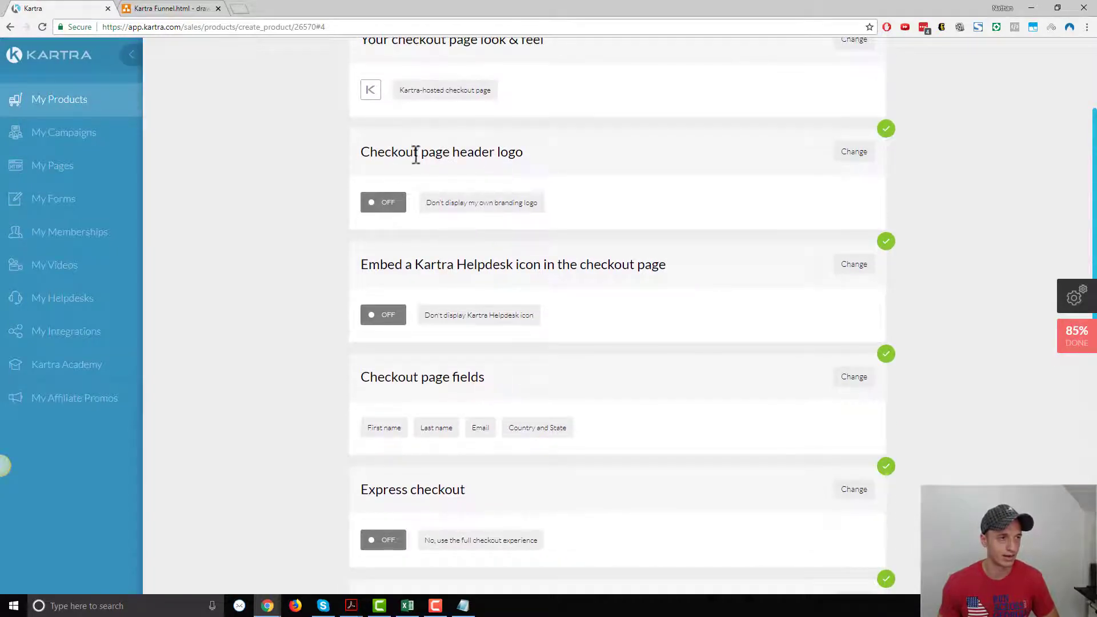
scroll(419, 280, "down", 5)
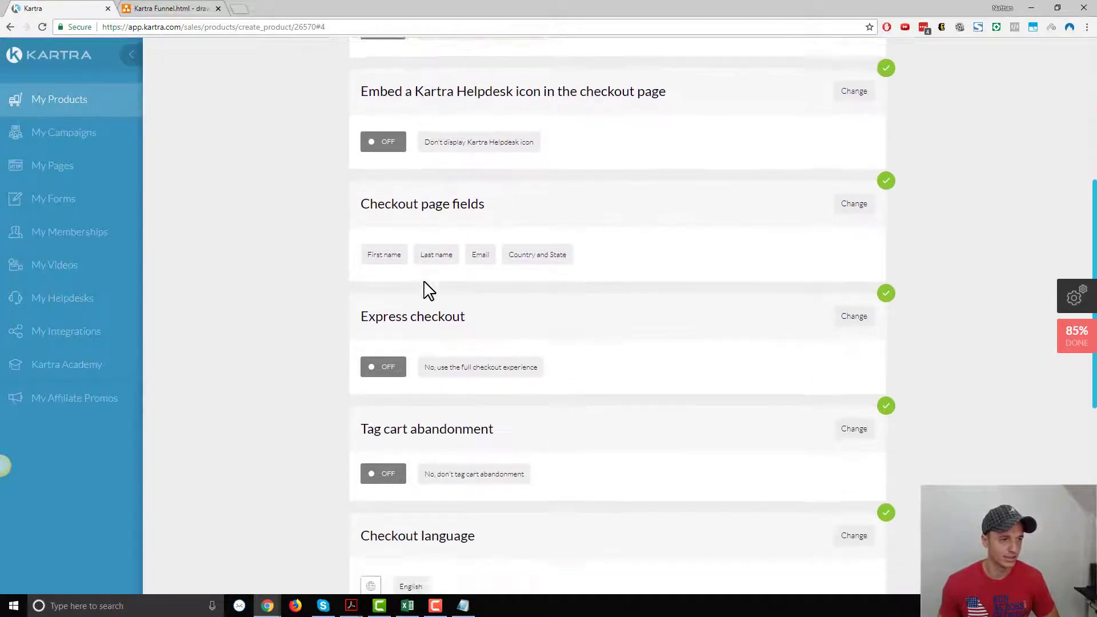
scroll(426, 292, "down", 5)
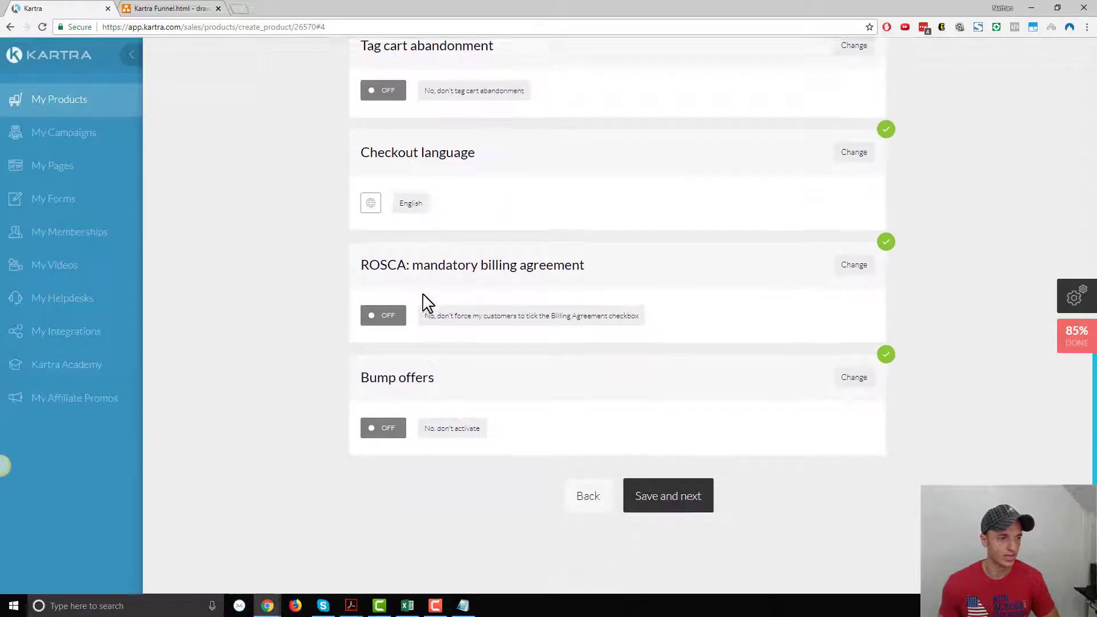
left_click(676, 492)
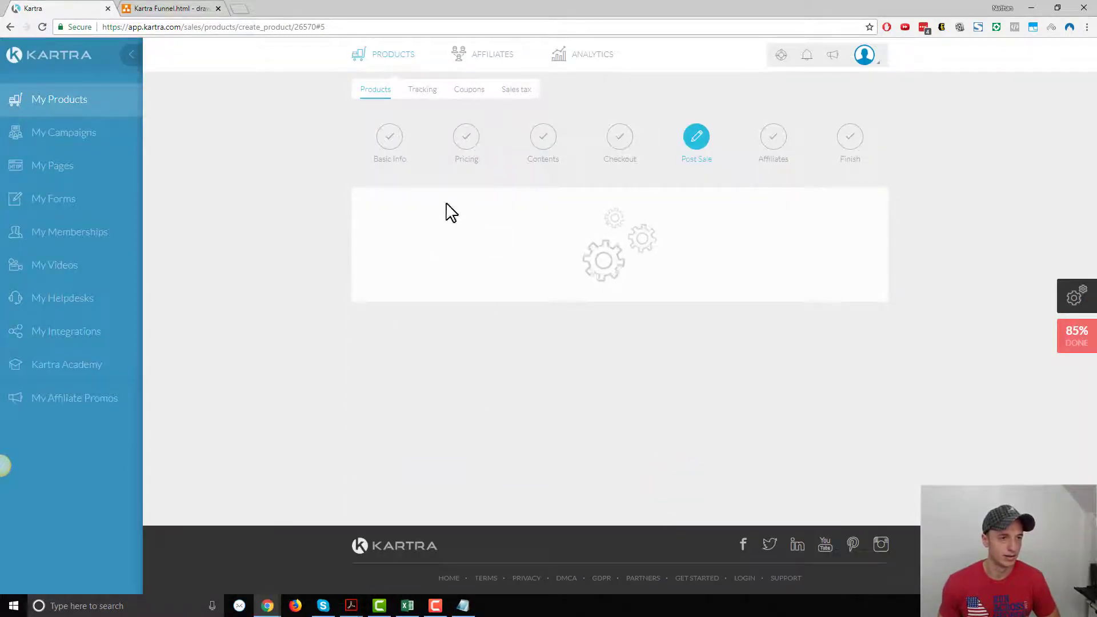
Save Post Sale and Affiliates with their defaults, then return to My Products
scroll(472, 208, "down", 4)
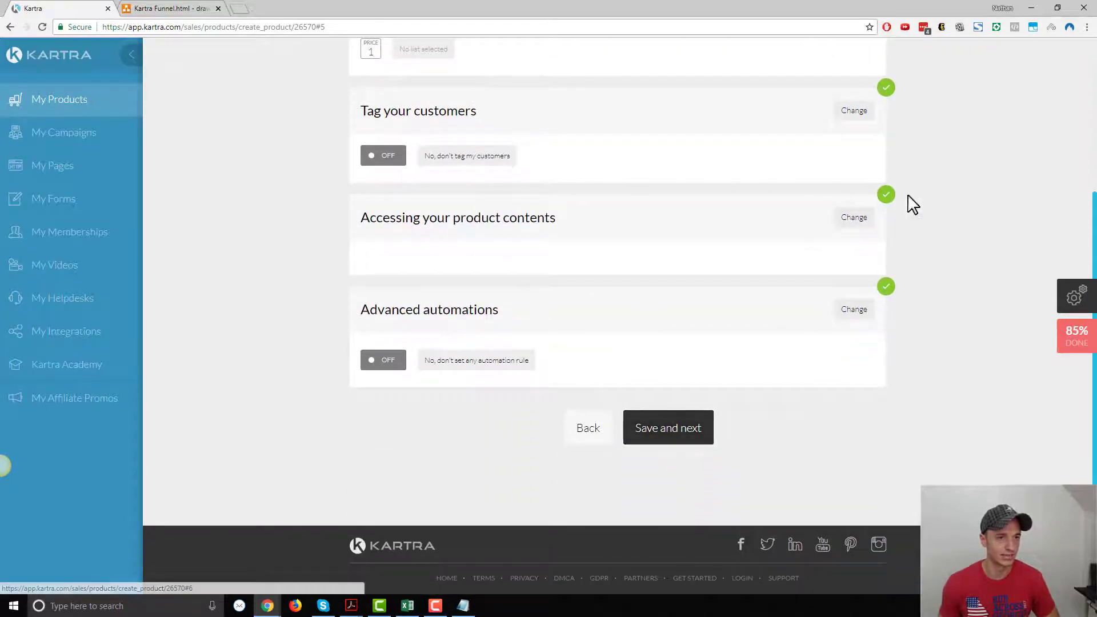
scroll(480, 319, "up", 3)
scroll(546, 410, "down", 3)
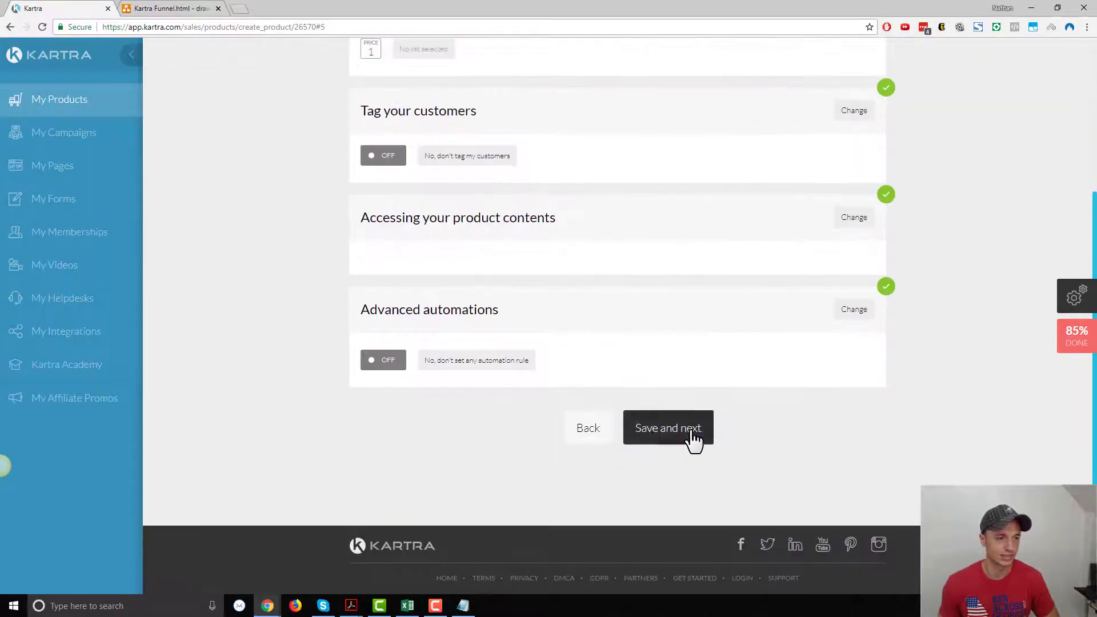
left_click(688, 440)
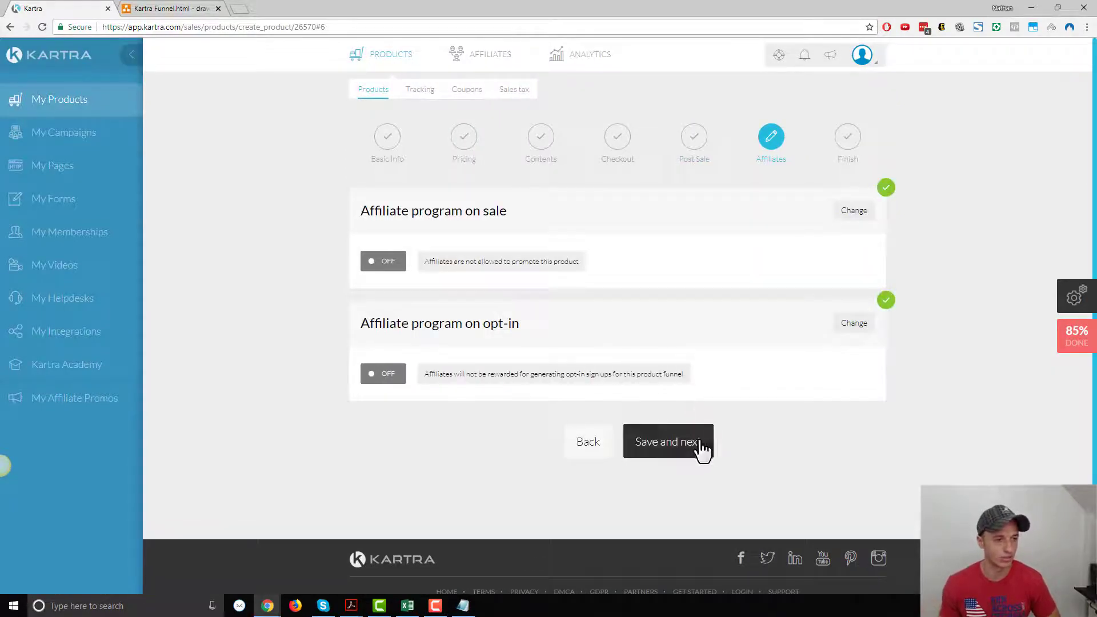
left_click(700, 443)
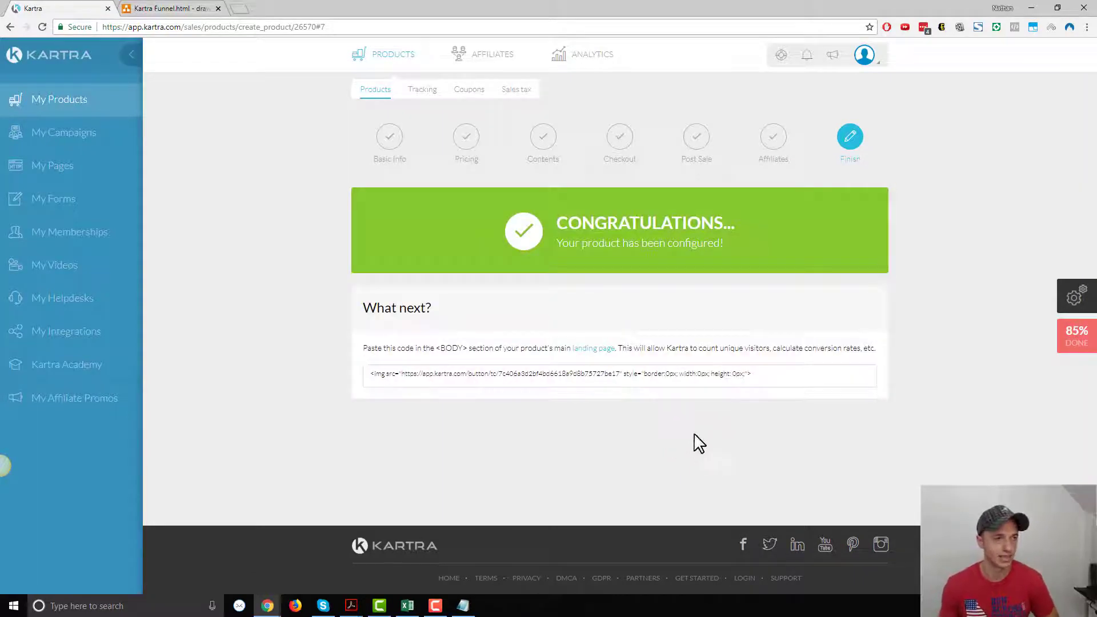
left_click(68, 101)
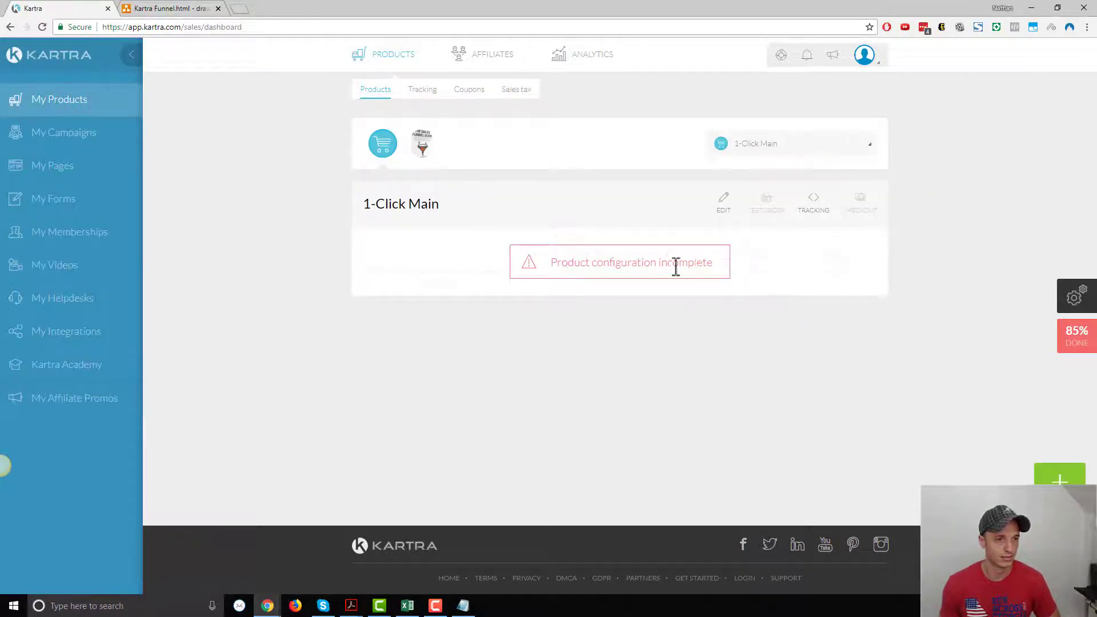
Reopen 1-Click Main and re-save its Details, Pricing, Contents and Checkout steps unchanged
left_click(725, 205)
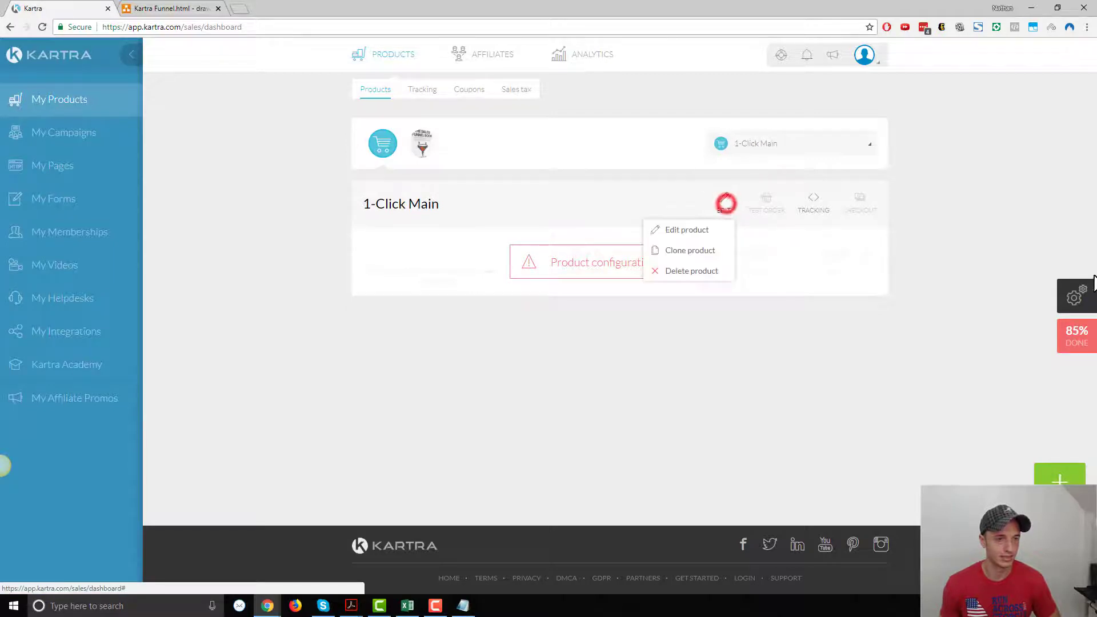
left_click(691, 232)
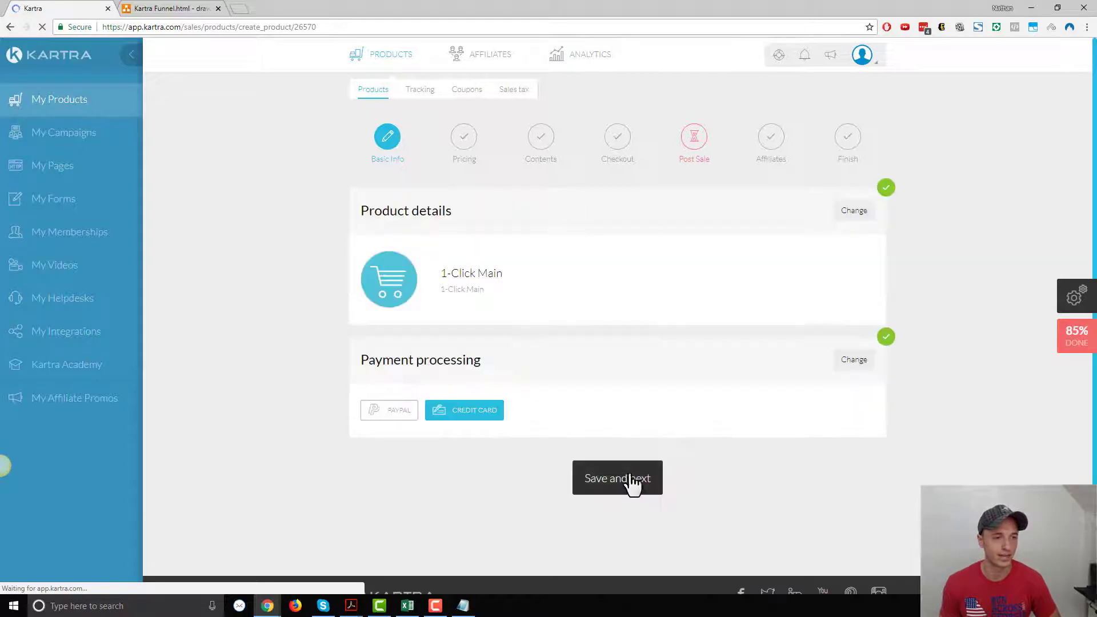
left_click(631, 479)
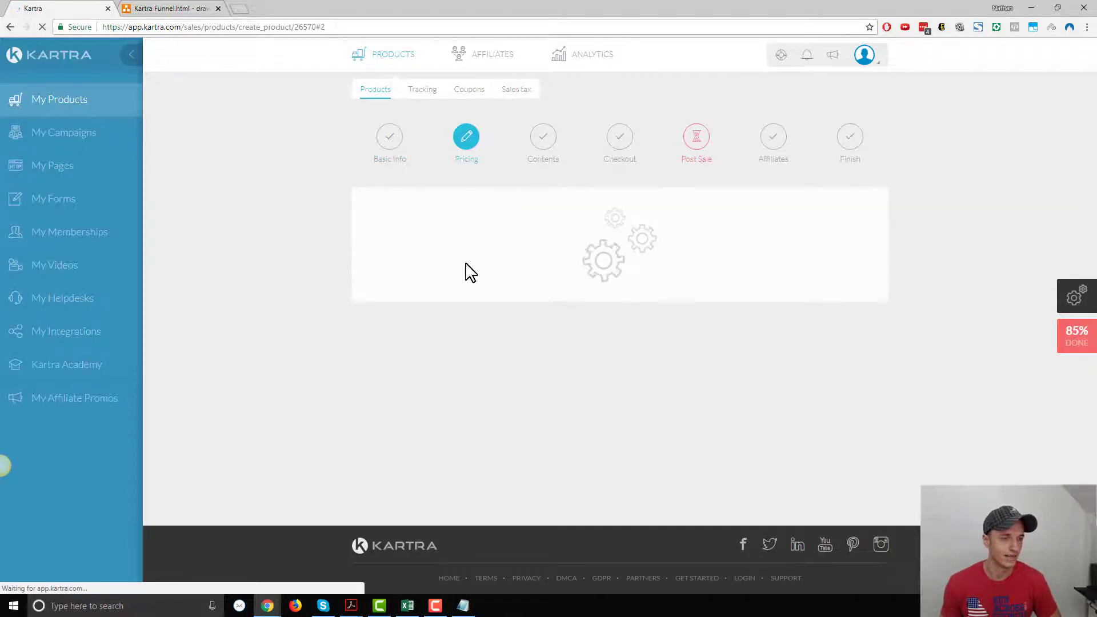
scroll(663, 414, "down", 4)
left_click(672, 426)
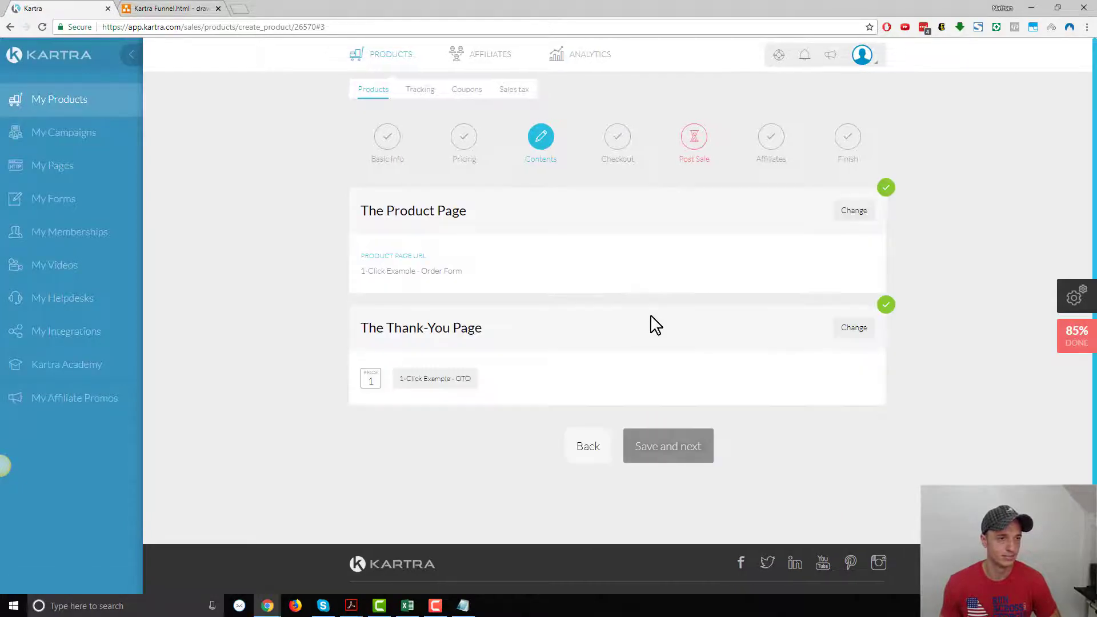
scroll(657, 377, "down", 1)
left_click(669, 430)
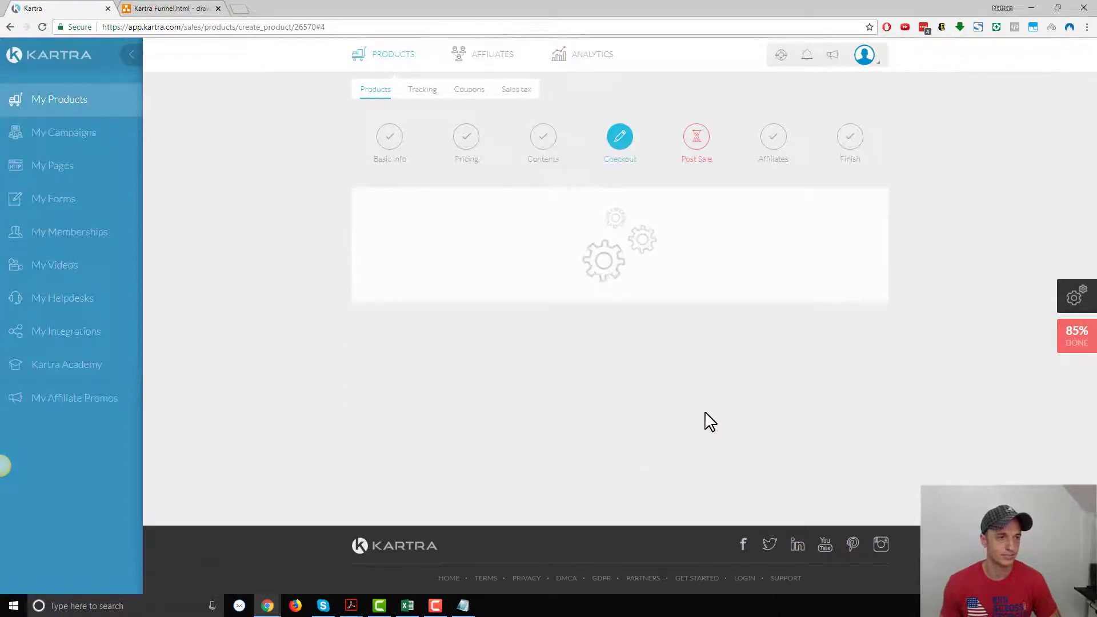
scroll(420, 257, "down", 13)
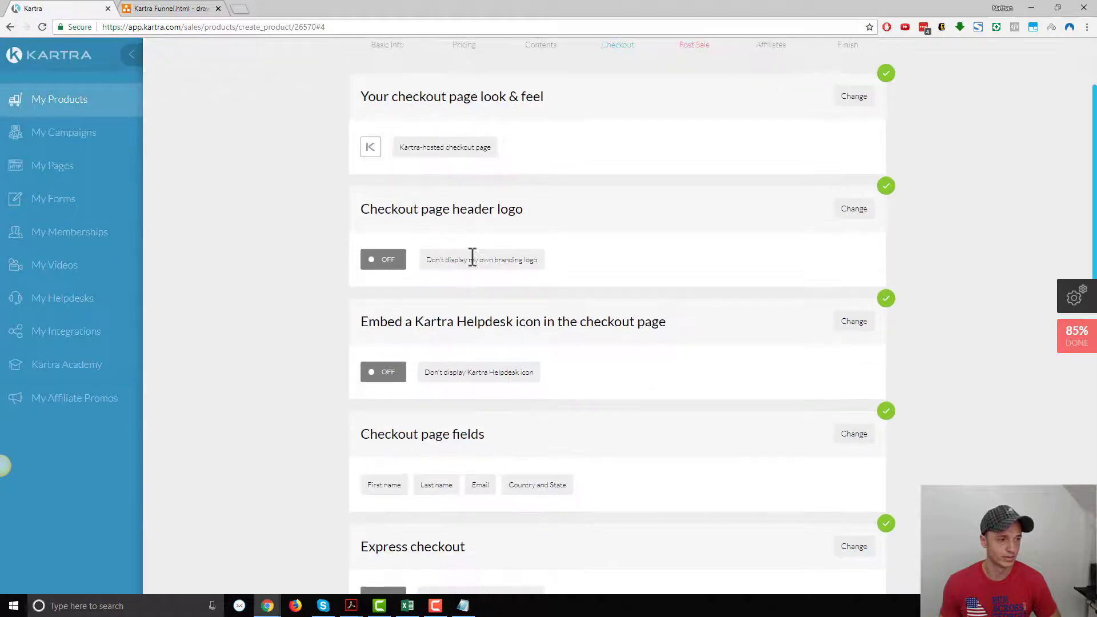
scroll(709, 392, "up", 13)
scroll(588, 147, "up", 2)
scroll(644, 417, "down", 13)
left_click(651, 444)
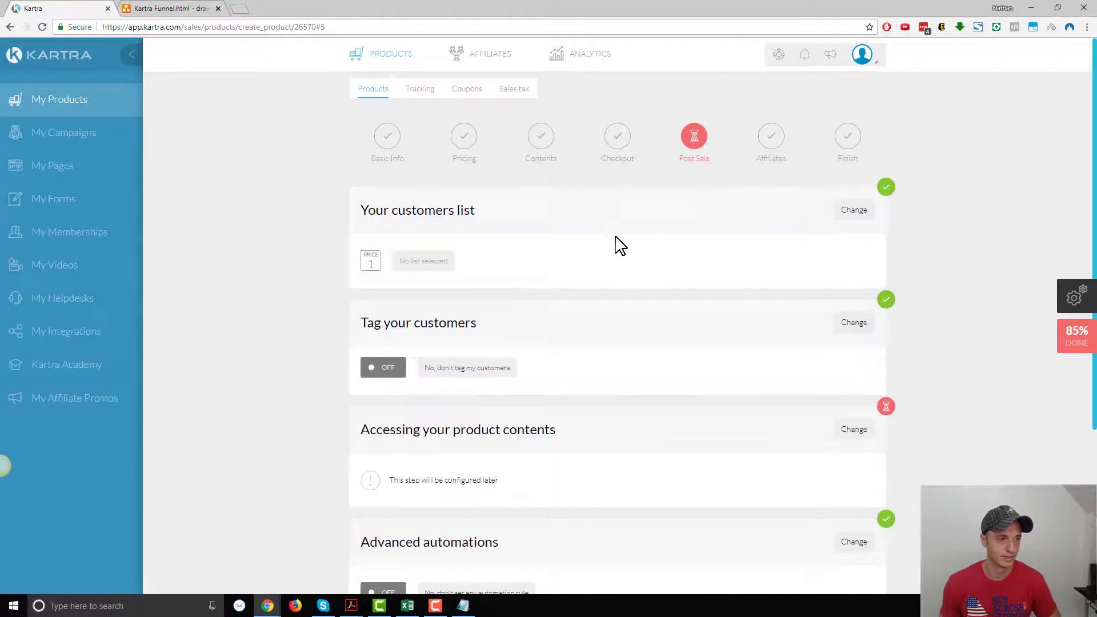
Set Post Sale product contents access to No access page, save, and return to My Products
scroll(617, 246, "down", 4)
left_click(836, 200)
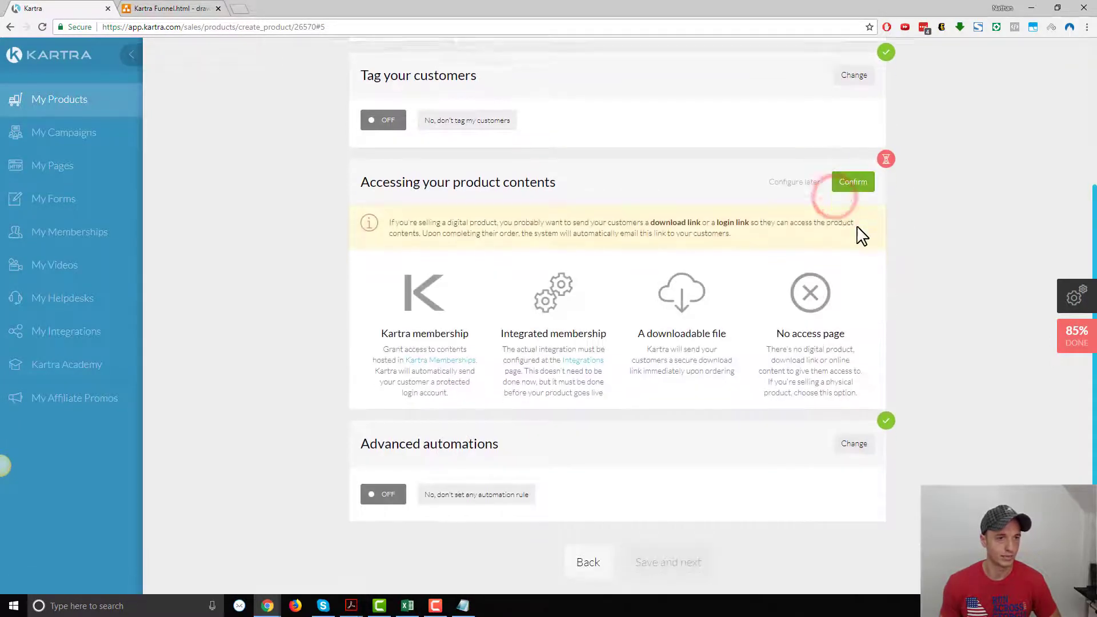
left_click(854, 87)
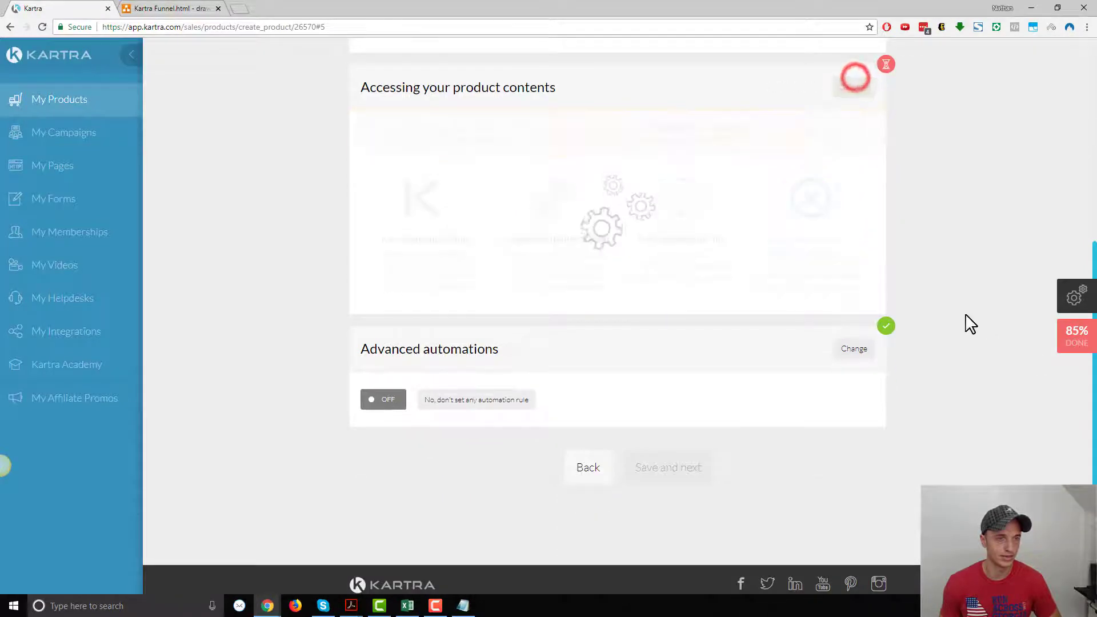
left_click(689, 440)
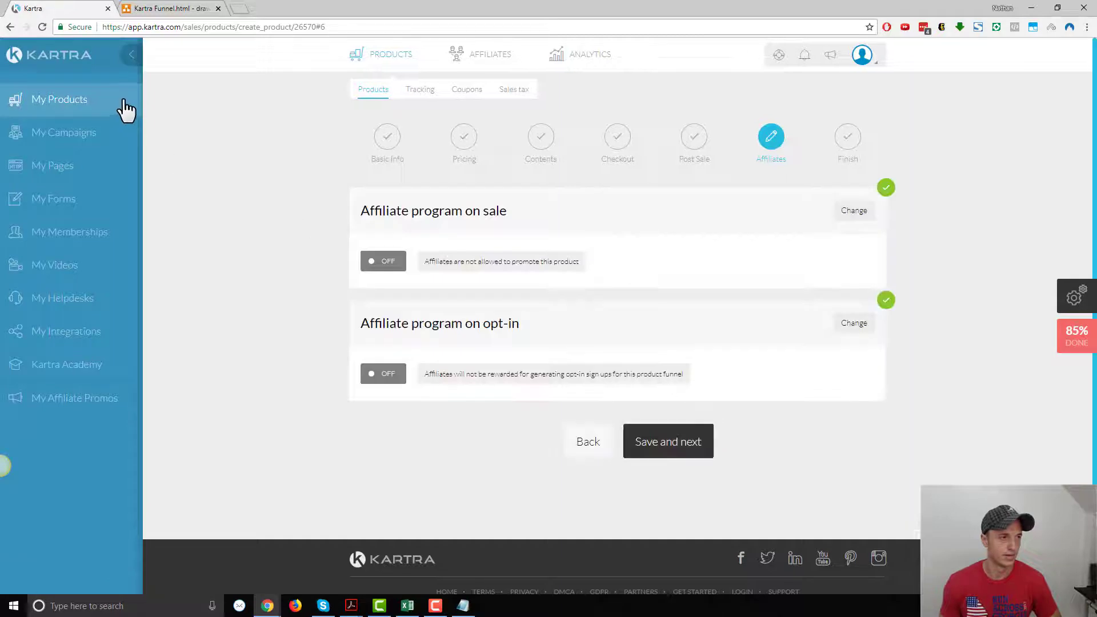
left_click(89, 99)
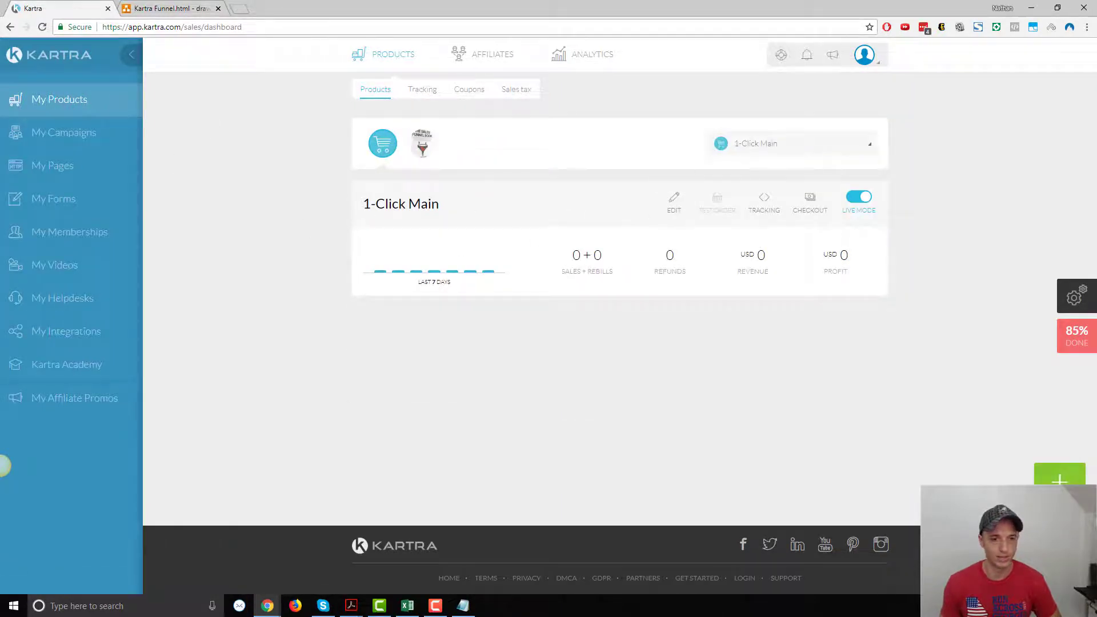
Create an upsell/downsell product named '1-Click OTO' attached to the 1-Click Main funnel
left_click(1060, 478)
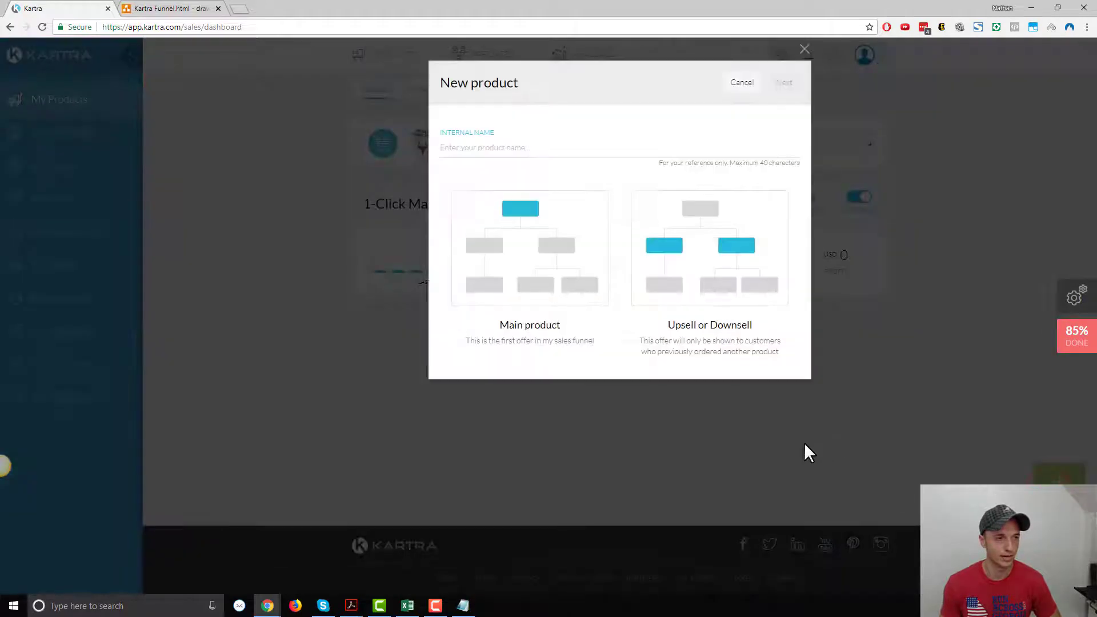
left_click(486, 148)
type("1-Click OTO")
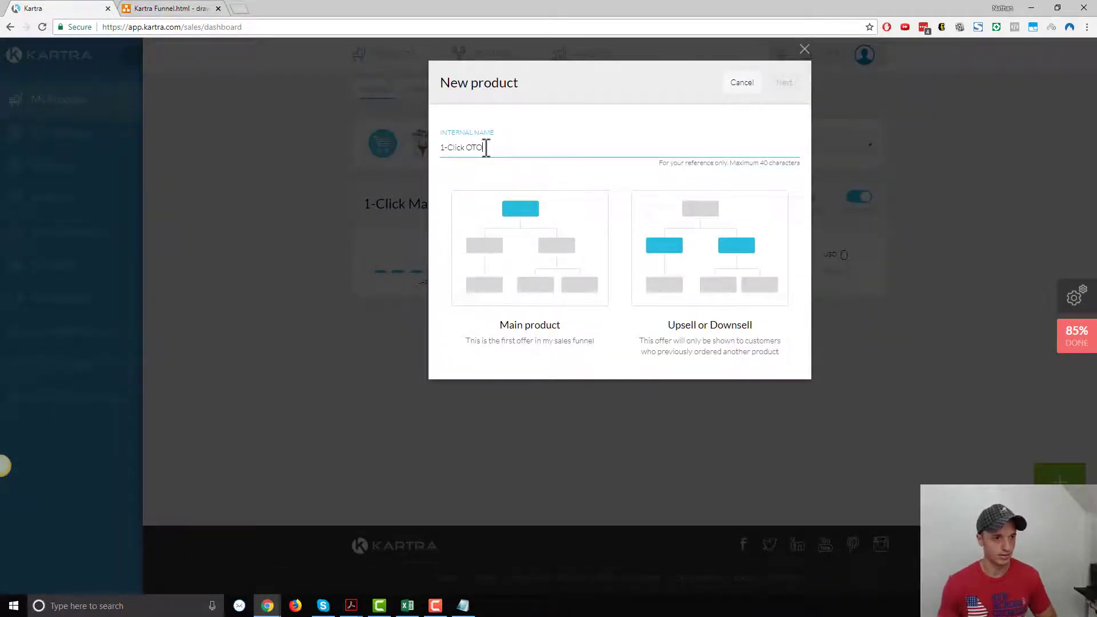
left_click(703, 264)
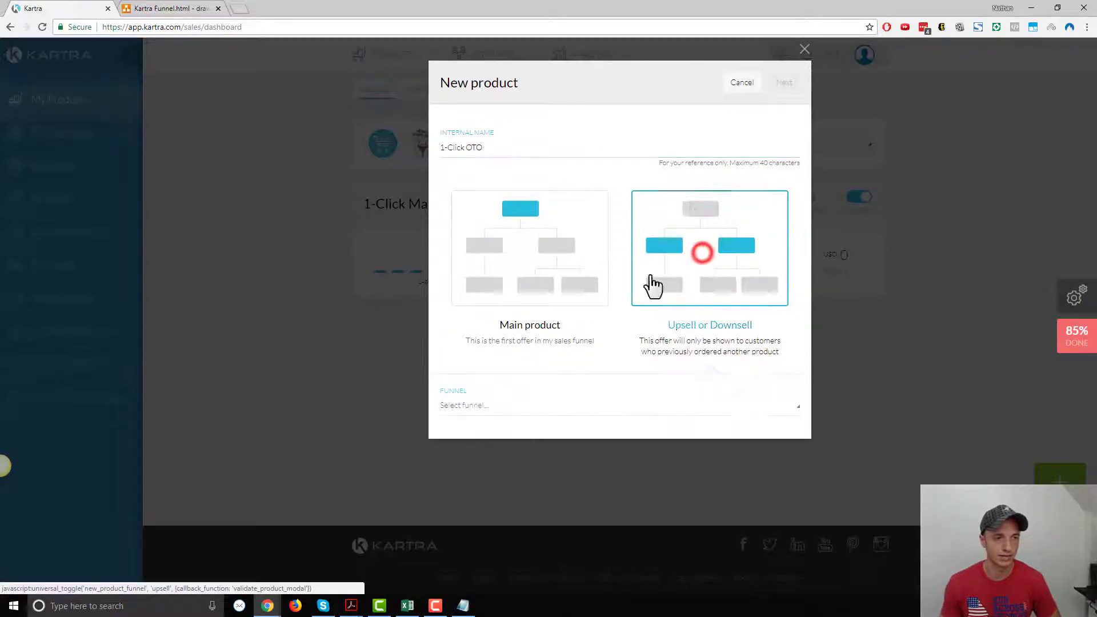
left_click(610, 407)
left_click(506, 451)
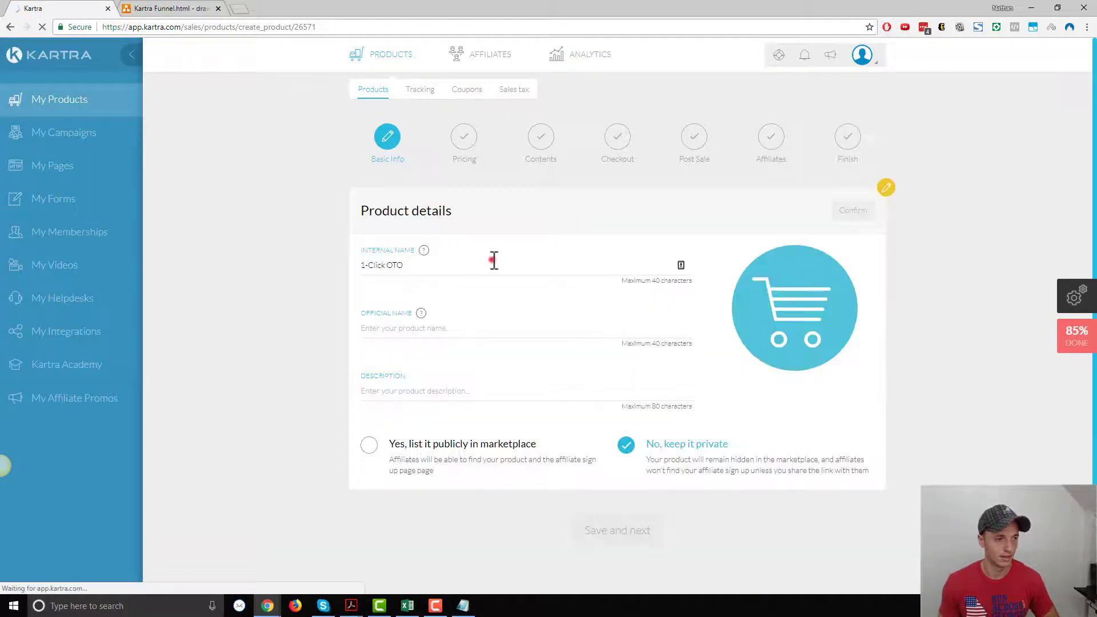
Use '1-Click OTO' as the official name and description, then save the details
triple_click(493, 260)
key("ctrl+c")
left_click(375, 327)
key("ctrl+v")
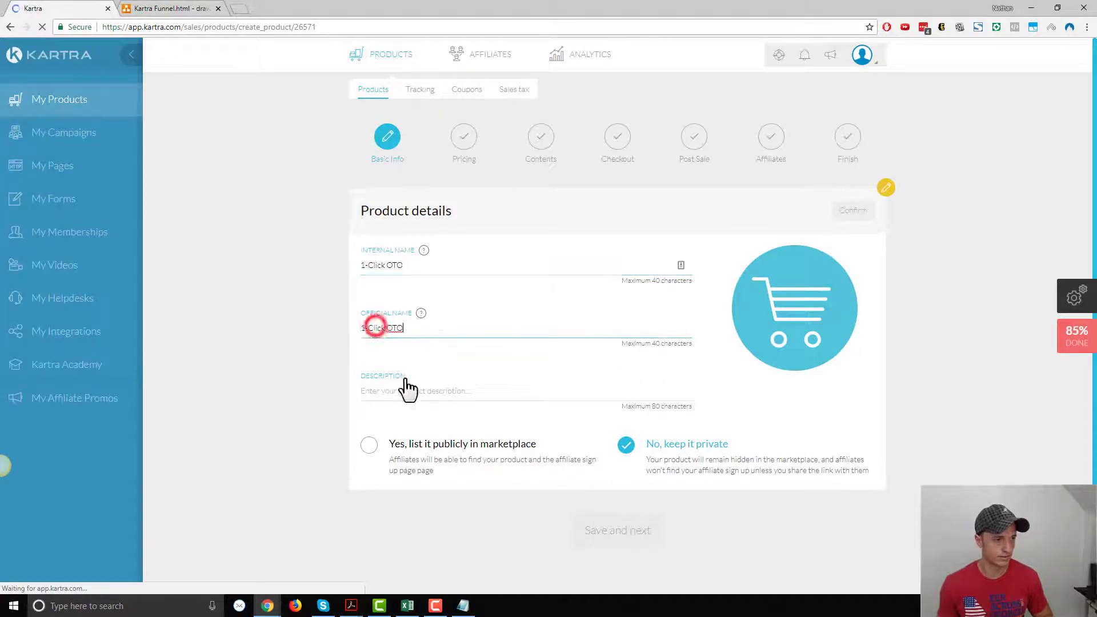
left_click(420, 386)
key("ctrl+v")
left_click(852, 218)
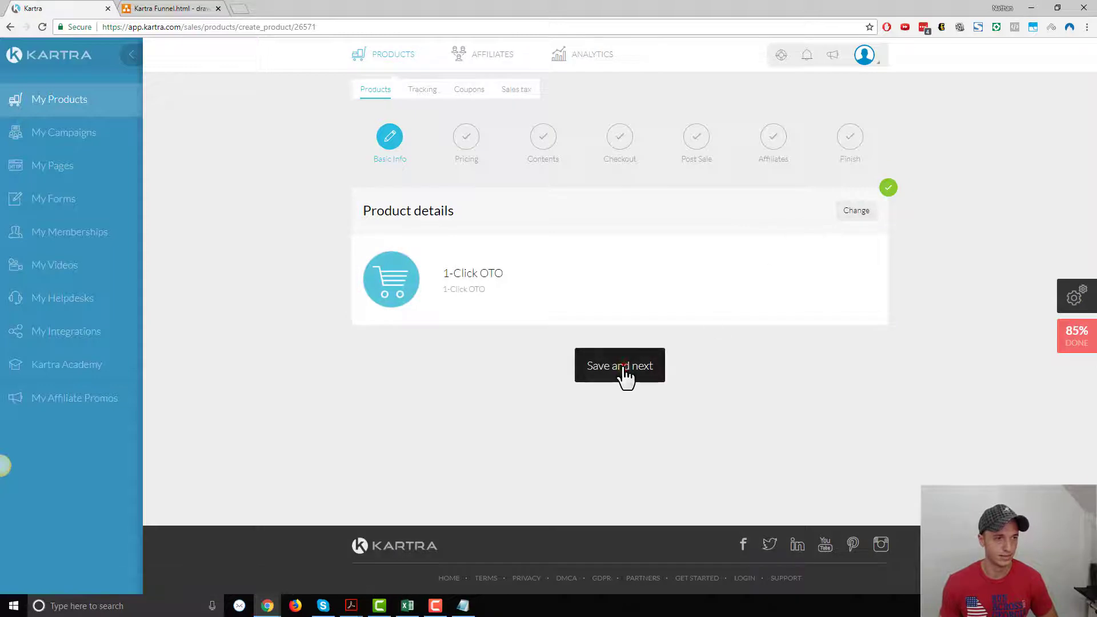
left_click(624, 373)
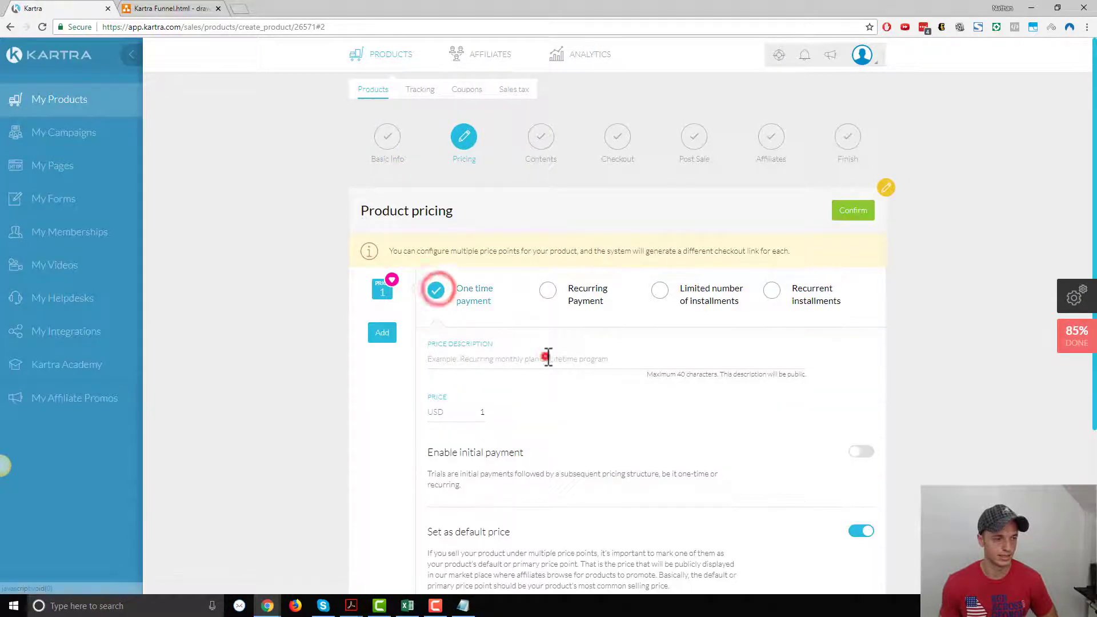
Add a one-time price point '$10 For Life' at USD 10.00 and save pricing
left_click(547, 357)
type("$10 For Life")
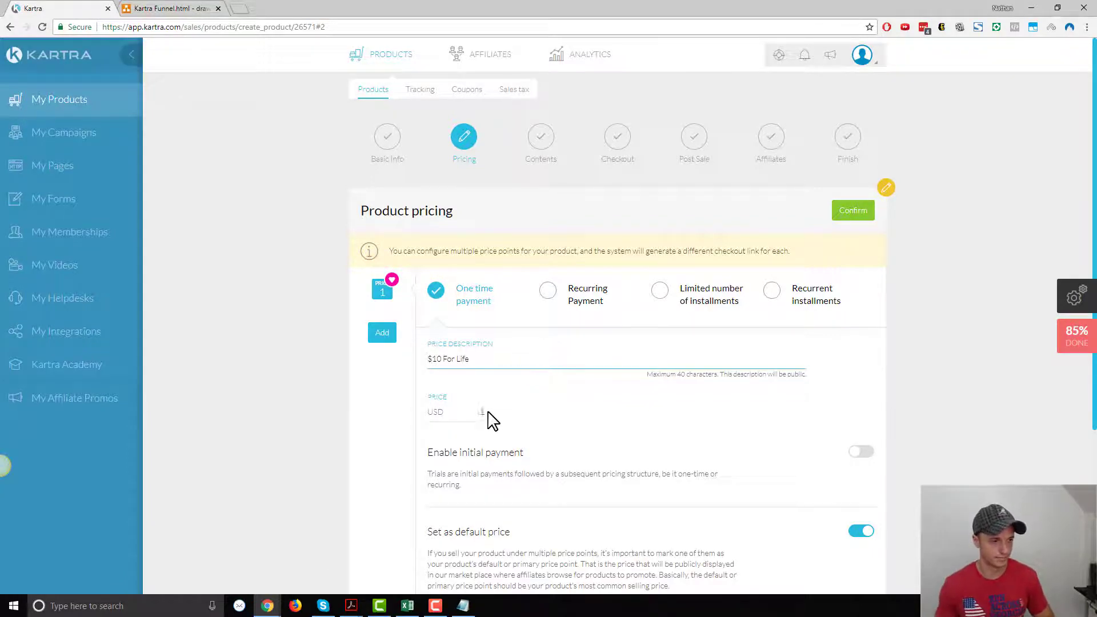
left_click(481, 414)
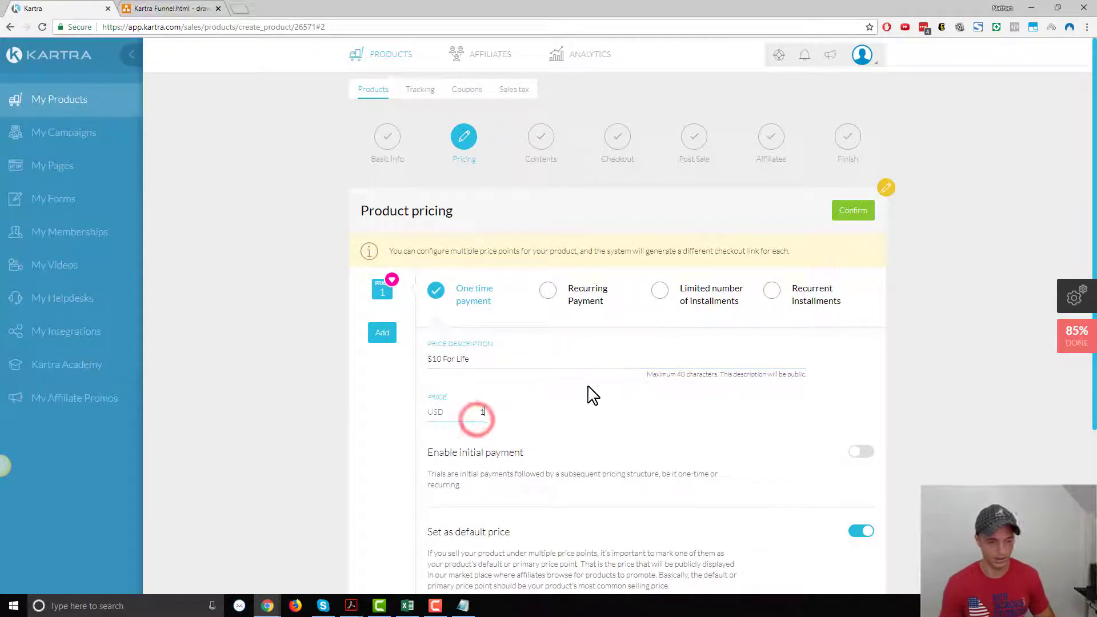
type("10")
scroll(716, 320, "down", 4)
scroll(716, 320, "up", 5)
left_click(841, 213)
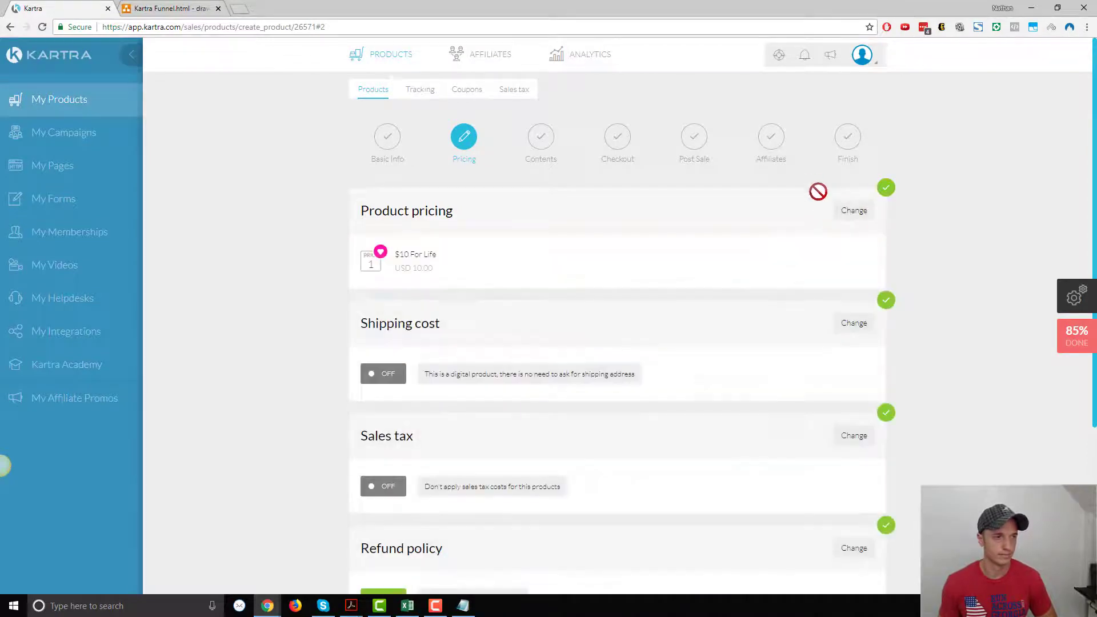
scroll(621, 234, "down", 4)
left_click(640, 428)
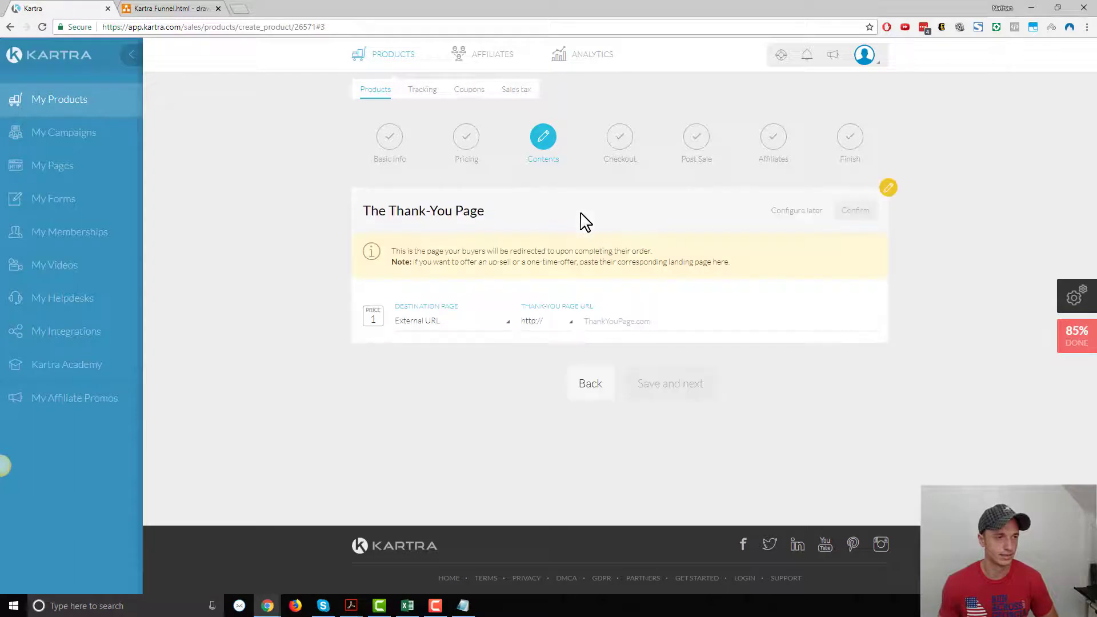
Point 1-Click OTO's thank-you page to '1-Click Example - Success', with no category in particular, and save
left_click(497, 328)
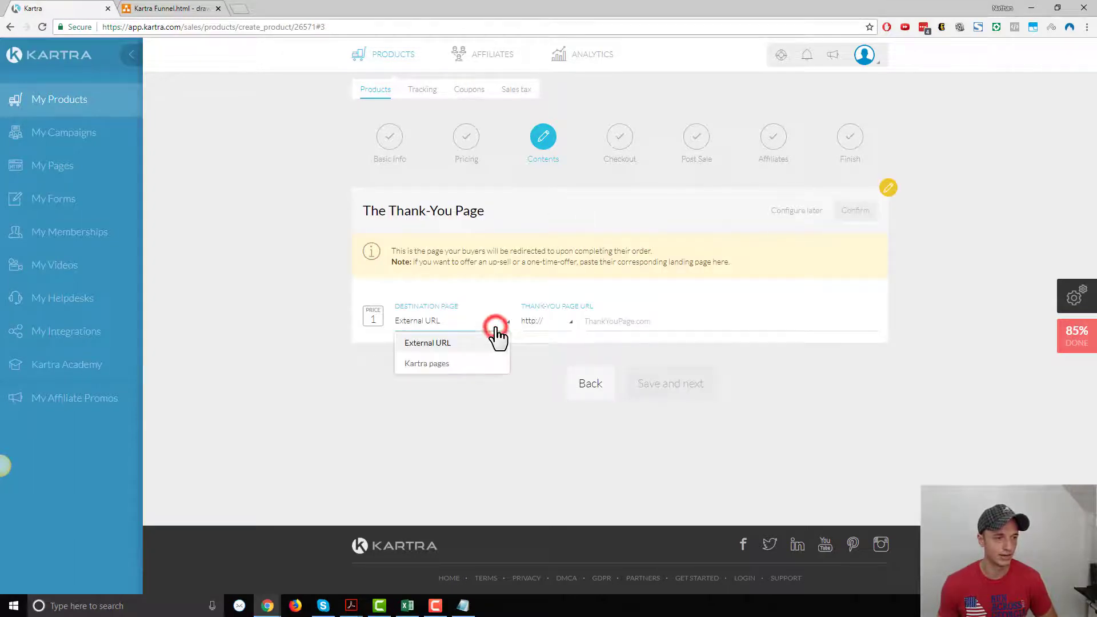
left_click(470, 369)
left_click(604, 326)
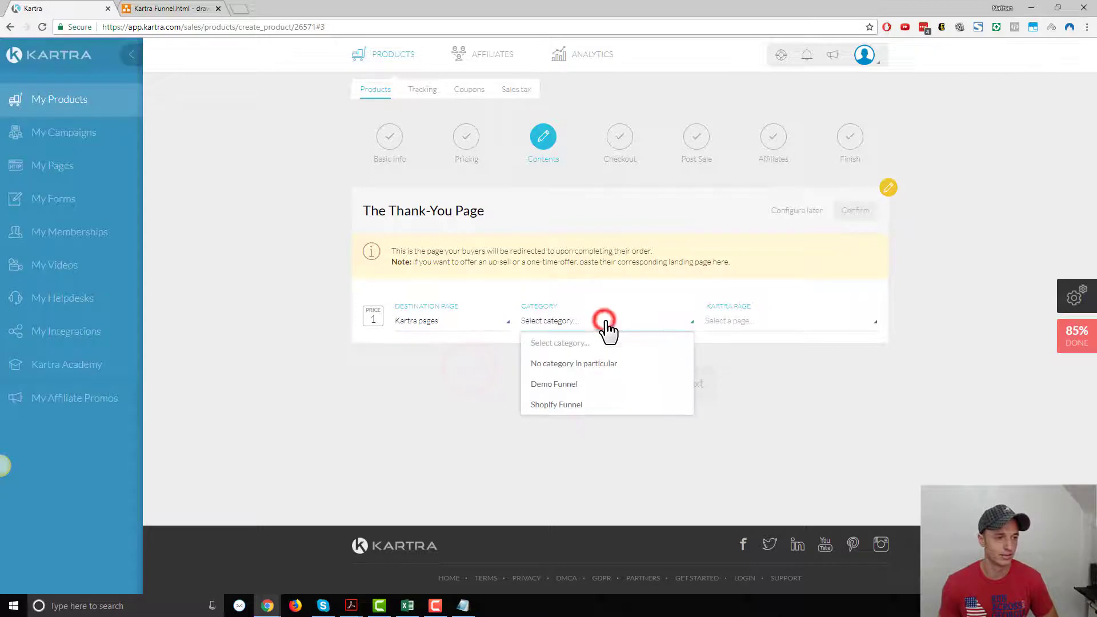
left_click(588, 363)
left_click(781, 325)
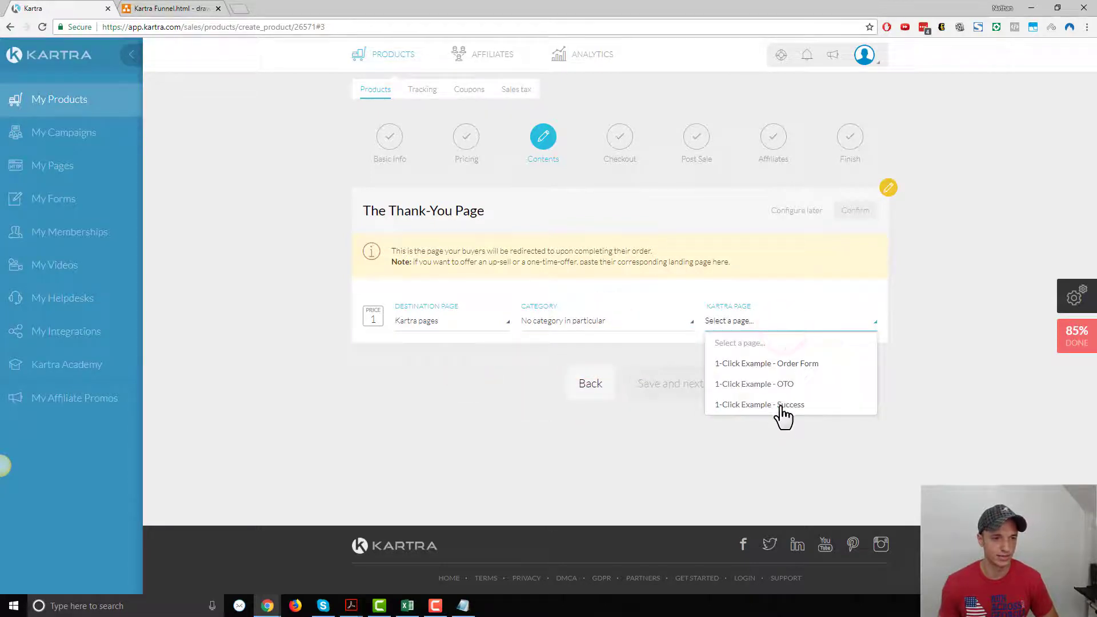
left_click(781, 406)
left_click(200, 8)
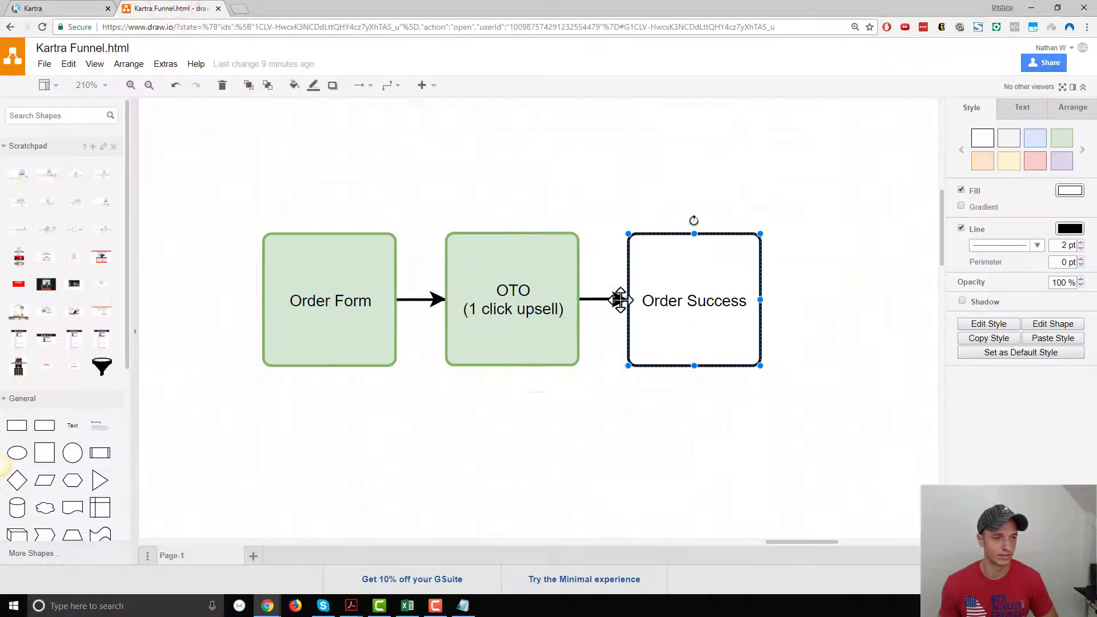
left_click(84, 8)
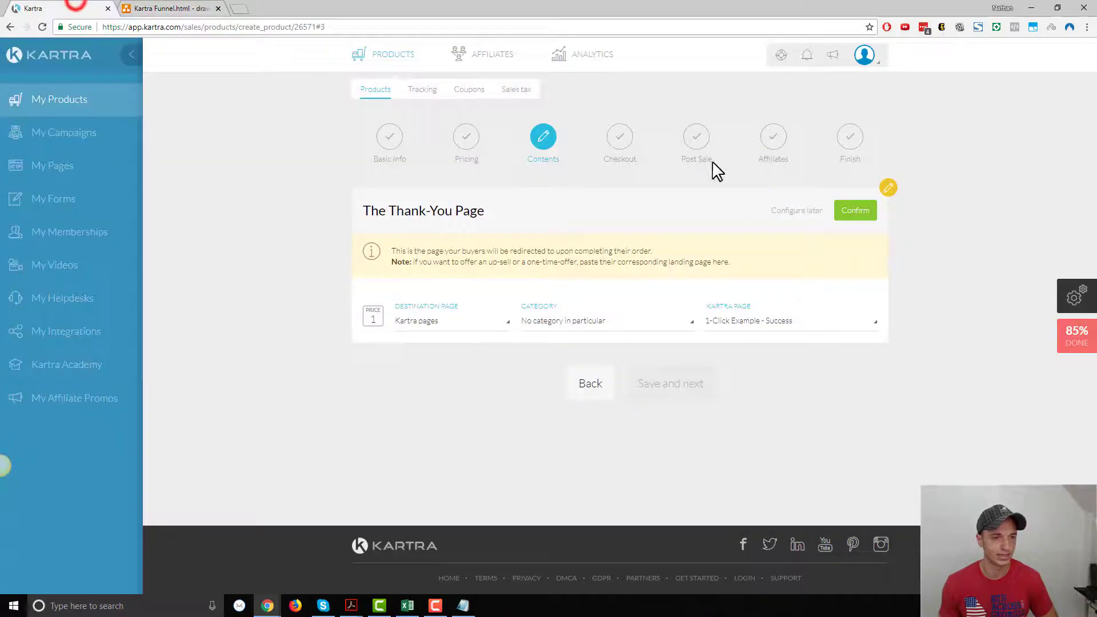
left_click(851, 212)
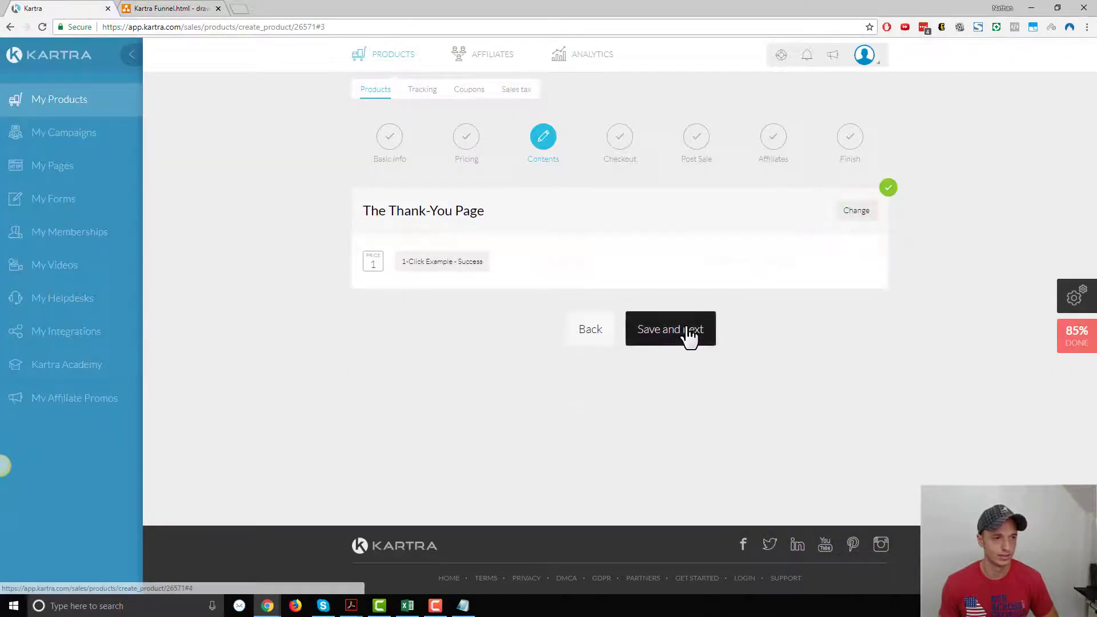
left_click(688, 333)
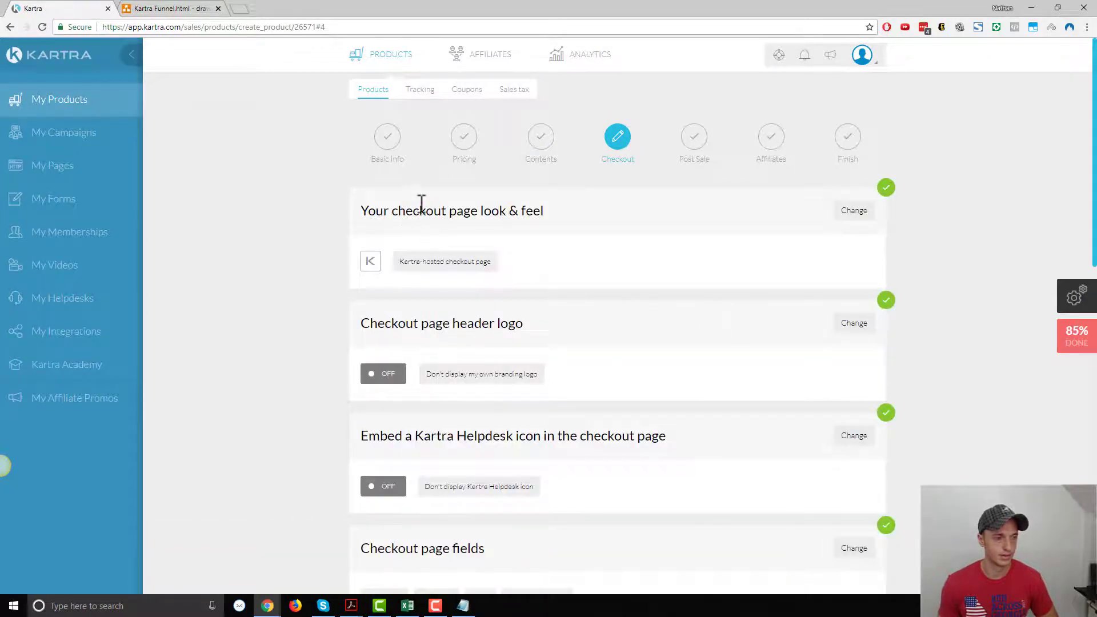
Set express checkout to 'Yes, activate straight-through payments' and save the checkout settings
scroll(522, 215, "down", 5)
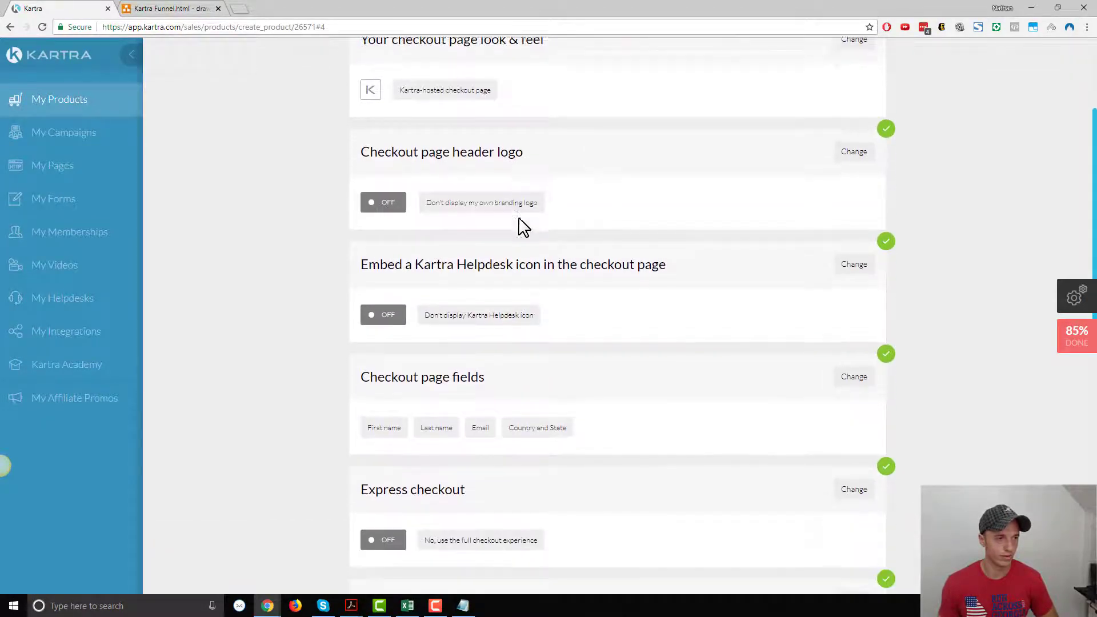
scroll(525, 228, "down", 1)
left_click_drag(375, 318, 550, 315)
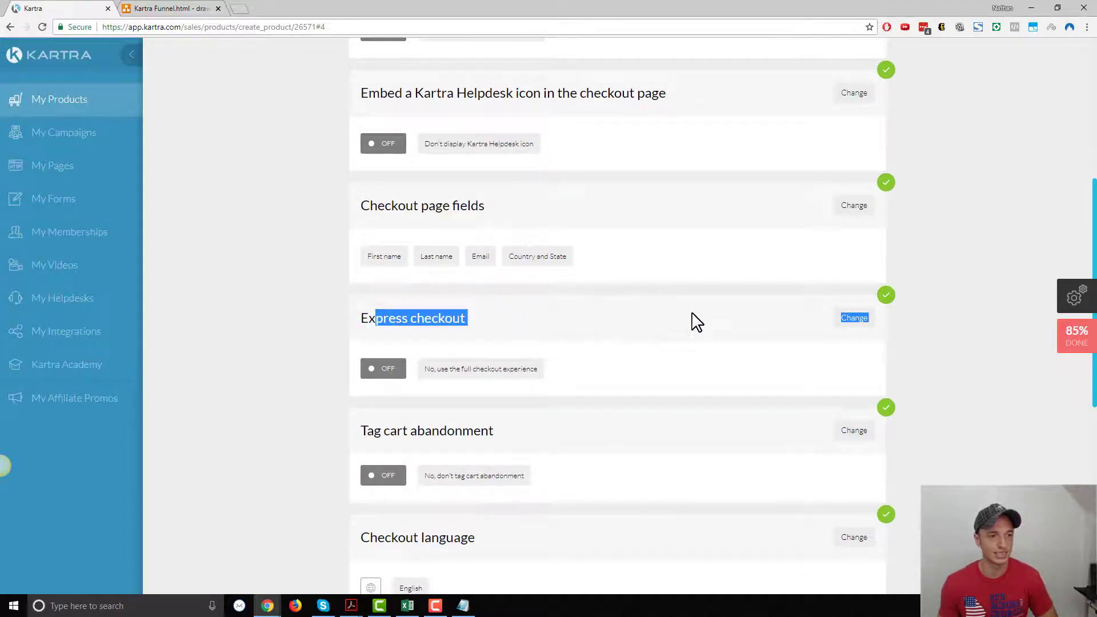
left_click(857, 322)
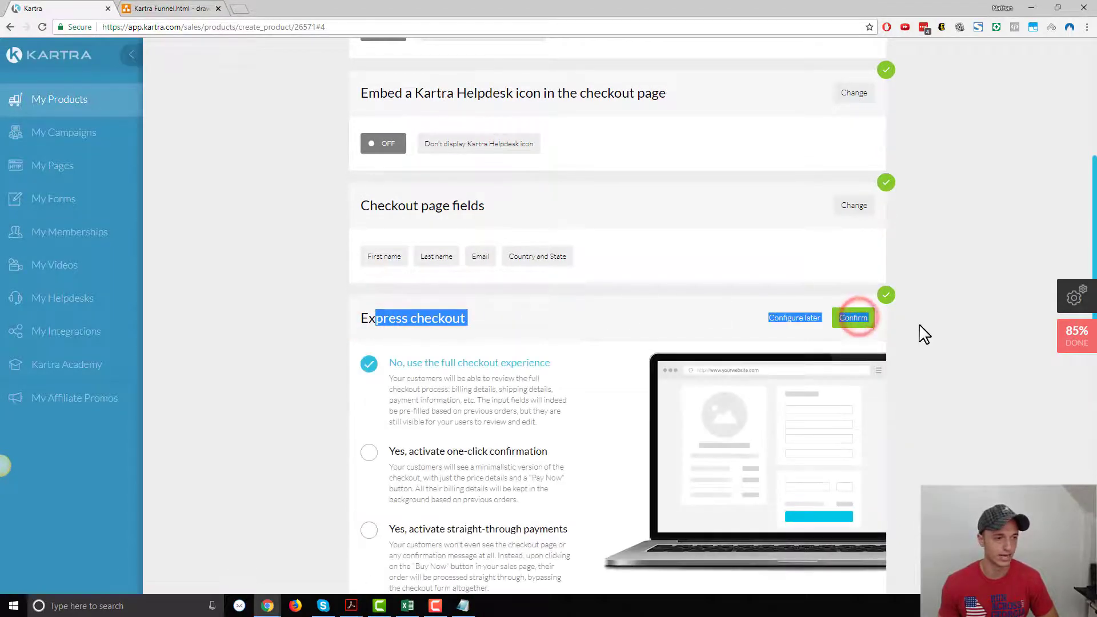
scroll(587, 516, "down", 2)
left_click(366, 418)
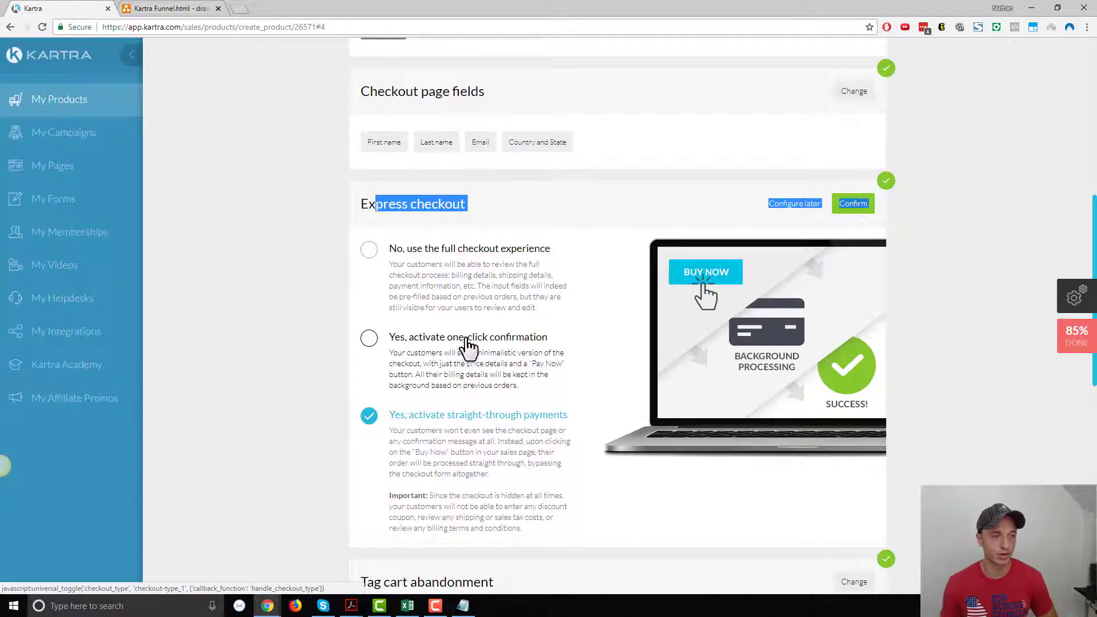
scroll(800, 240, "down", 1)
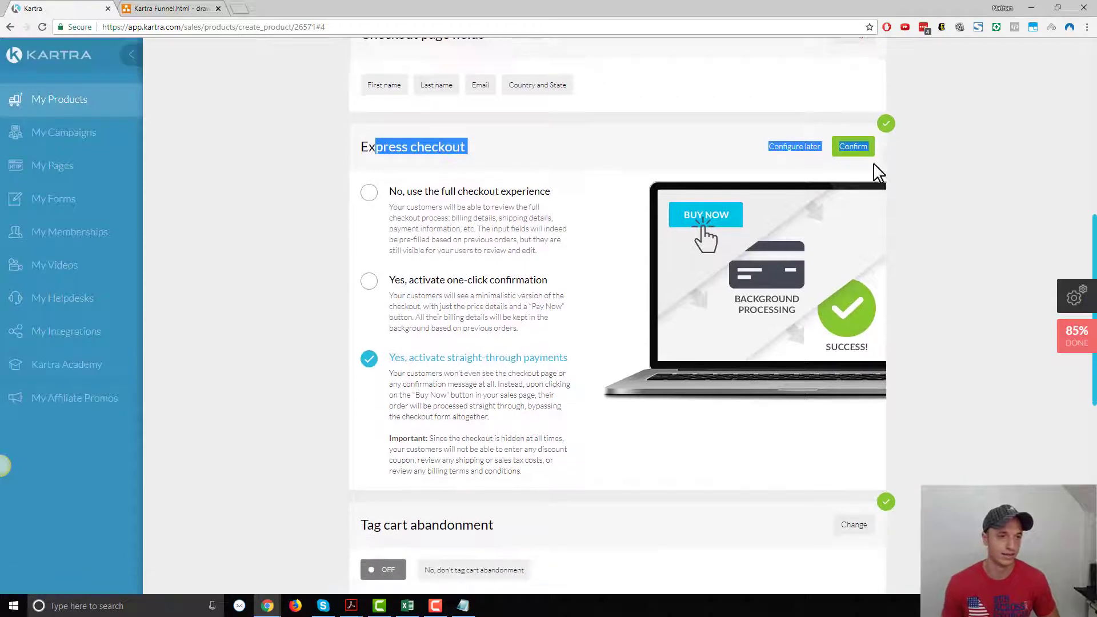
left_click(861, 147)
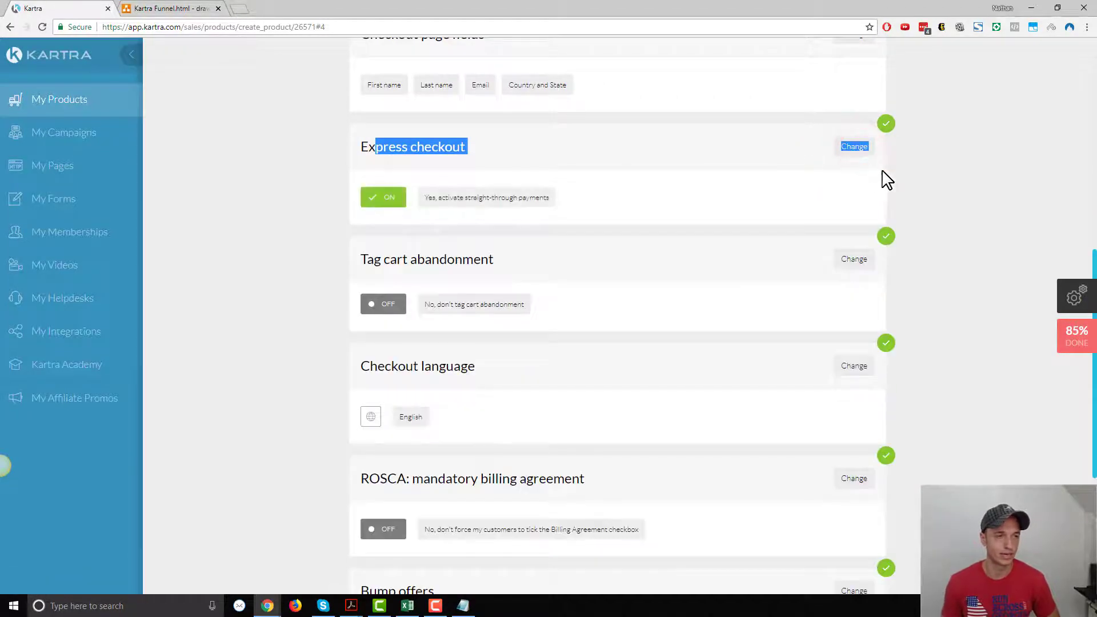
scroll(807, 166, "down", 1)
scroll(801, 166, "down", 4)
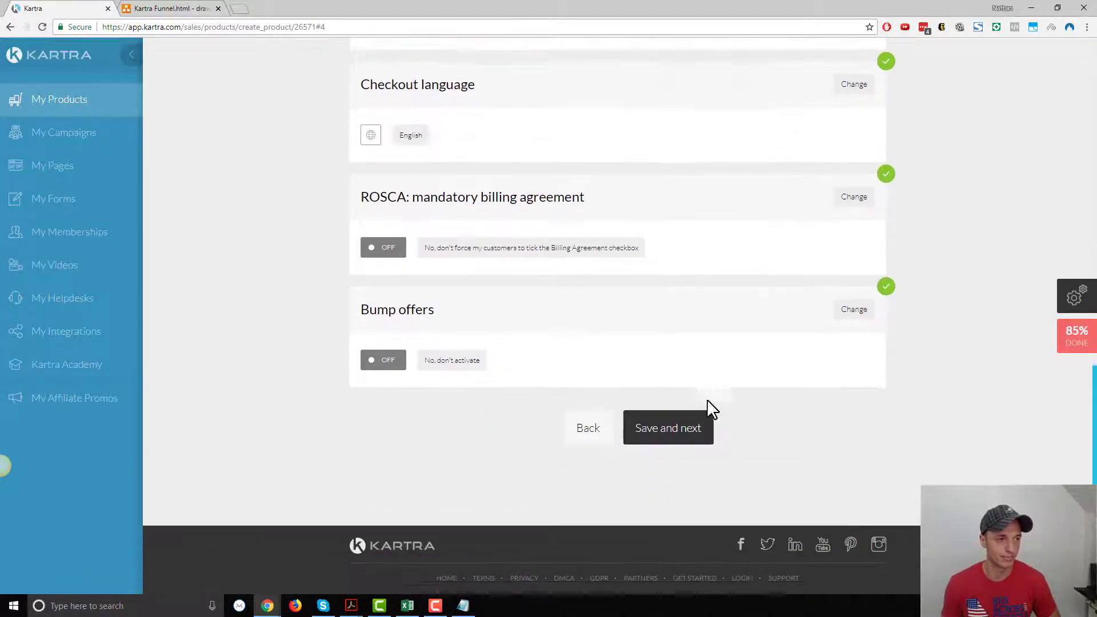
left_click(674, 439)
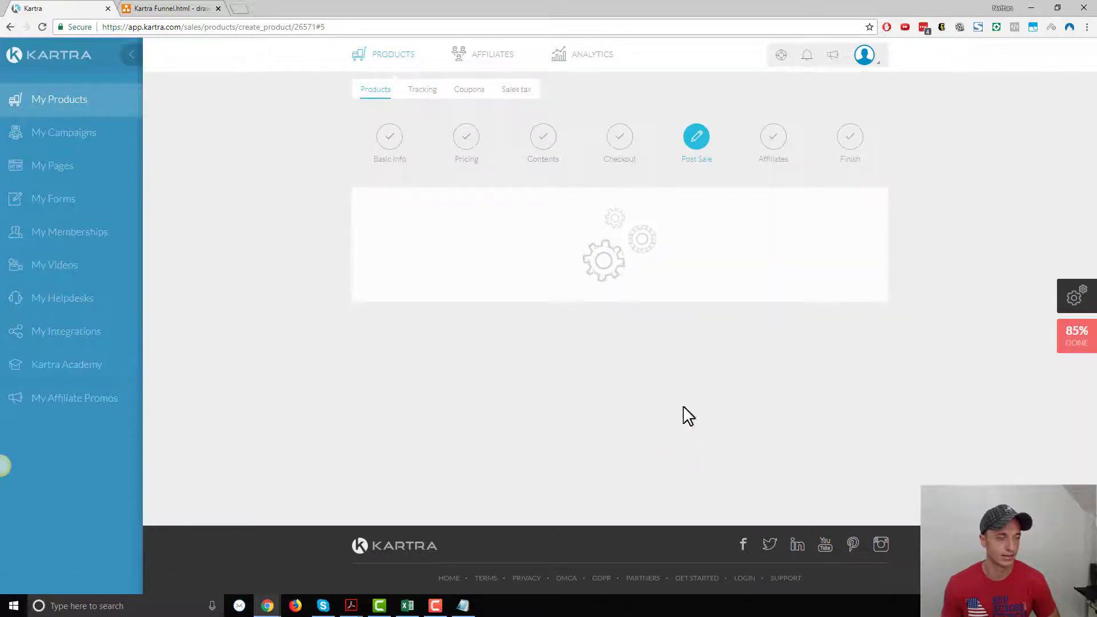
Set product contents to No access page, finish Post Sale and Affiliates, and return to My Products
scroll(743, 377, "down", 1)
left_click(852, 375)
left_click(811, 371)
left_click(857, 262)
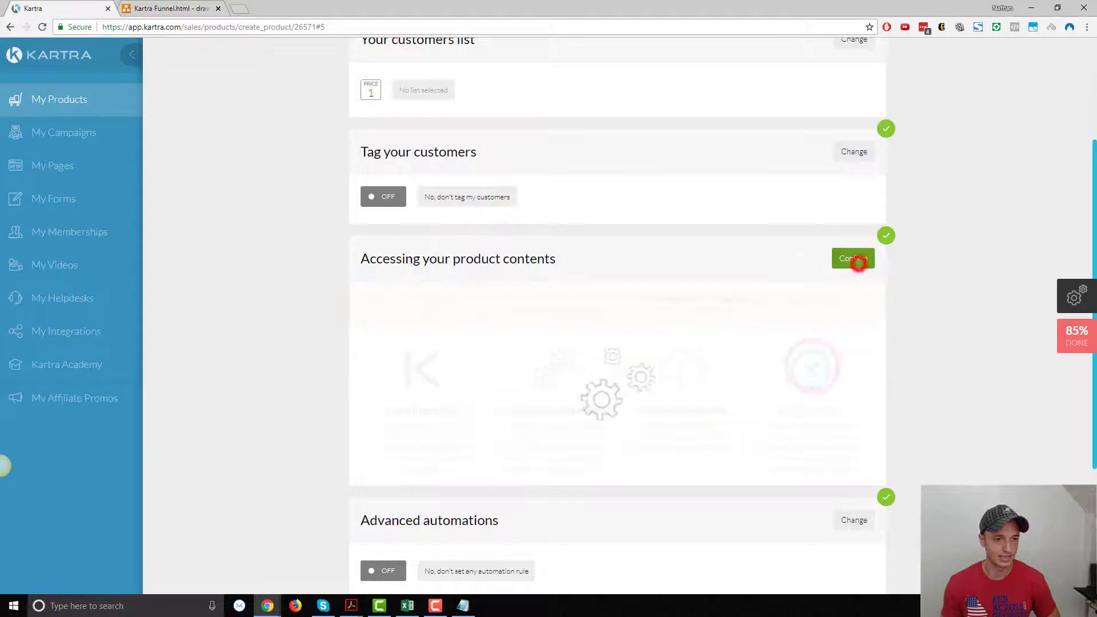
scroll(725, 445, "down", 2)
left_click(680, 440)
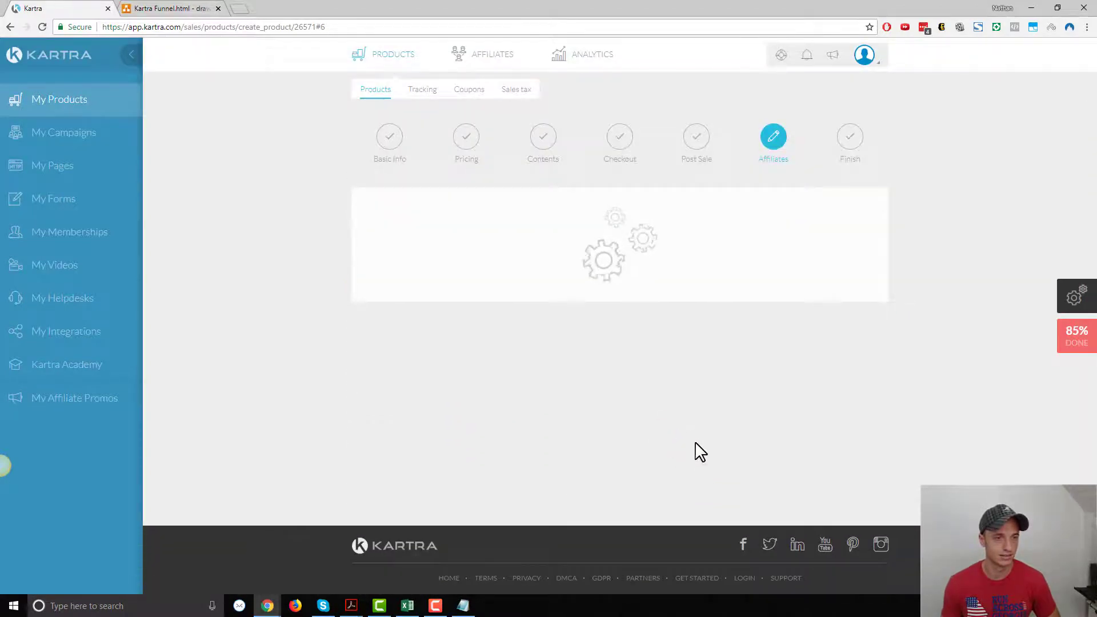
left_click(684, 330)
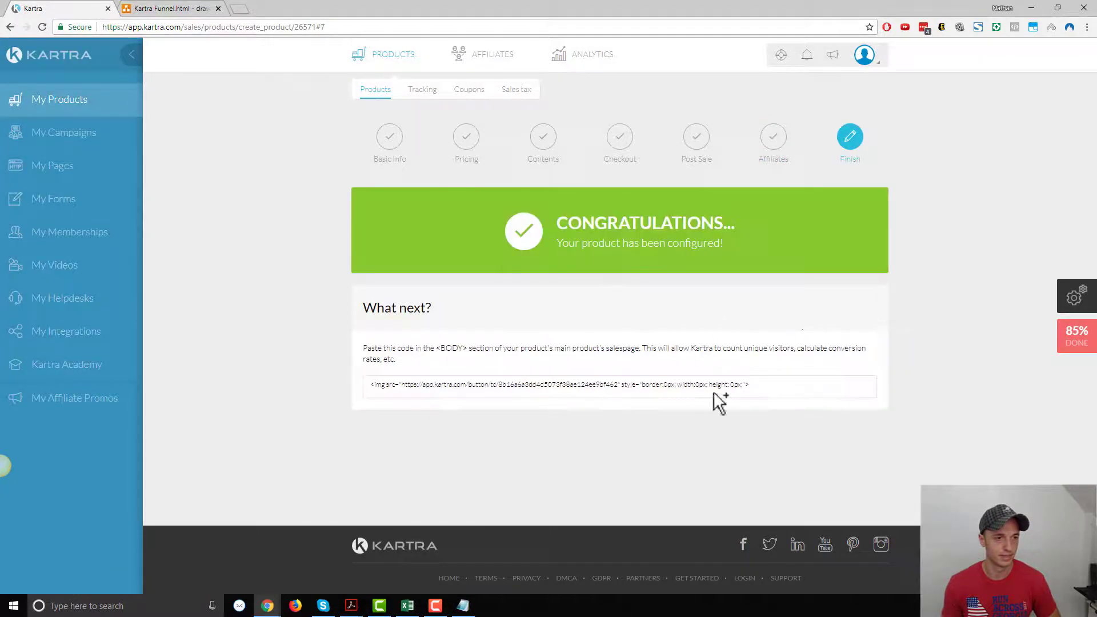
left_click(85, 99)
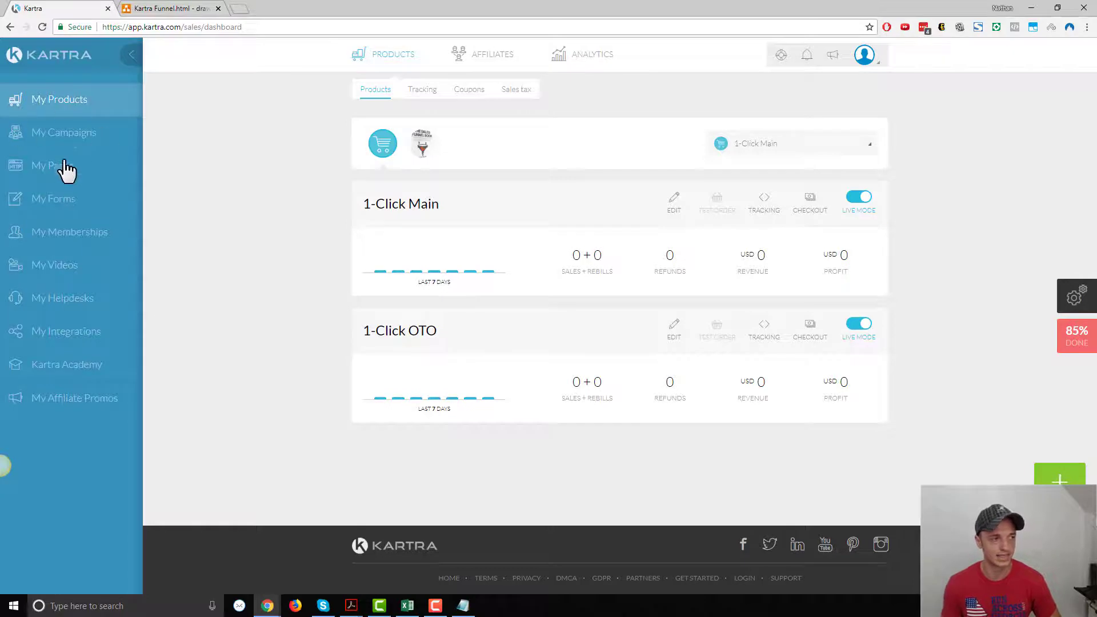
Open the '1-Click Example - Order Form' page in the page editor
left_click(46, 165)
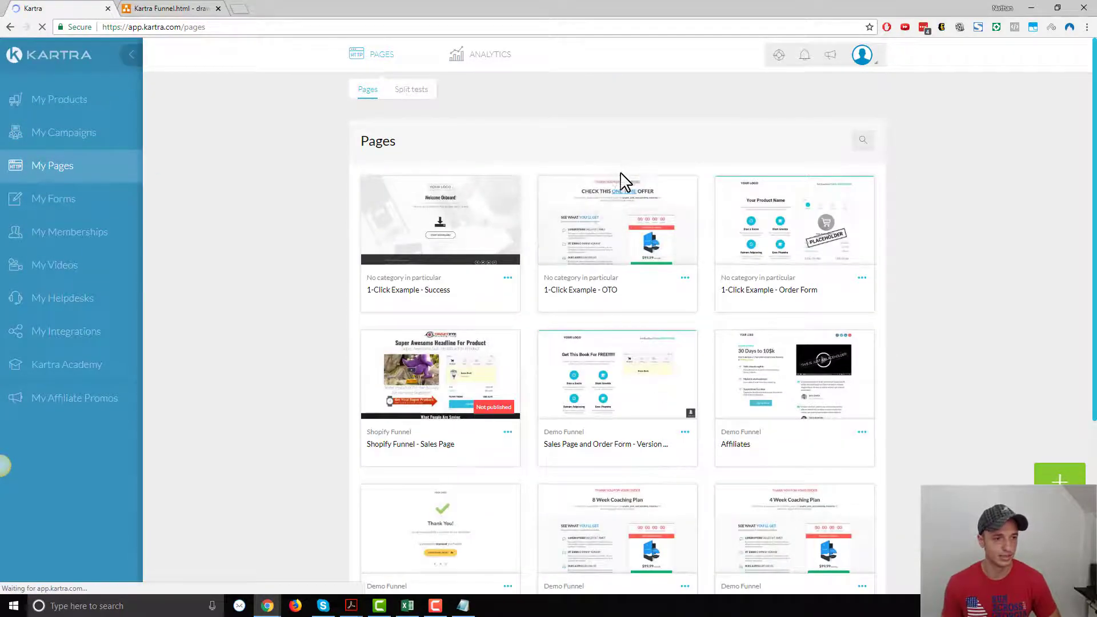
left_click(861, 278)
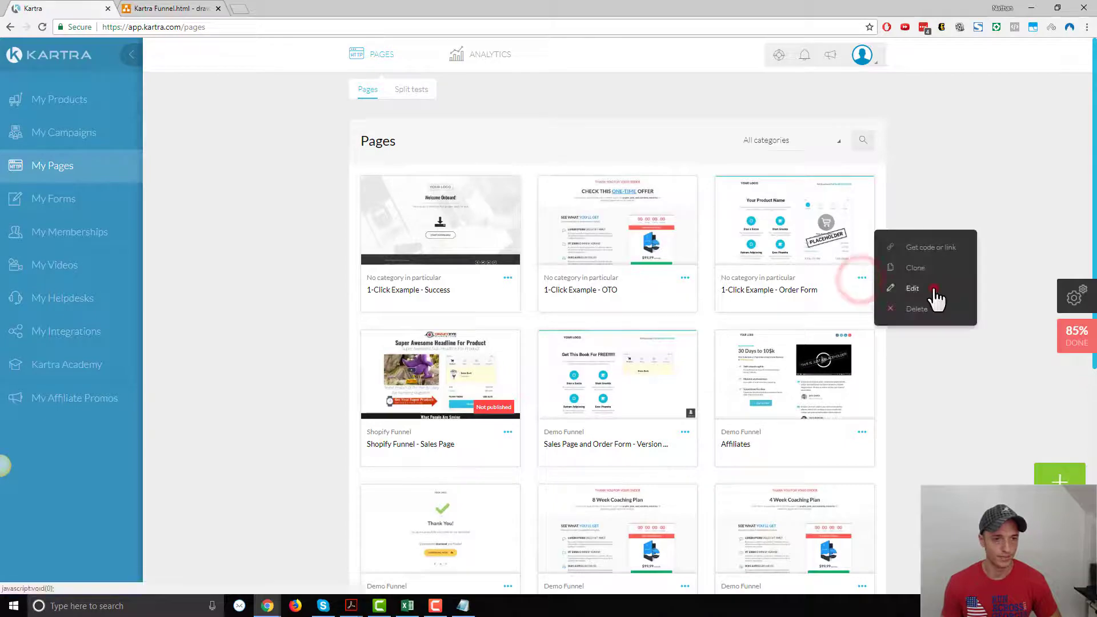
left_click(934, 289)
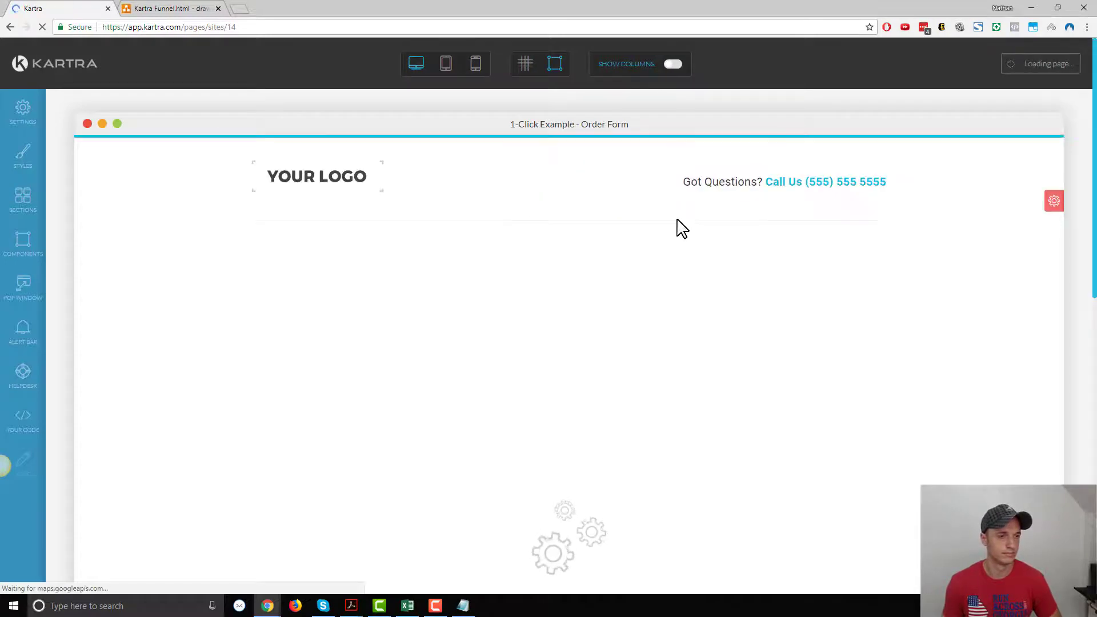
scroll(672, 230, "down", 1)
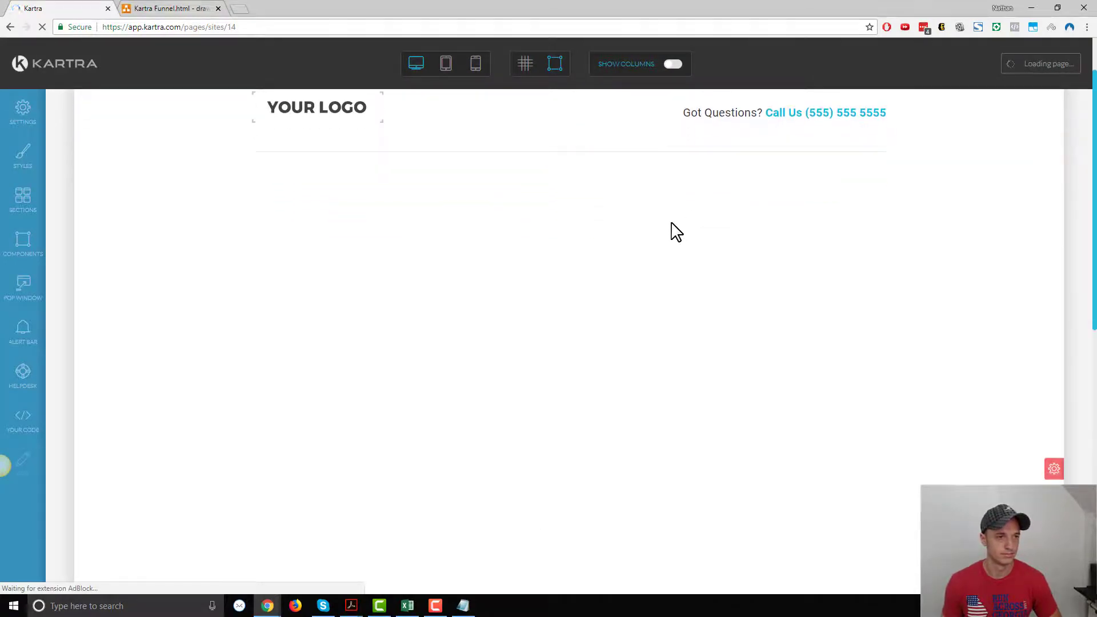
scroll(674, 229, "down", 1)
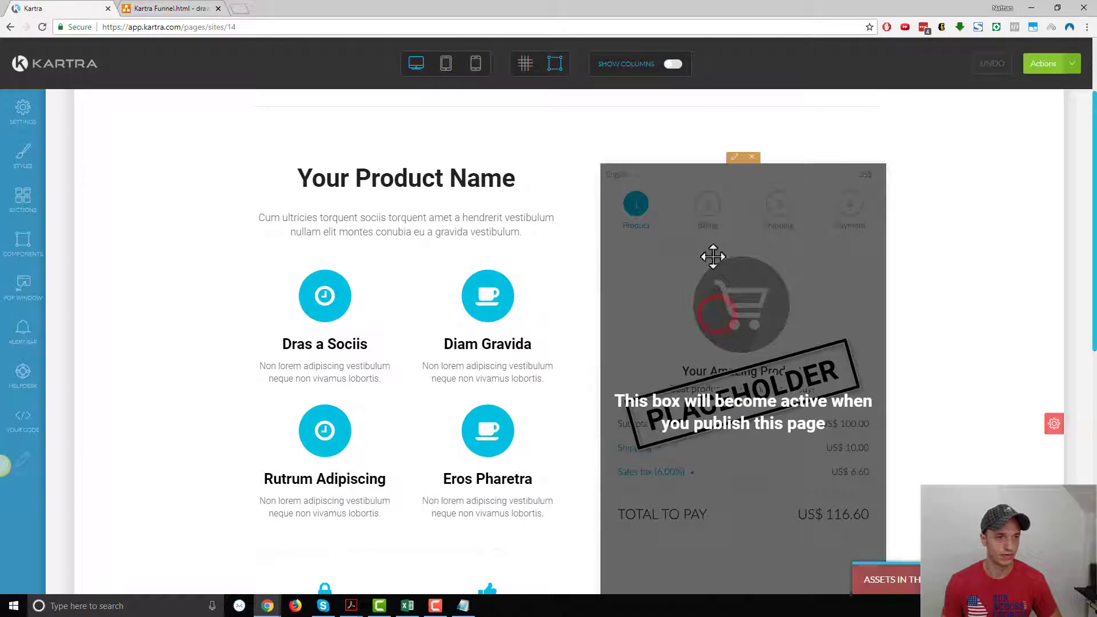
Configure the checkout box for funnel and product 1-Click Main with Price point 1
left_click(734, 158)
left_click(253, 223)
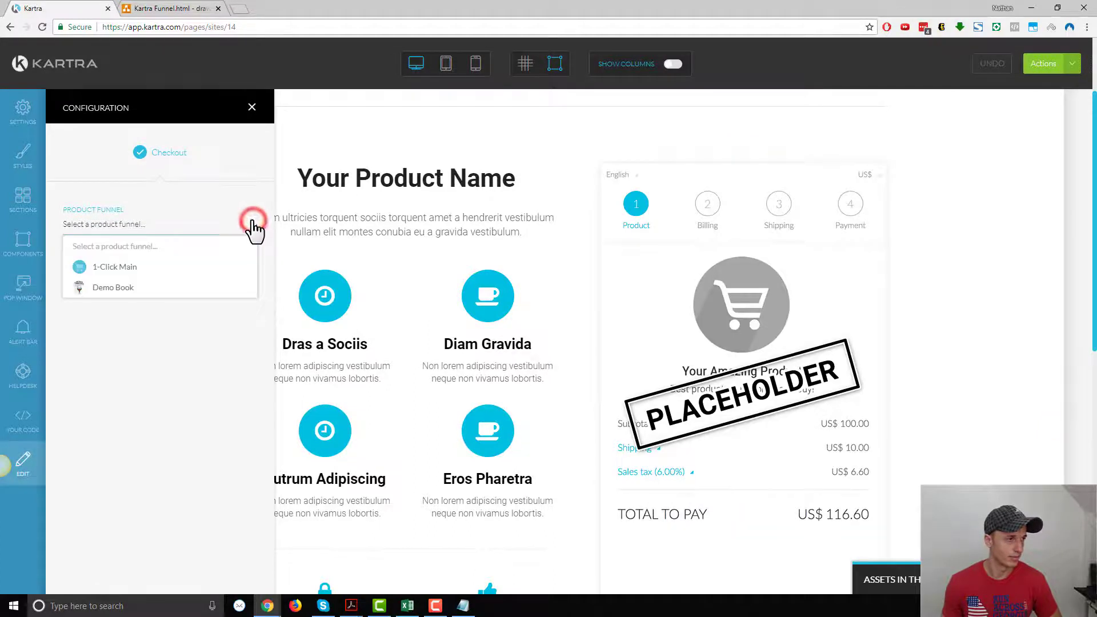
left_click(102, 267)
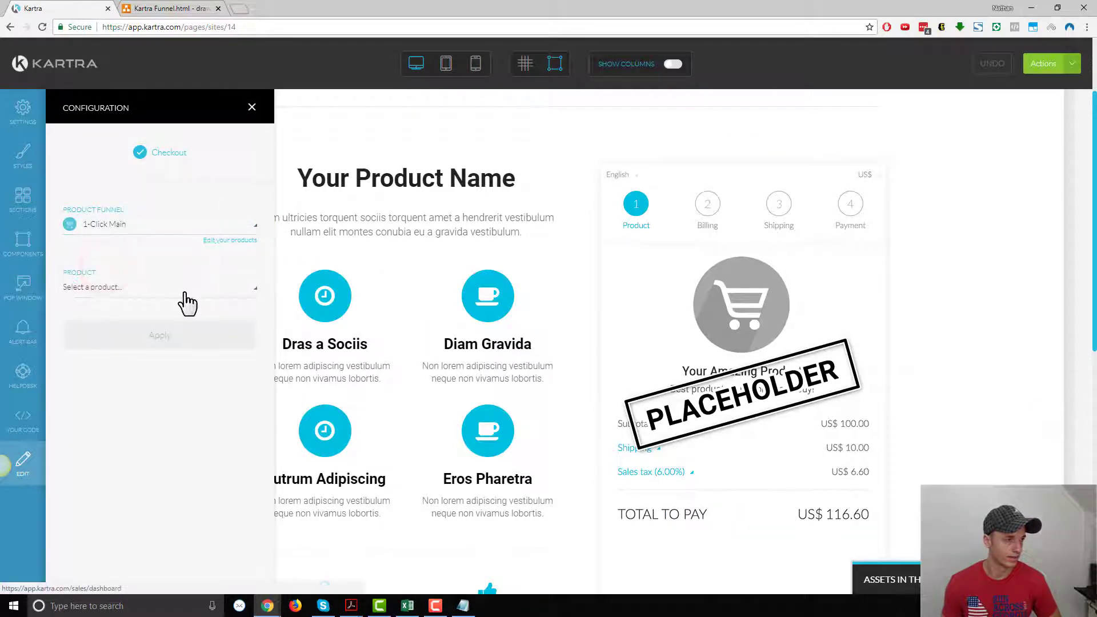
left_click(184, 290)
left_click(95, 325)
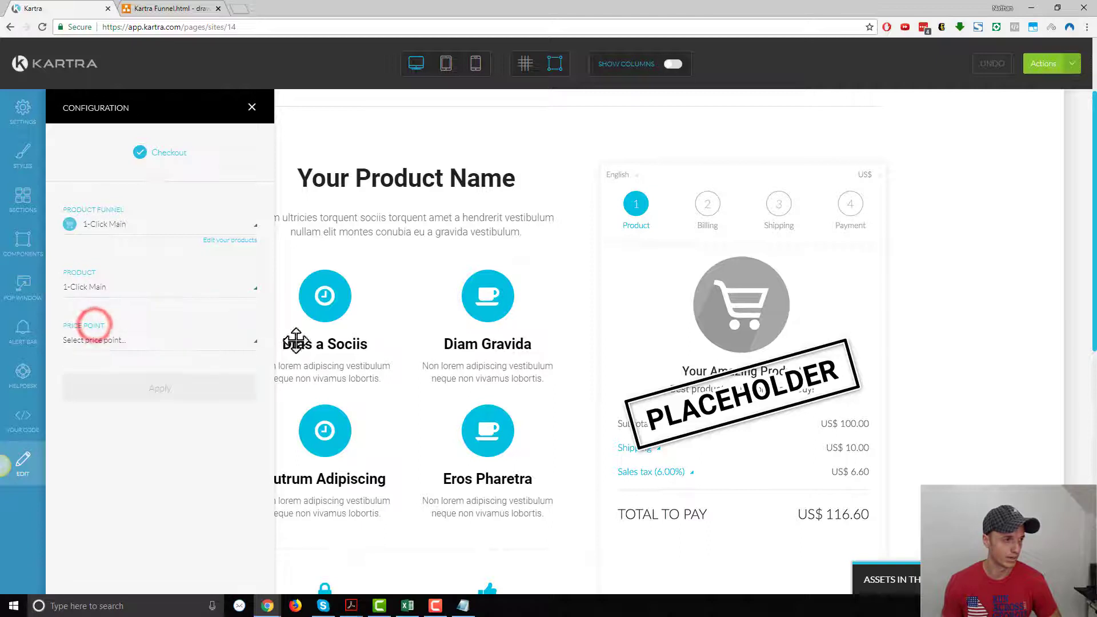
left_click(244, 344)
left_click(135, 384)
left_click(121, 392)
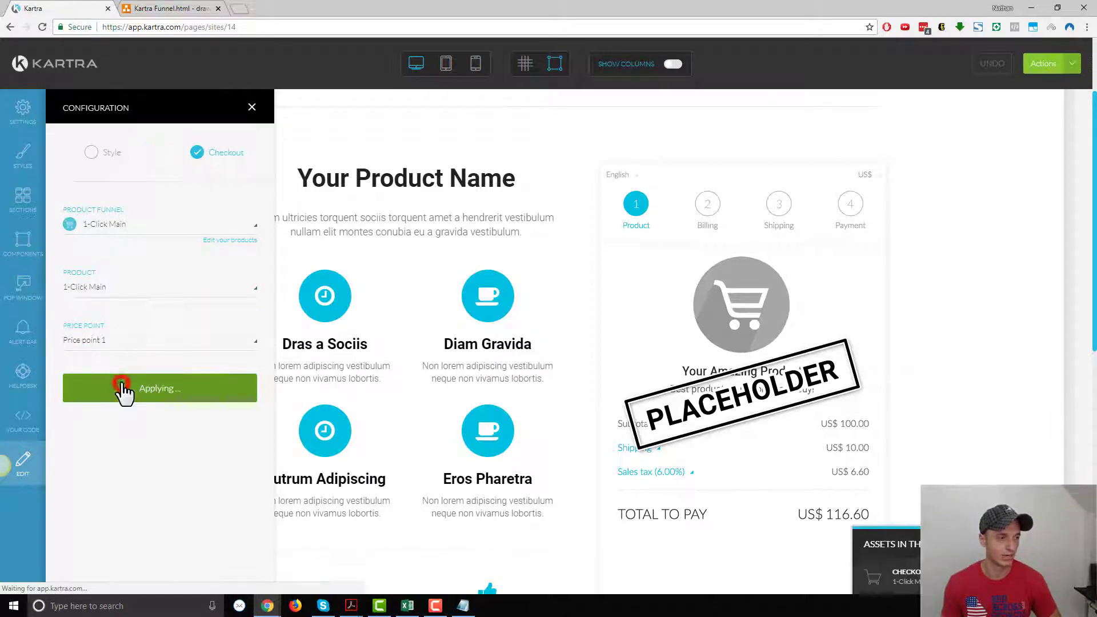
left_click(252, 107)
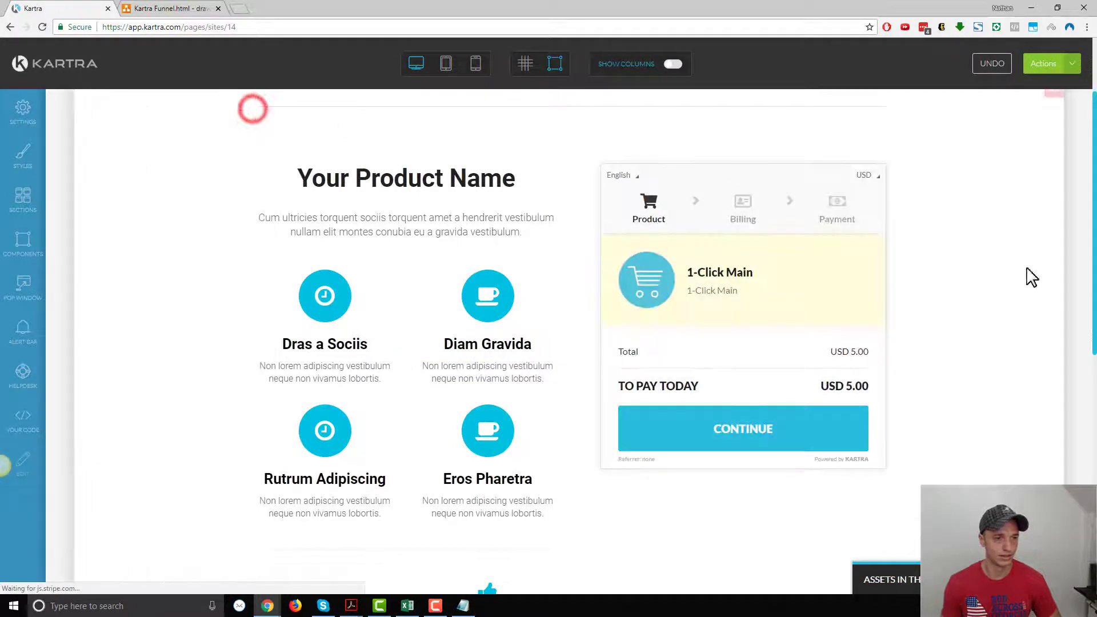
Publish the Order Form page live and head back toward the dashboard
left_click(1075, 62)
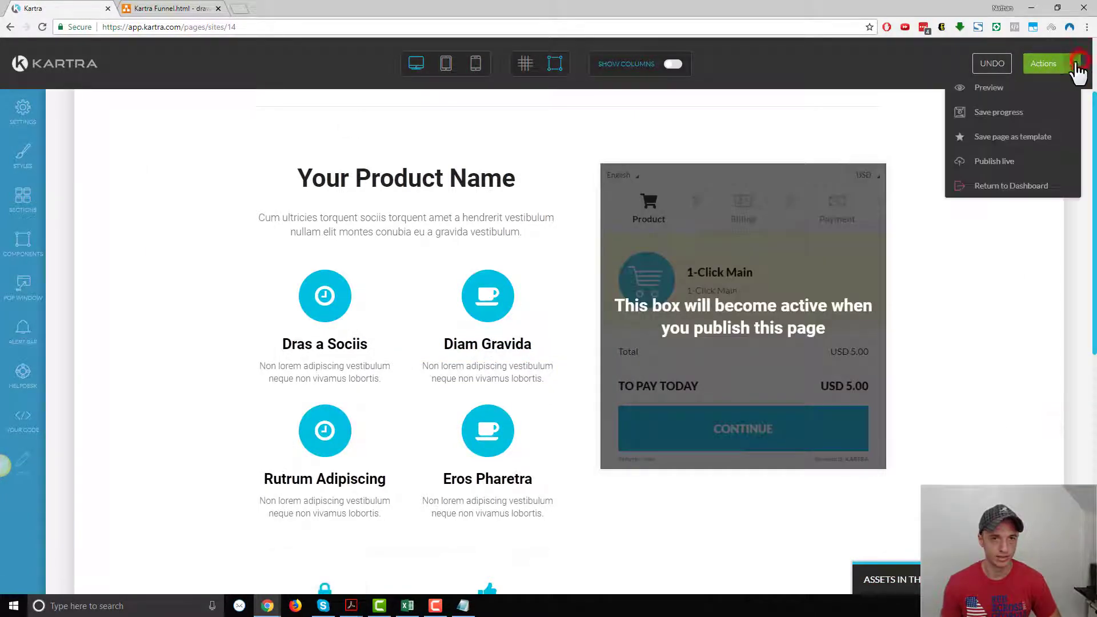
left_click(1002, 162)
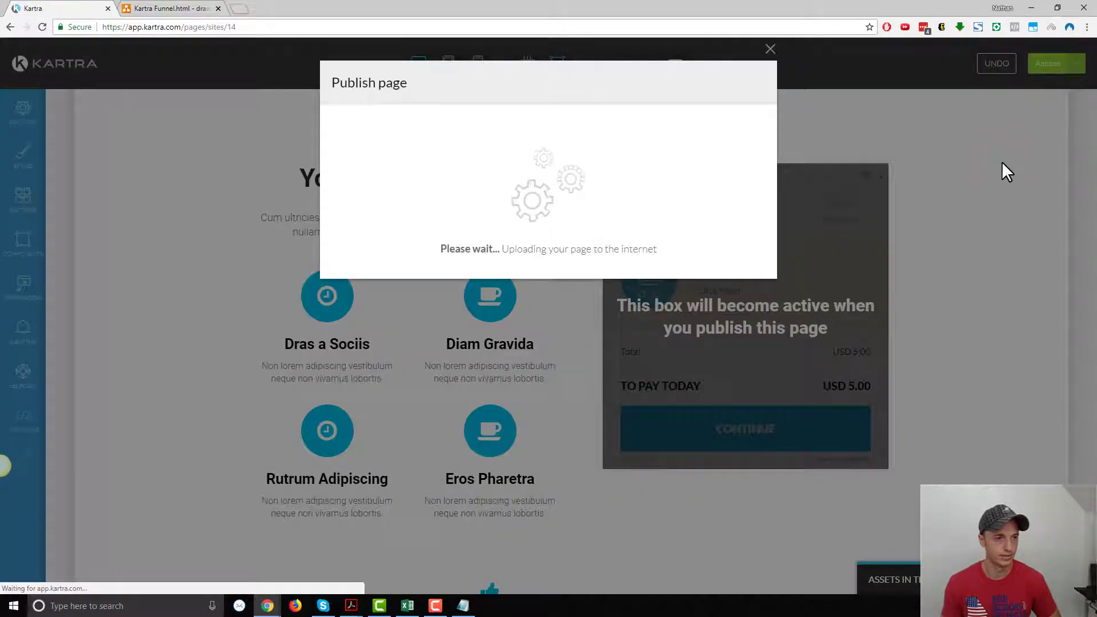
left_click(747, 85)
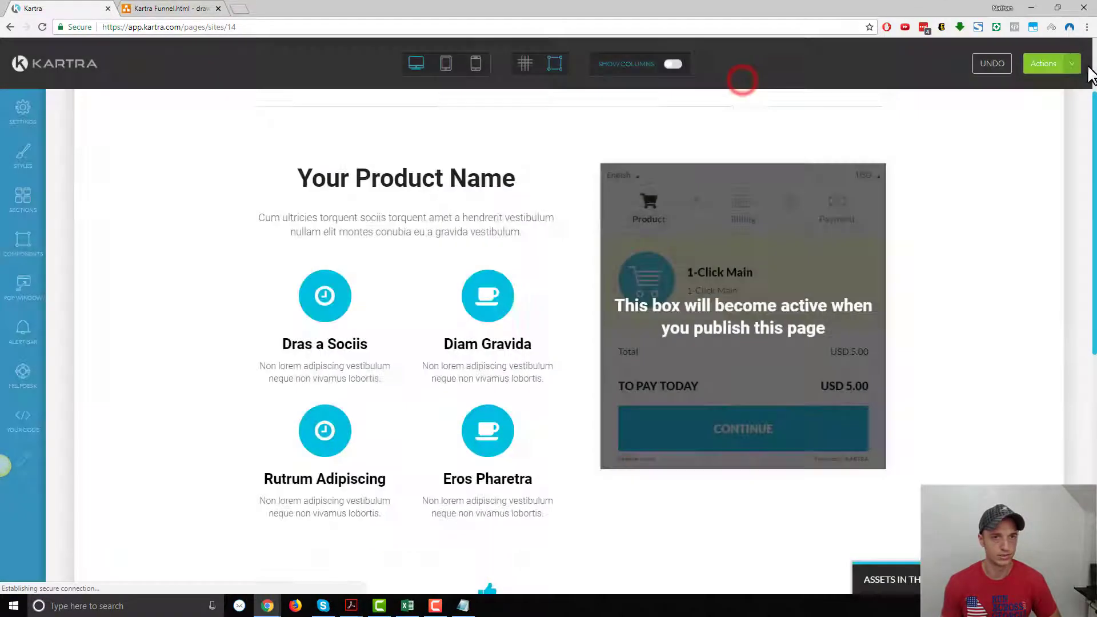
left_click(1075, 62)
left_click(1010, 188)
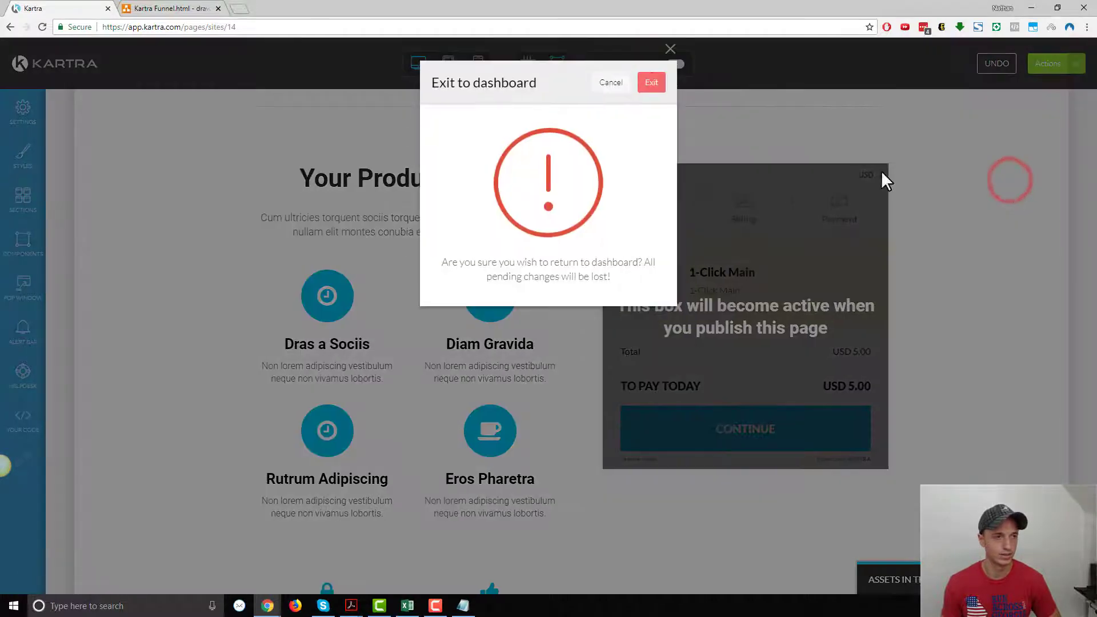
Exit to the dashboard and open the OTO page, showing its $99.99 upsell offer, in the builder
left_click(651, 84)
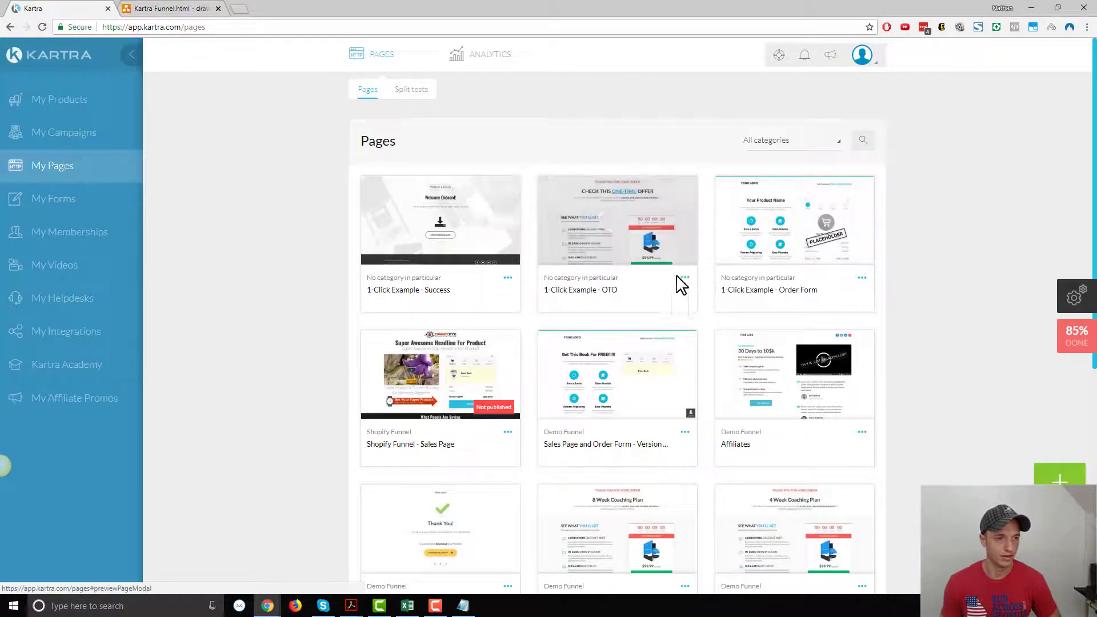
left_click(685, 278)
left_click(741, 290)
left_click(719, 86)
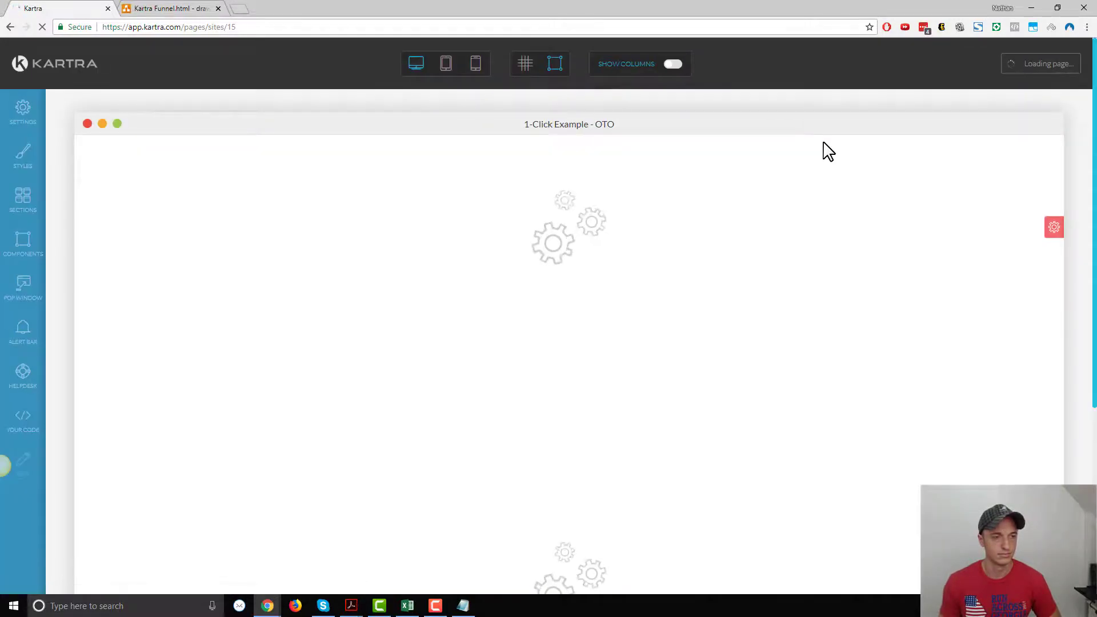
scroll(840, 183, "down", 3)
scroll(845, 192, "down", 2)
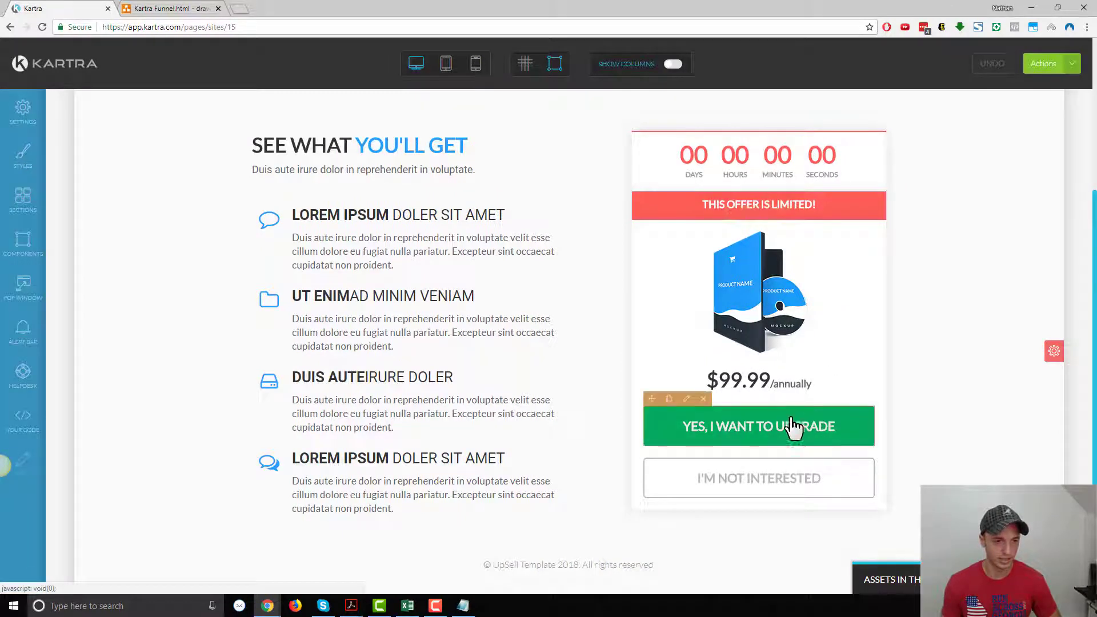
Make the upgrade button pop the default Kartra checkout for 1-Click Main, 1-Click OTO, Price point 1
left_click(687, 399)
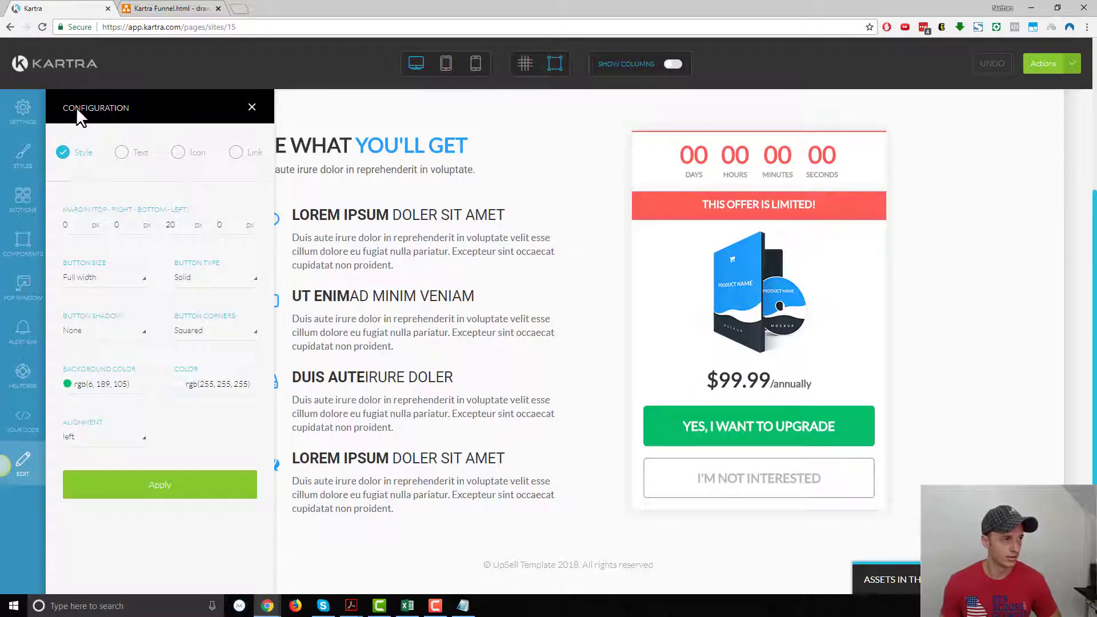
left_click(237, 153)
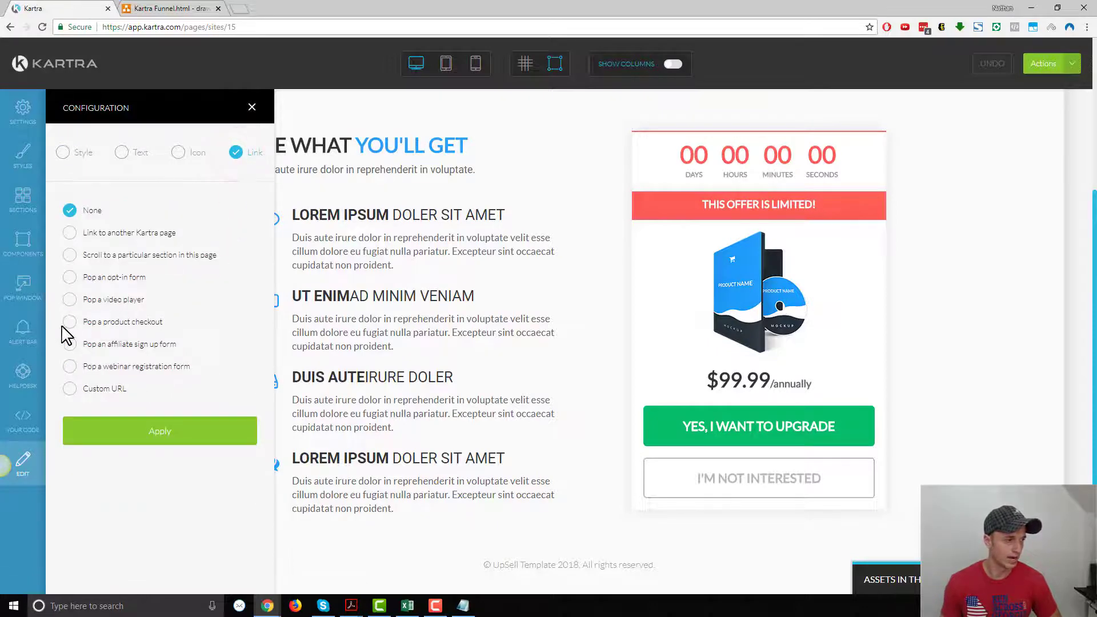
left_click(71, 322)
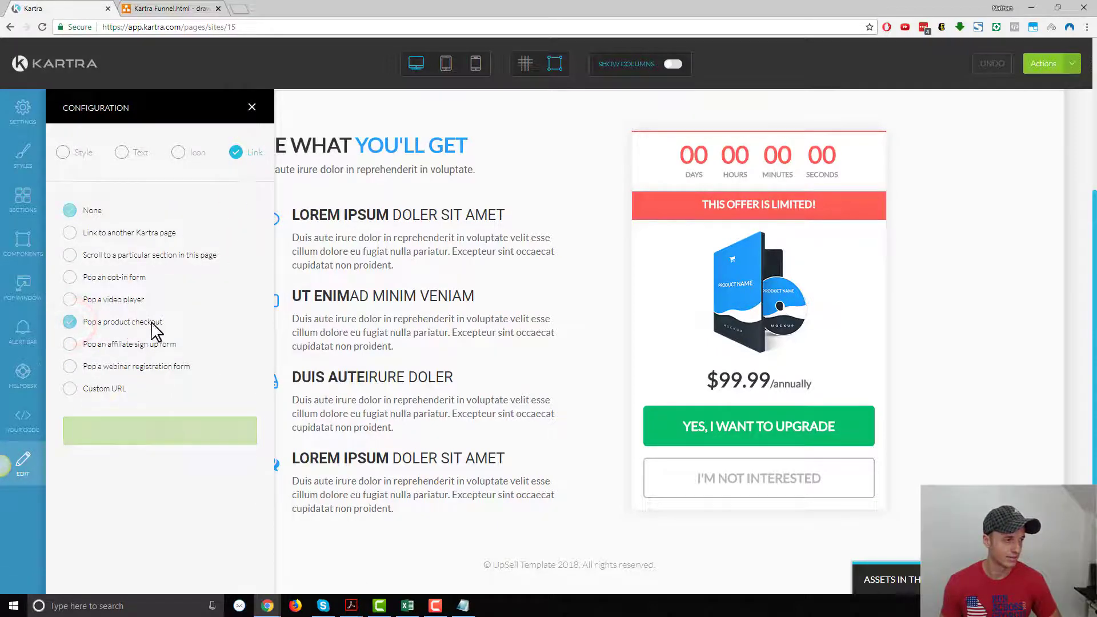
left_click(150, 454)
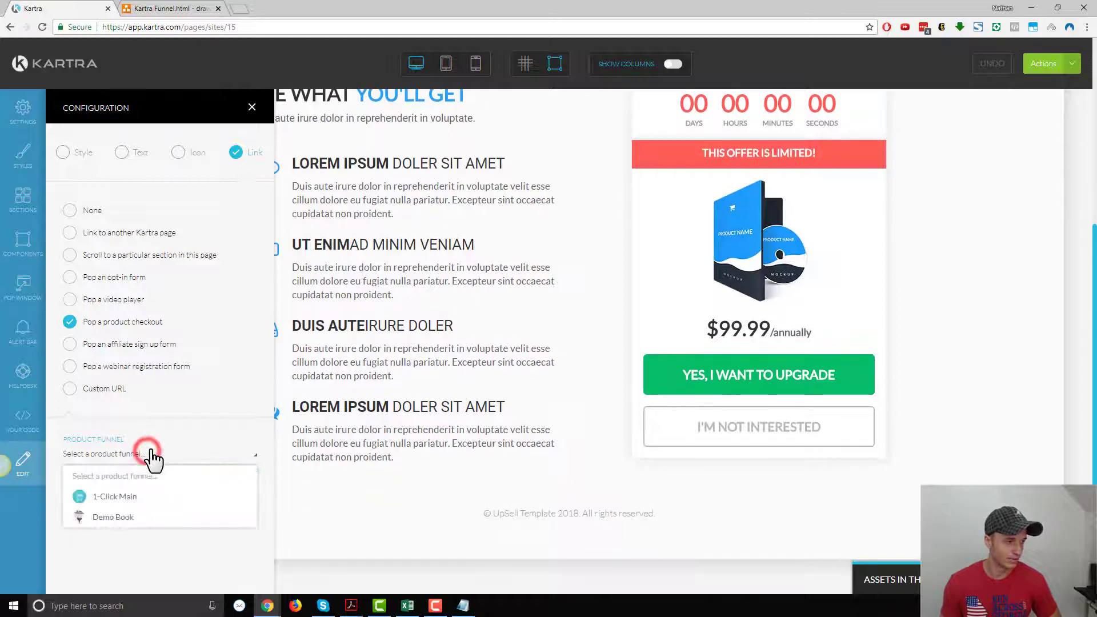
left_click(137, 497)
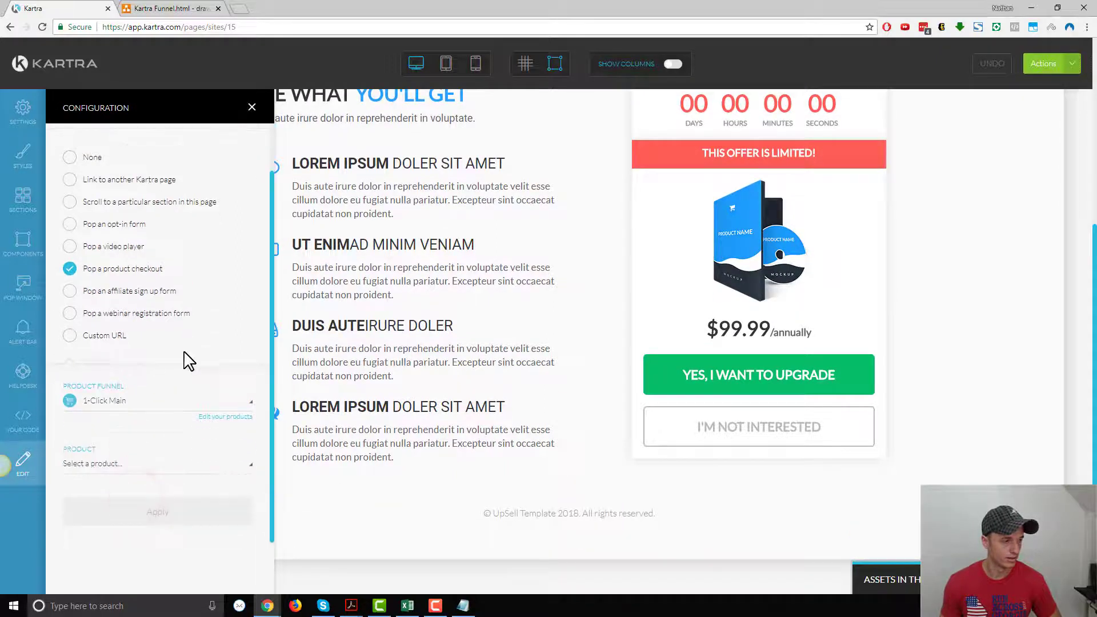
left_click(209, 468)
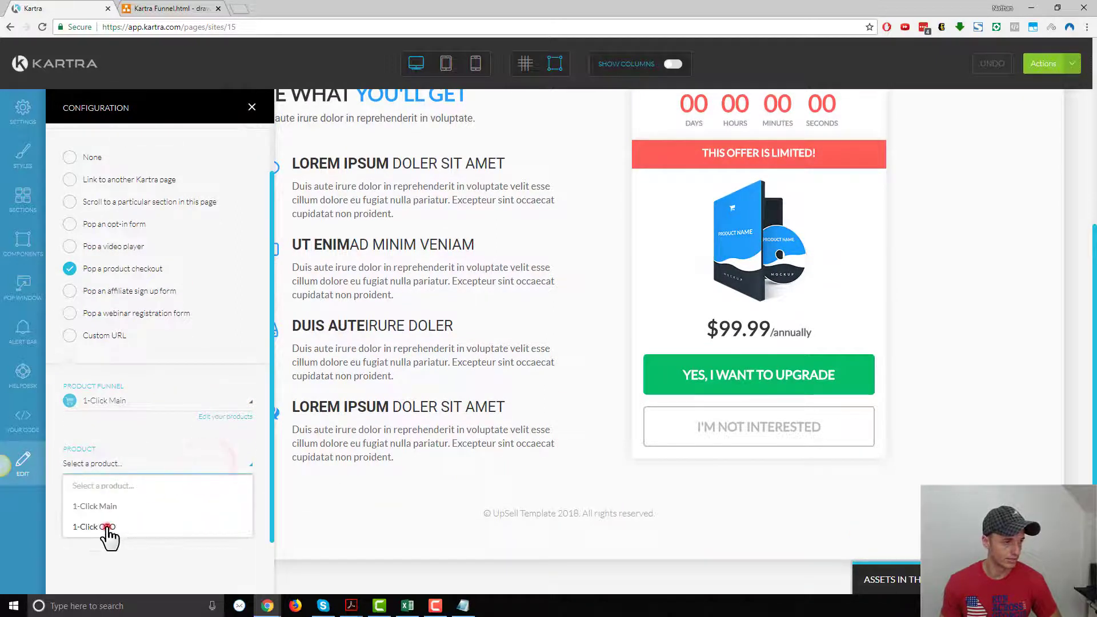
left_click(109, 526)
left_click(189, 462)
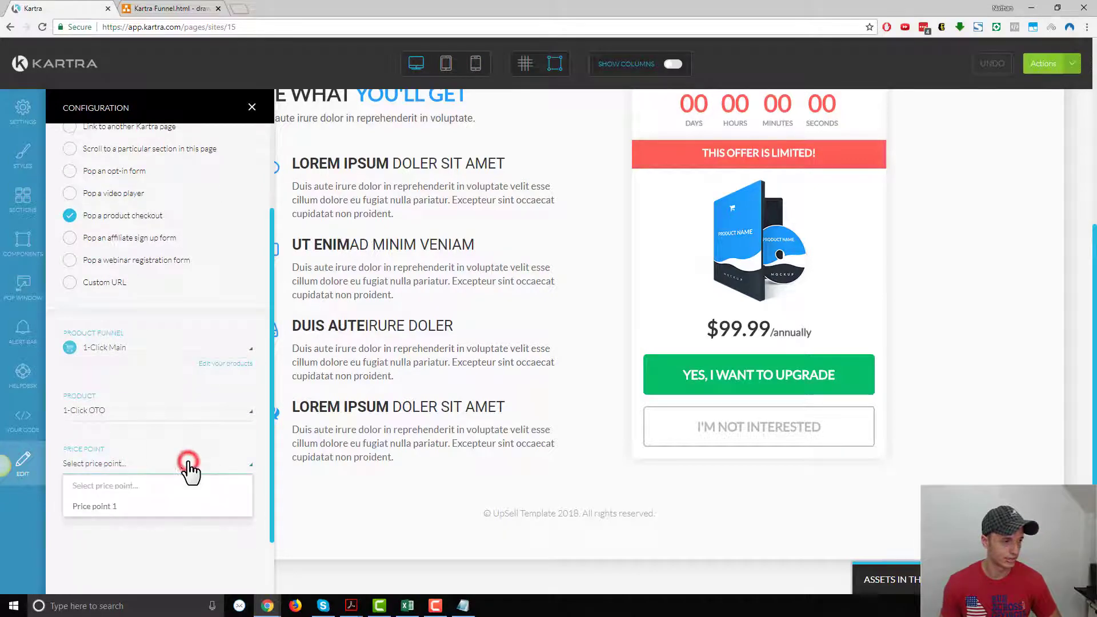
left_click(156, 512)
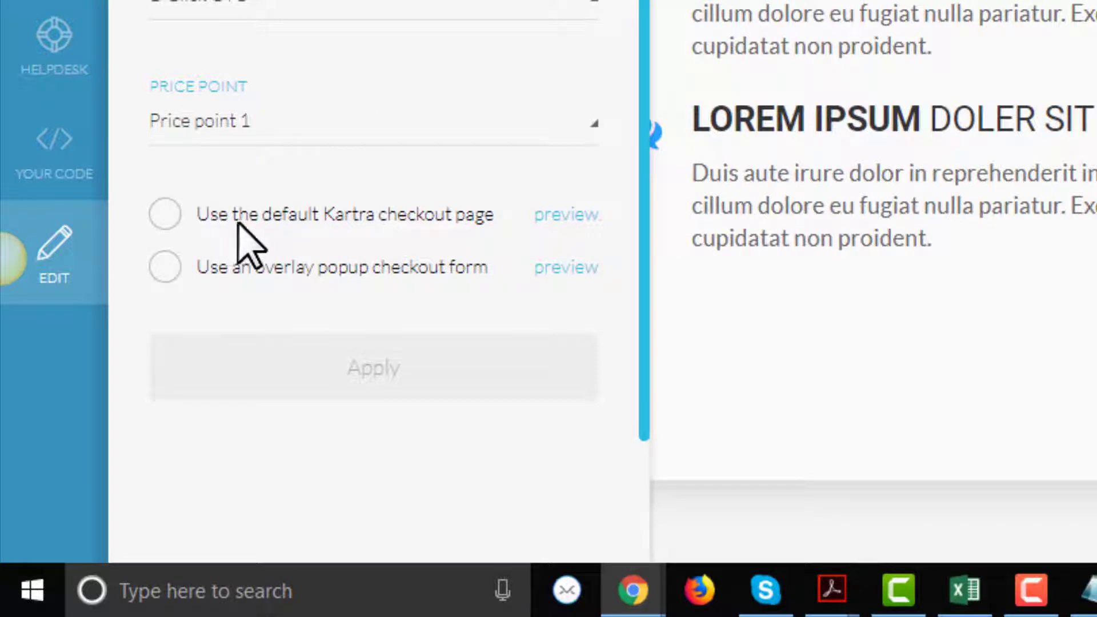
left_click(171, 214)
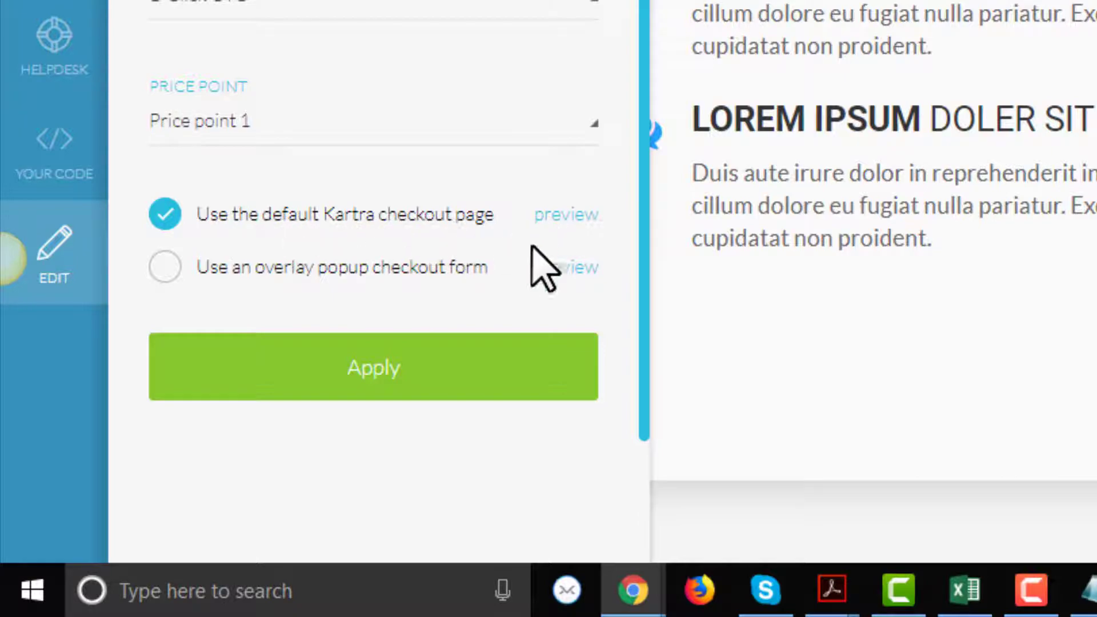
left_click(454, 365)
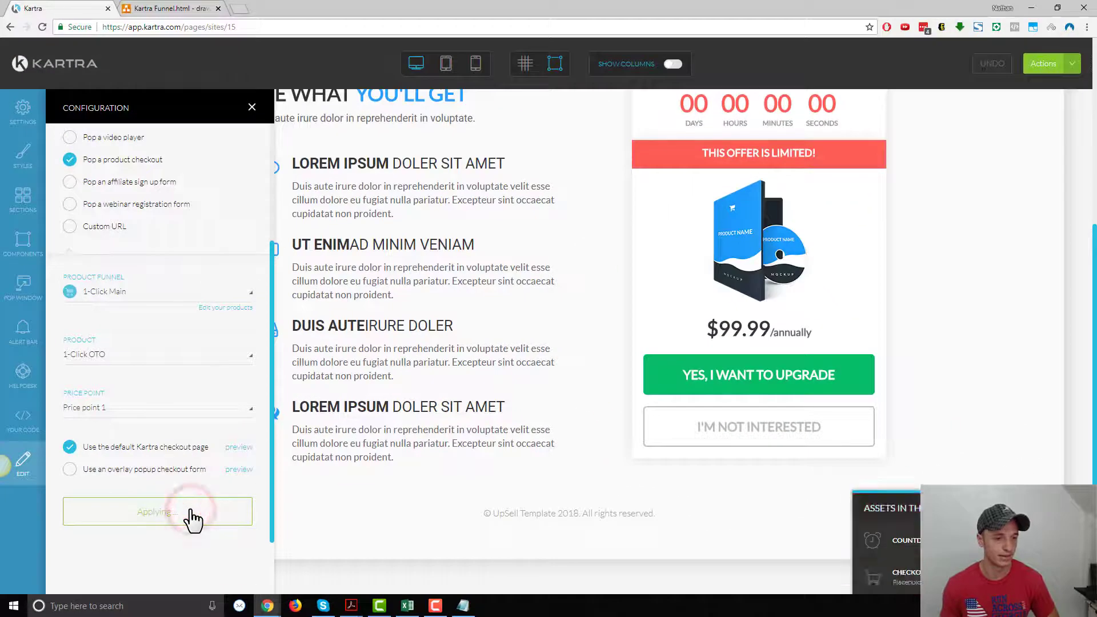
Link the I'M NOT INTERESTED button to the 1-Click Example - Success page, no category
left_click(252, 107)
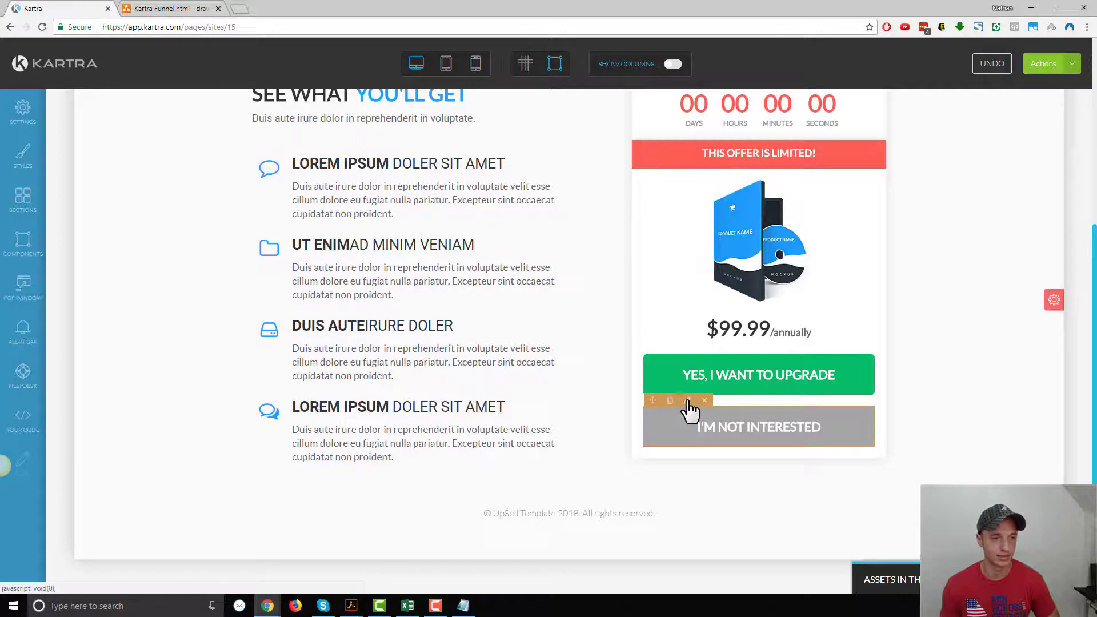
left_click(689, 402)
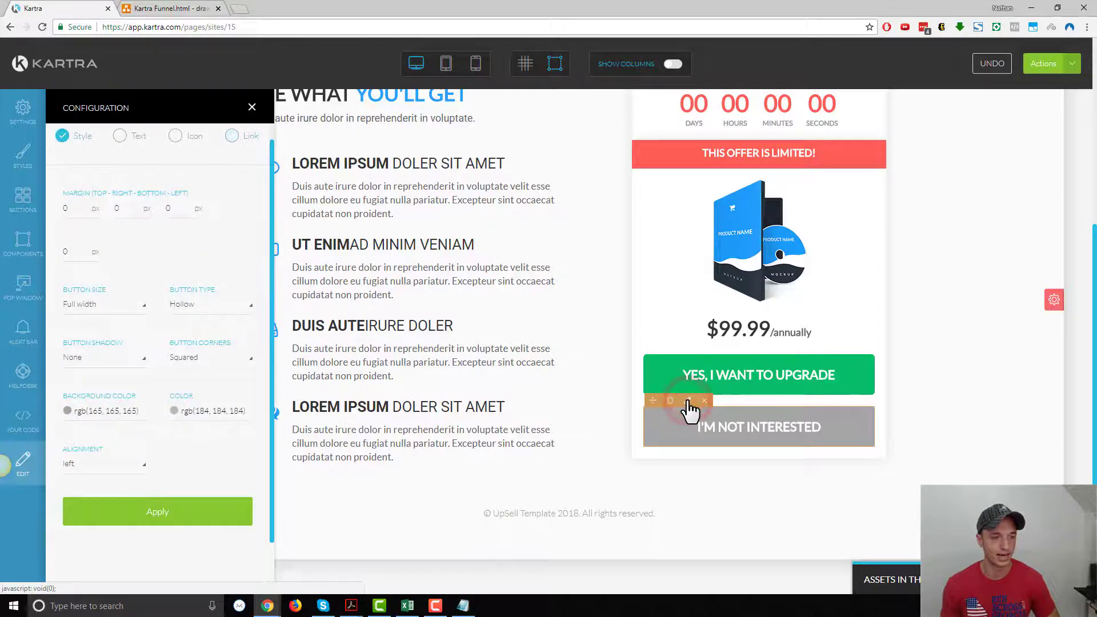
left_click(233, 152)
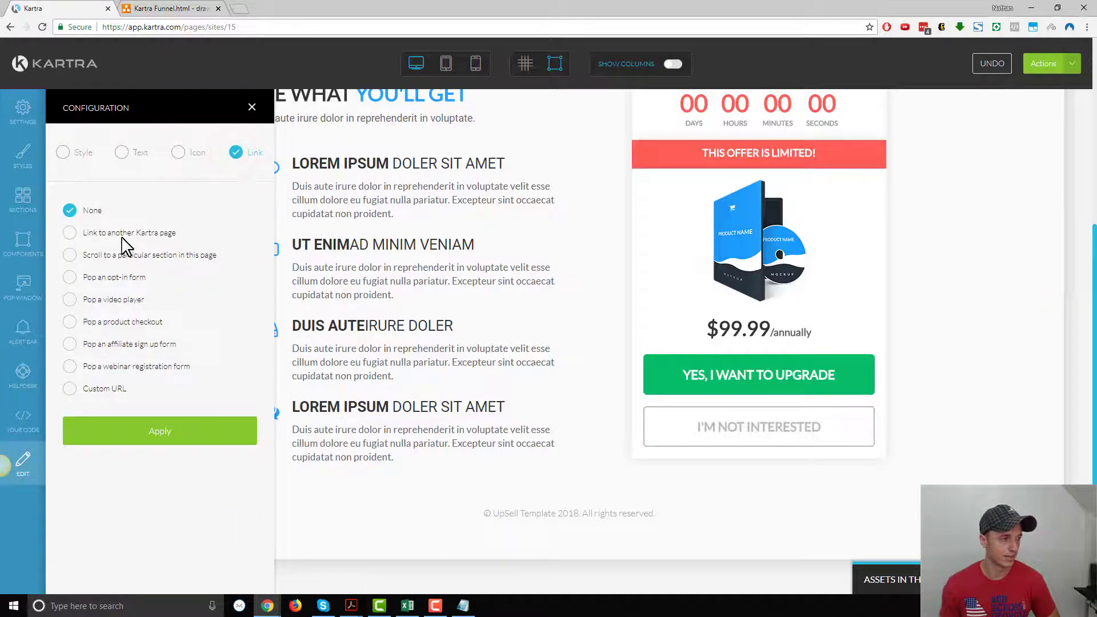
left_click(120, 233)
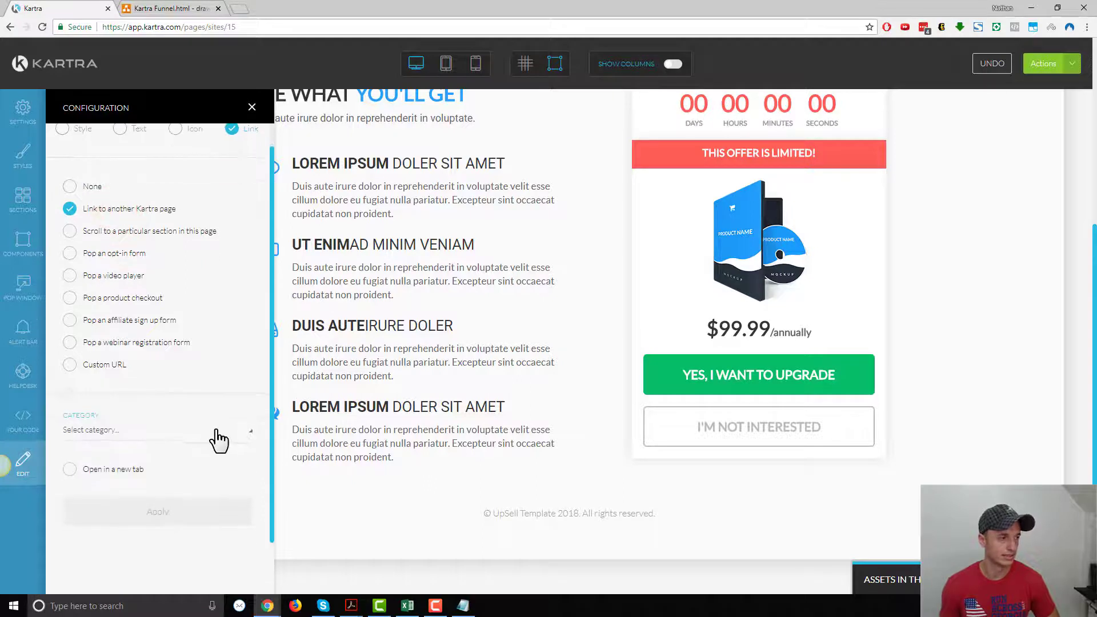
left_click(212, 430)
left_click(135, 473)
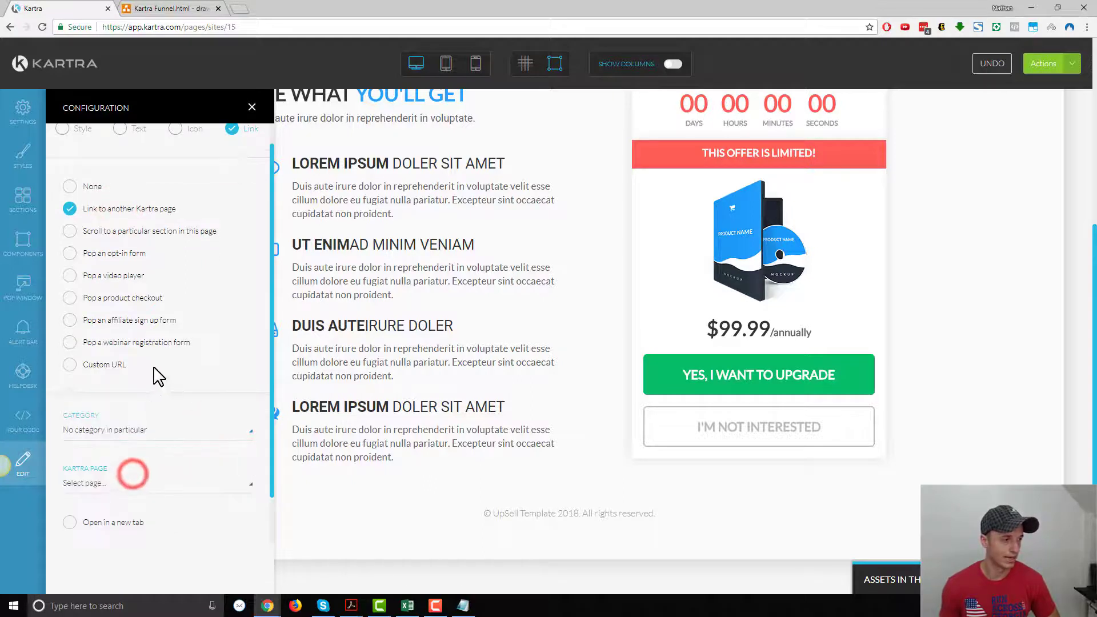
left_click(196, 489)
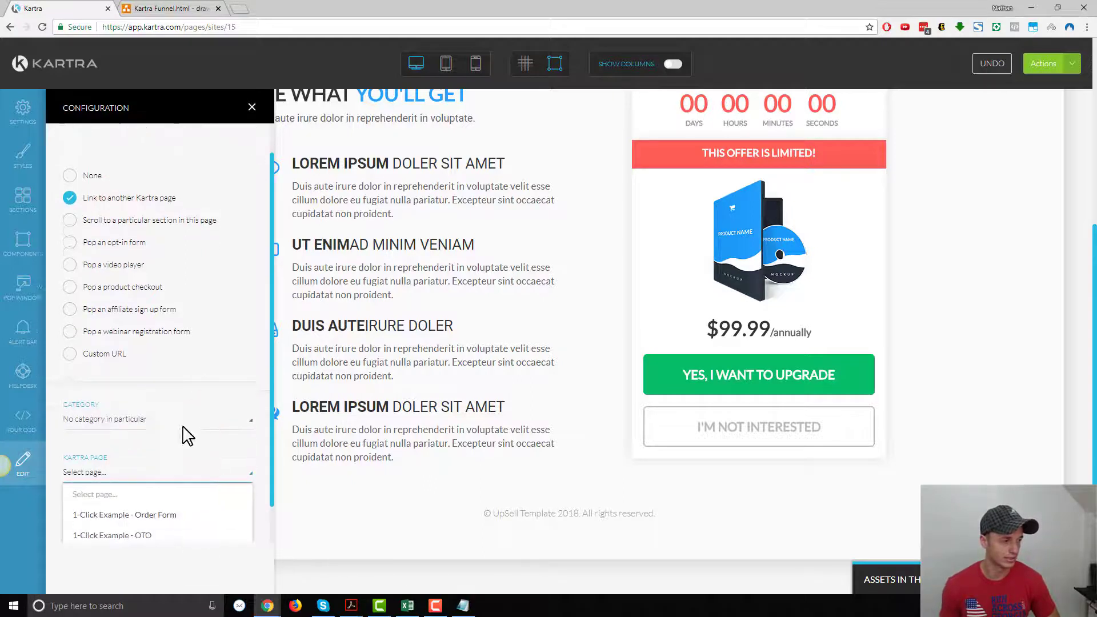
scroll(166, 525, "down", 1)
left_click(163, 521)
Check the OTO and Order Success steps in the funnel diagram, then return to the editor
left_click(168, 8)
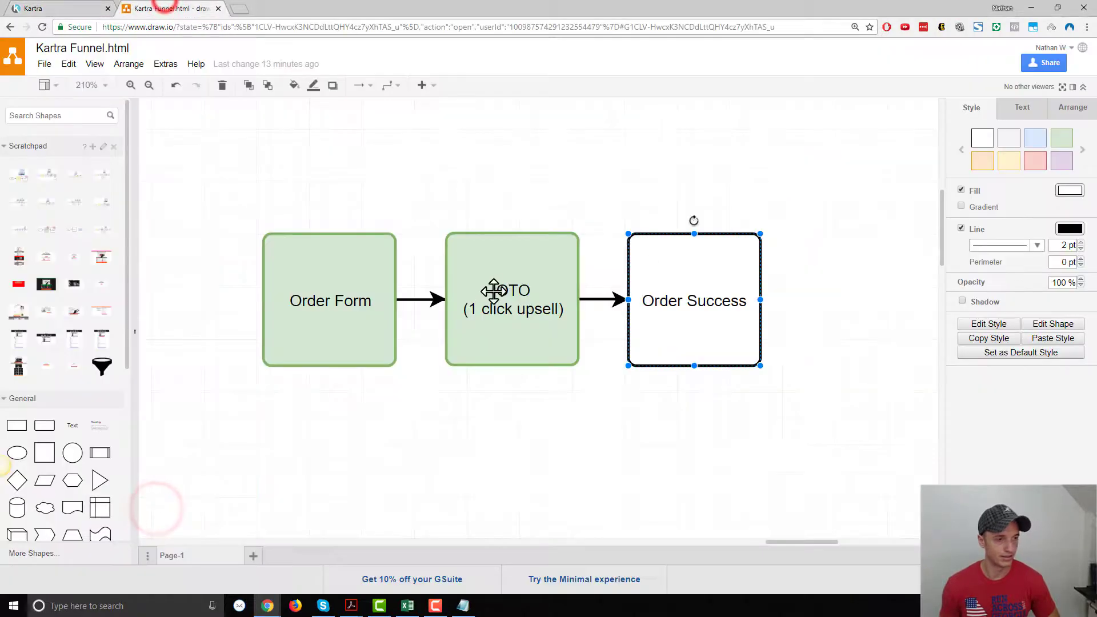
left_click(534, 301)
left_click(649, 311)
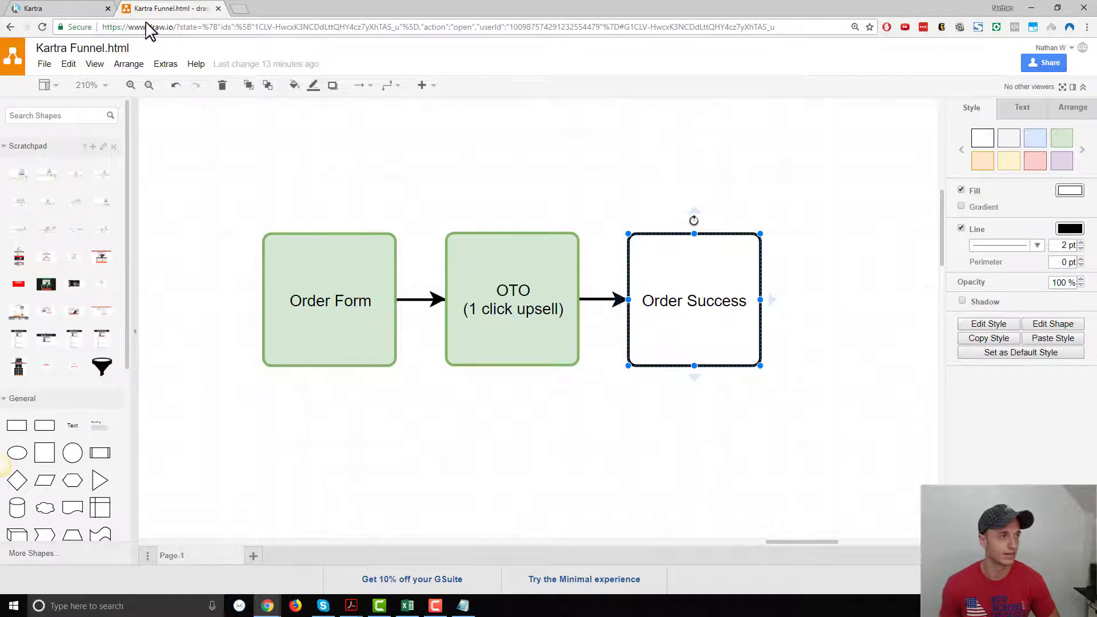
left_click(73, 8)
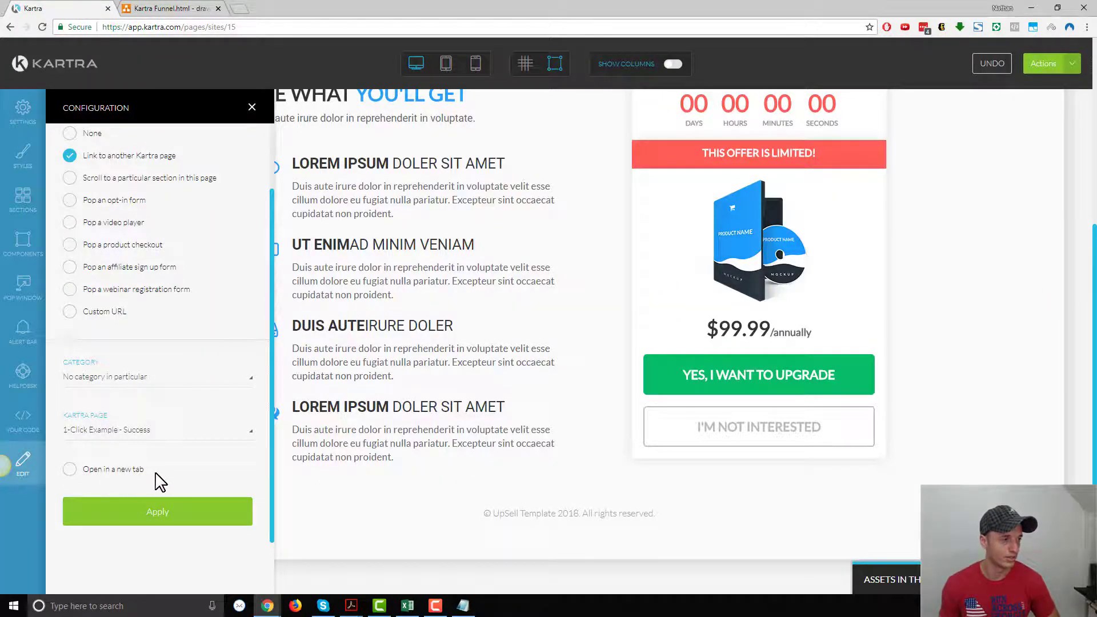
Apply the success-page link and publish the OTO page live
left_click(167, 517)
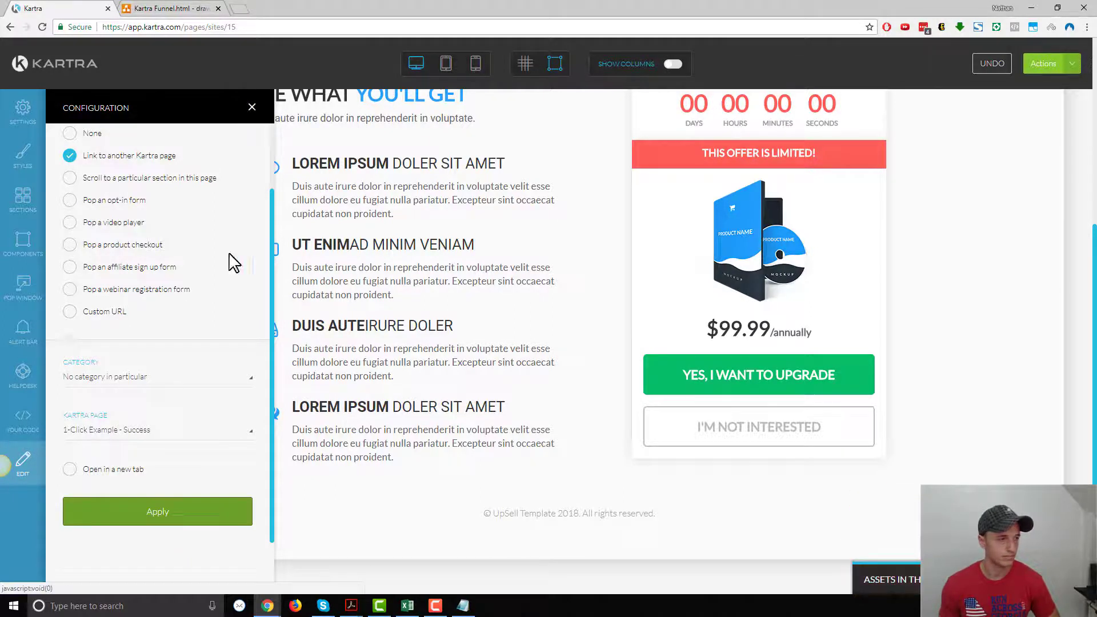
left_click(252, 107)
left_click(1073, 63)
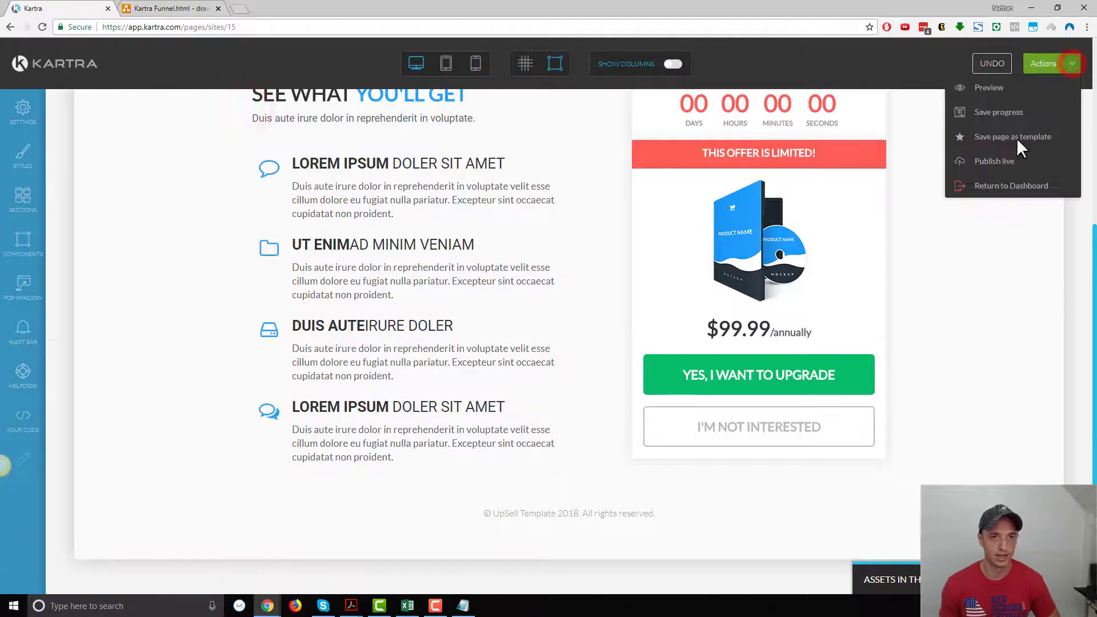
left_click(1000, 163)
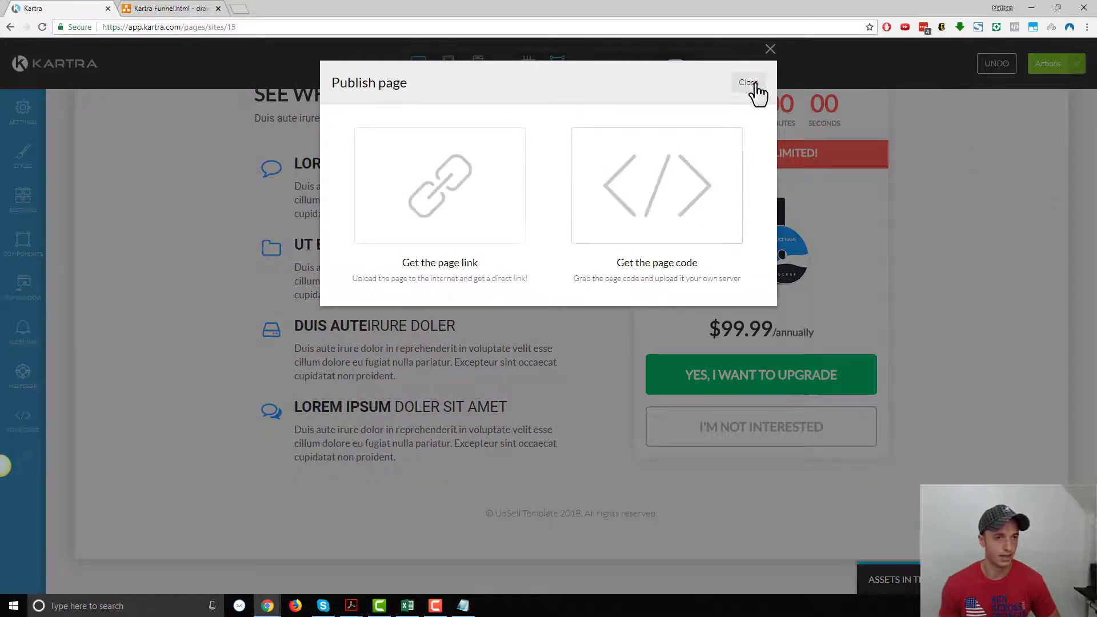
left_click(755, 84)
Leave the page editor and return to the Kartra dashboard
left_click(1072, 63)
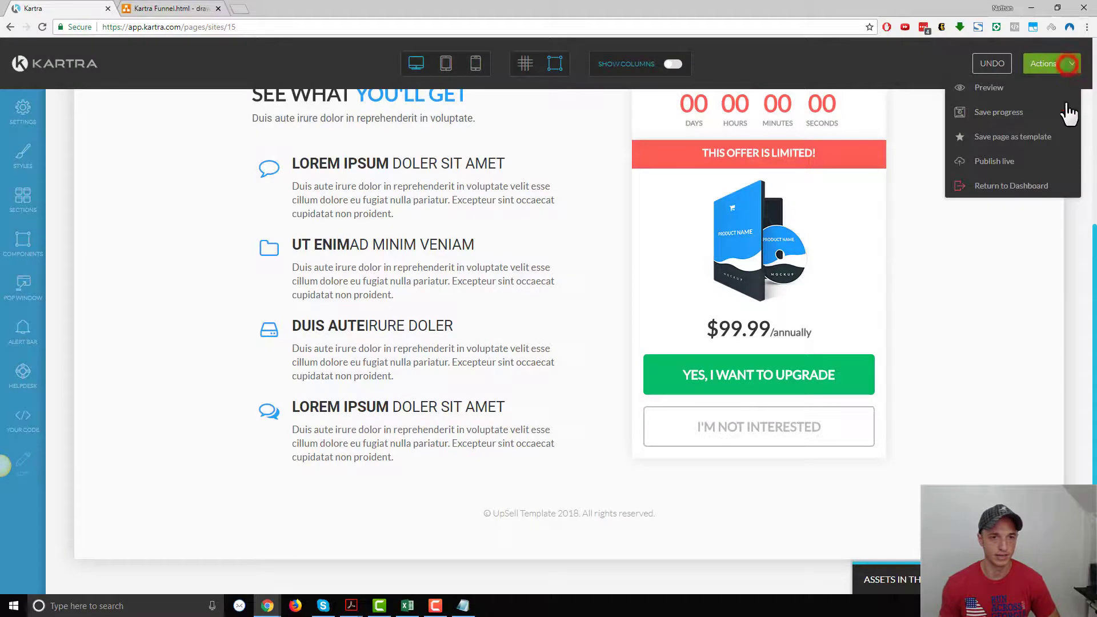
left_click(1009, 187)
left_click(655, 83)
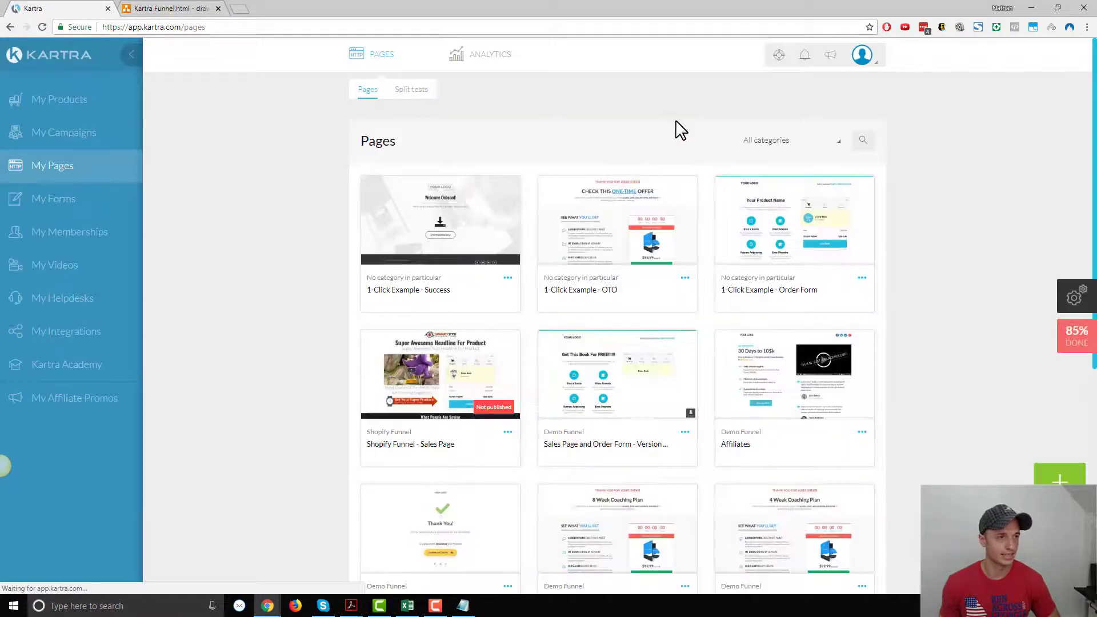
Put 1-Click Main and 1-Click OTO into test mode and open a Chrome incognito window
left_click(81, 98)
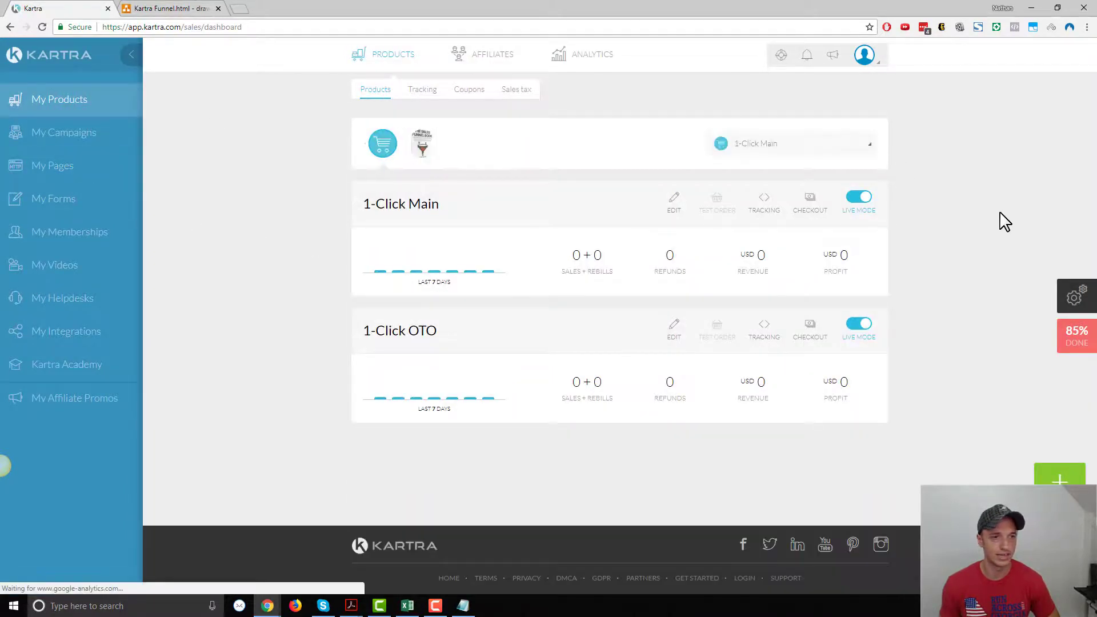
left_click(861, 198)
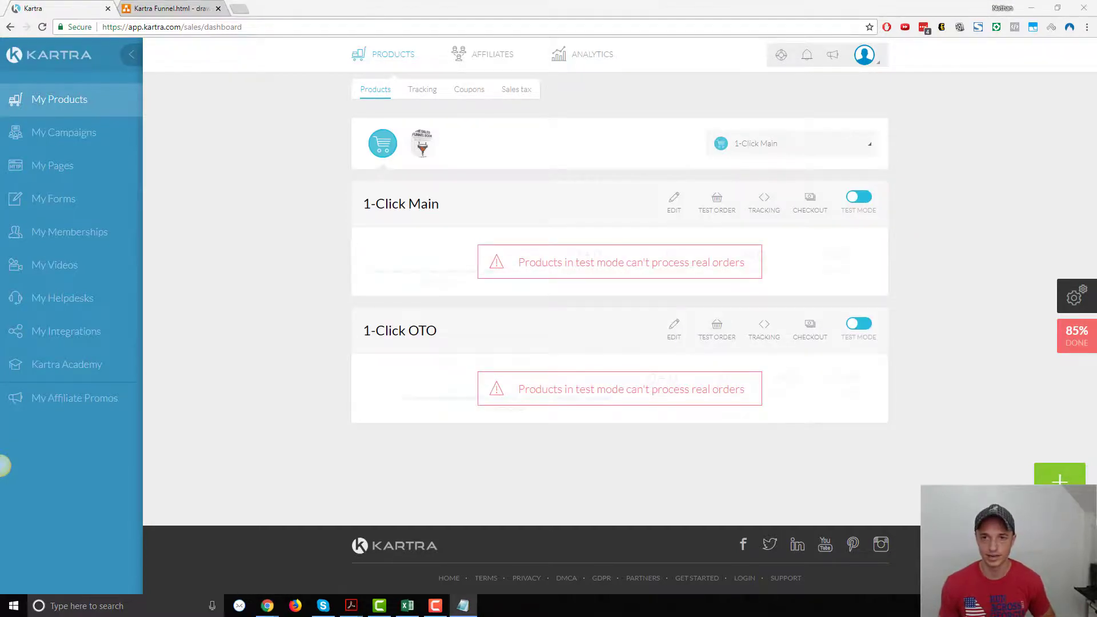
left_click(1087, 26)
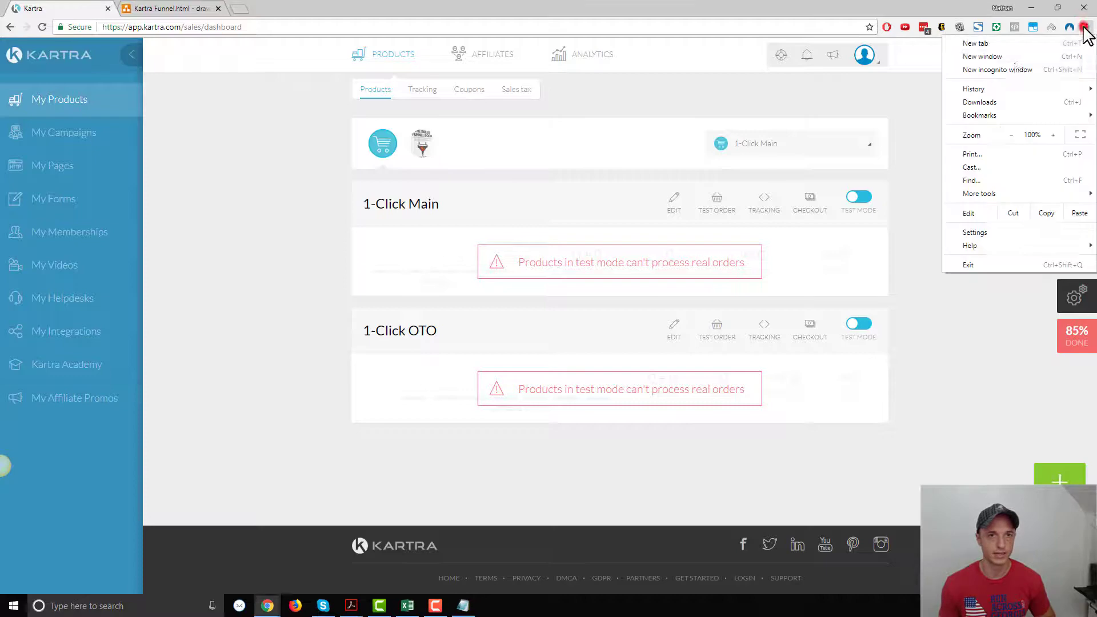
left_click(1020, 69)
Load the order form page in the incognito window and advance to billing
left_click(556, 26)
type("https://n8hanwilliams.kartra.com/page/BAv14")
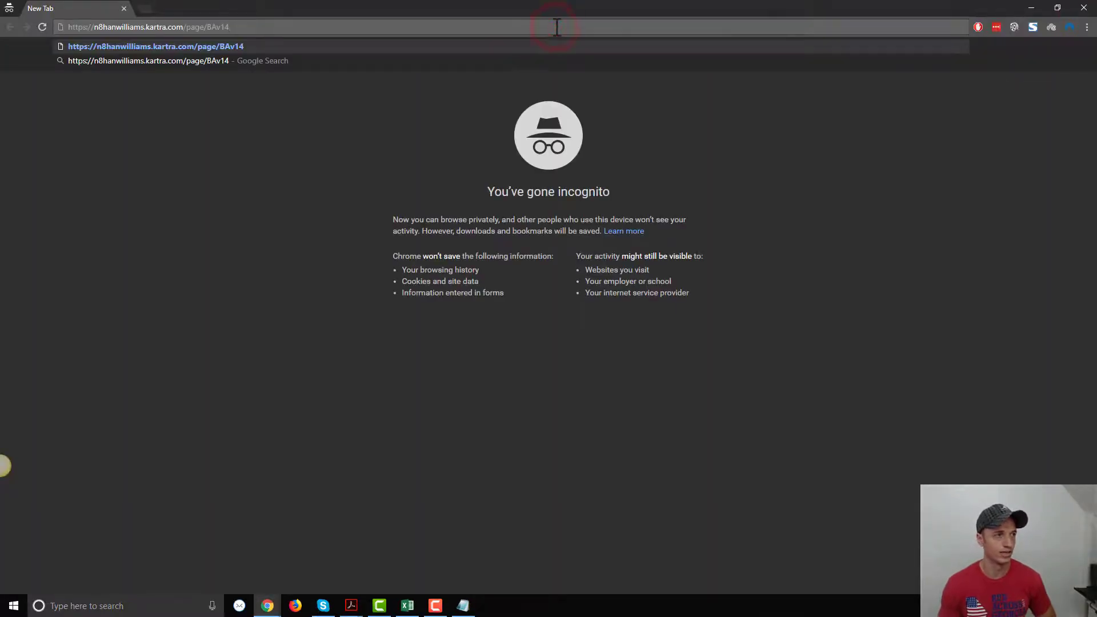
key("Return")
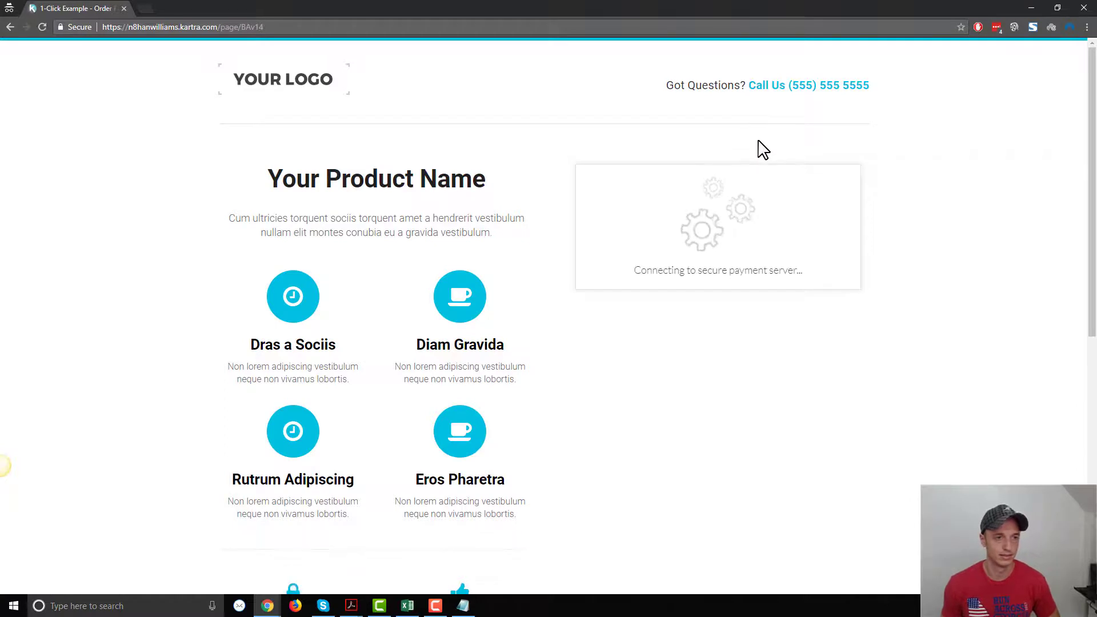
left_click(706, 430)
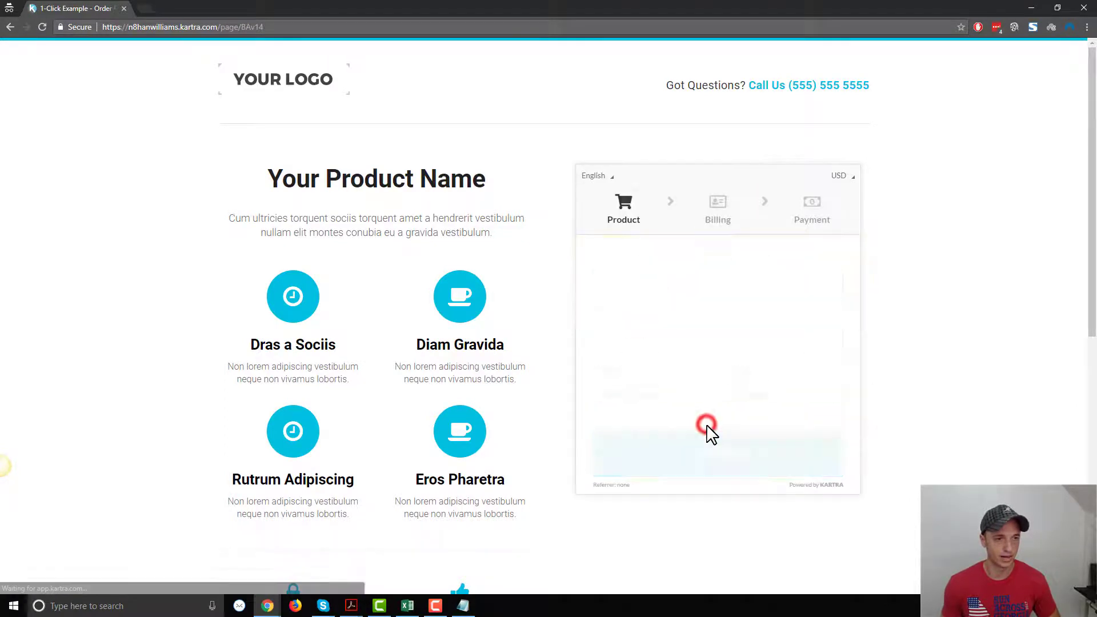
Enter the buyer's first name, last name and email, then continue to payment
left_click(673, 286)
type("Nathan")
key("Tab")
type("Wil")
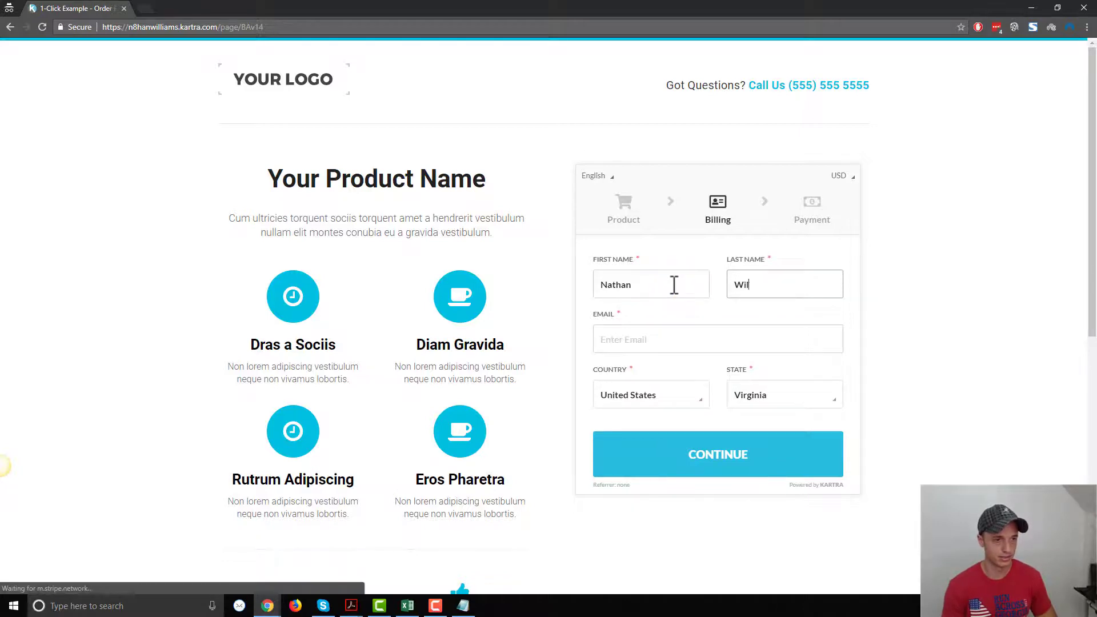
key("Tab")
type("suppor")
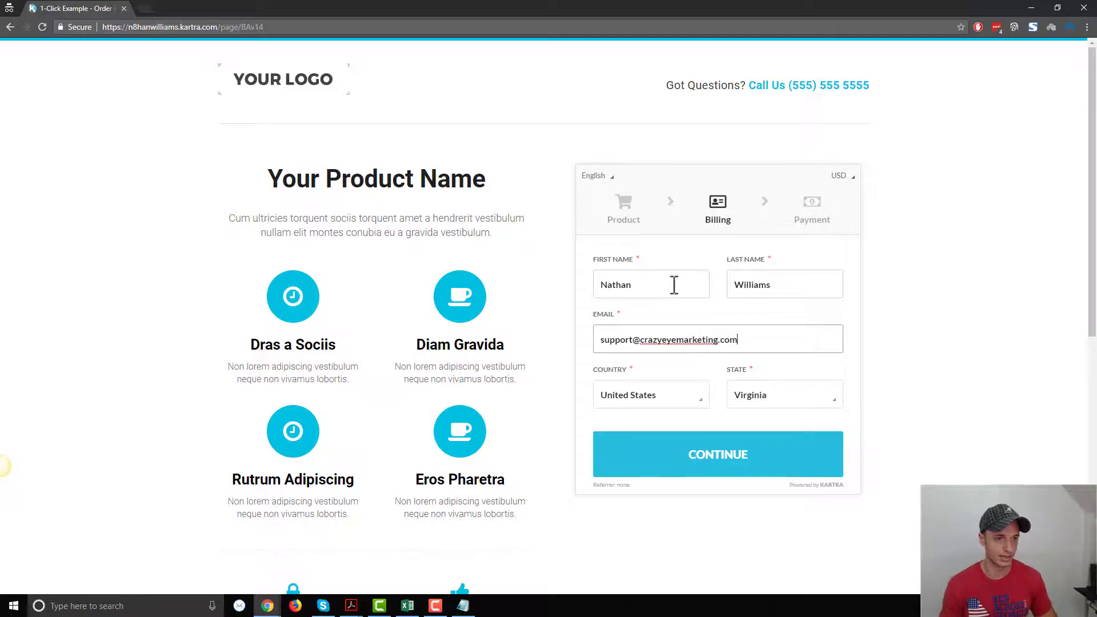
left_click(707, 477)
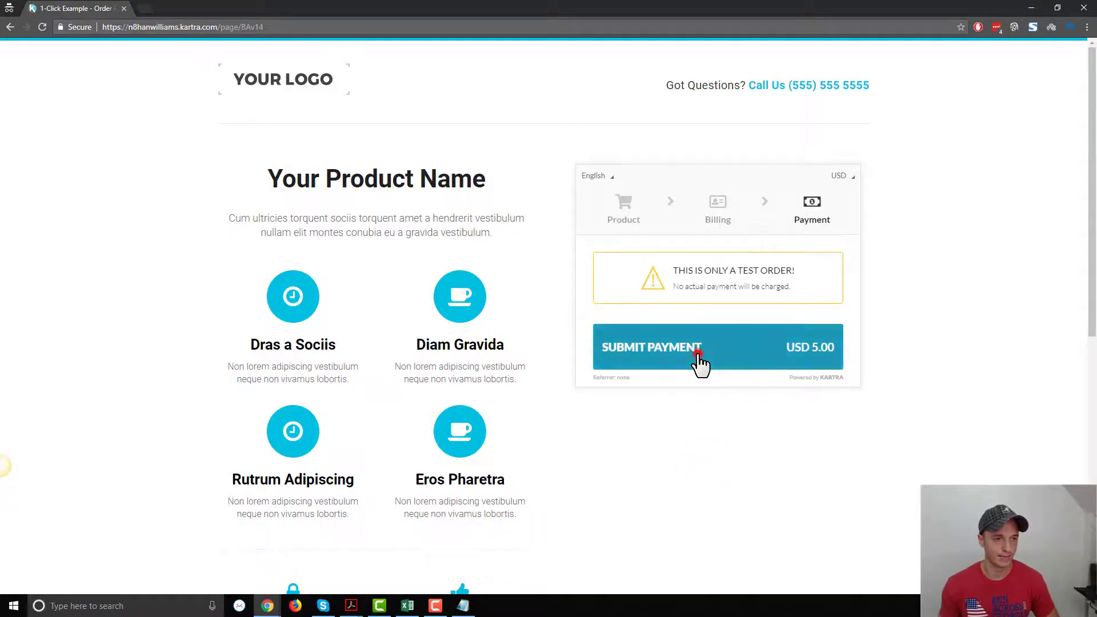
Submit the test payment, decline the OTO, then accept the upgrade offer
left_click(698, 356)
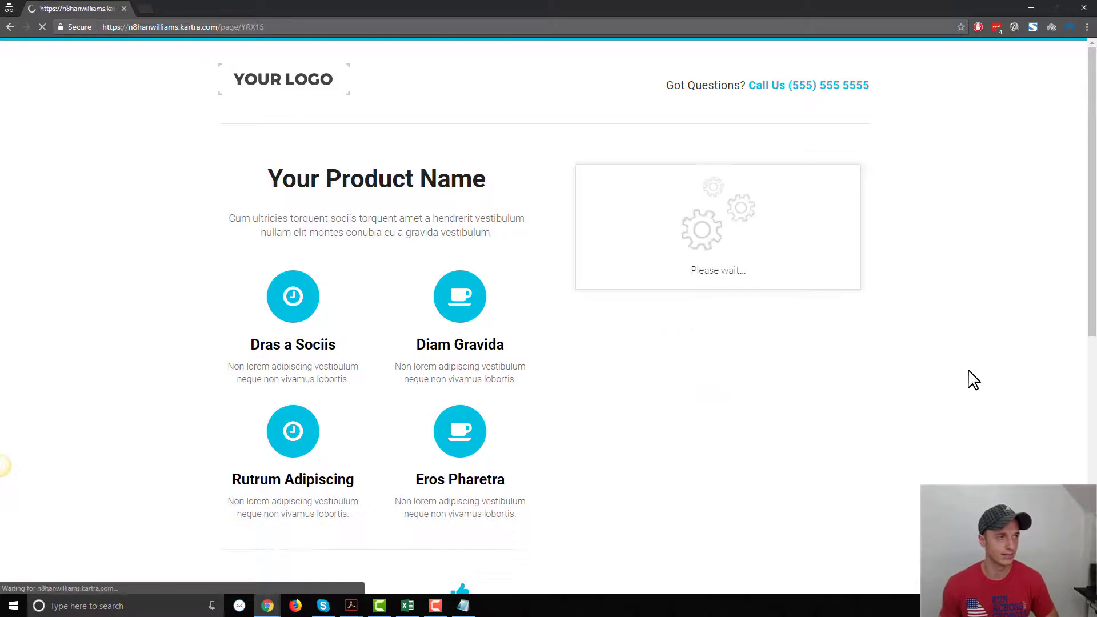
scroll(1031, 384, "down", 3)
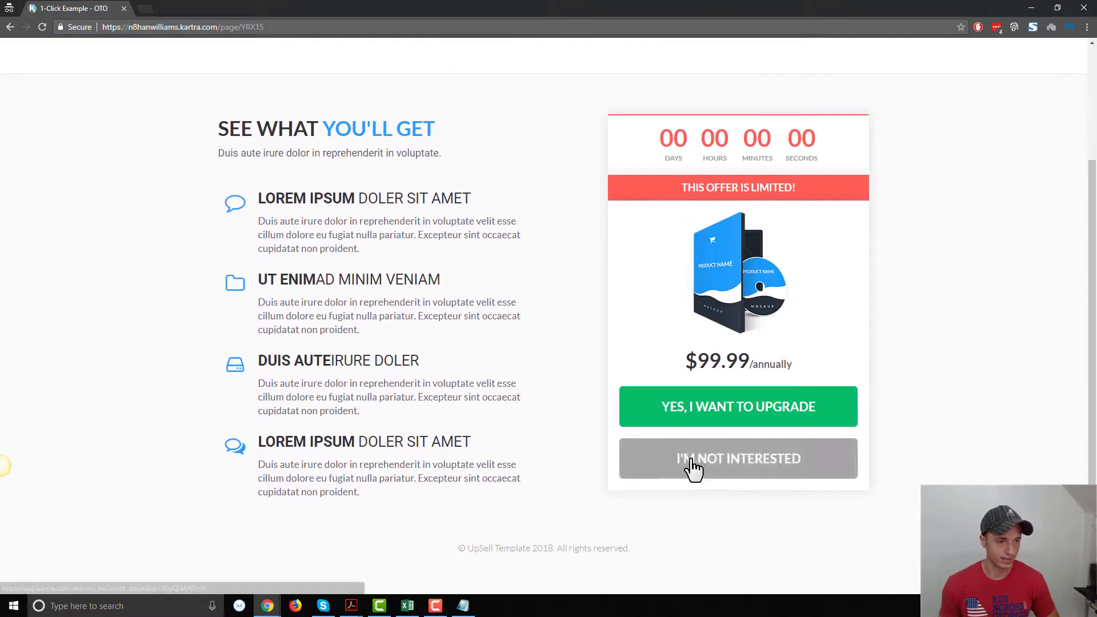
left_click(734, 471)
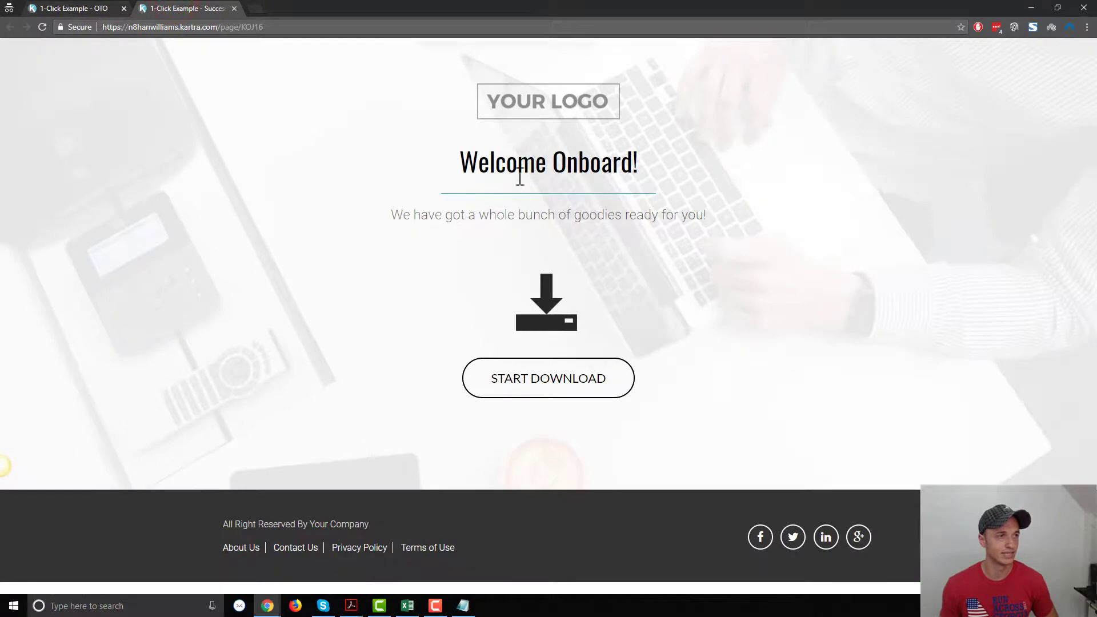
left_click(234, 8)
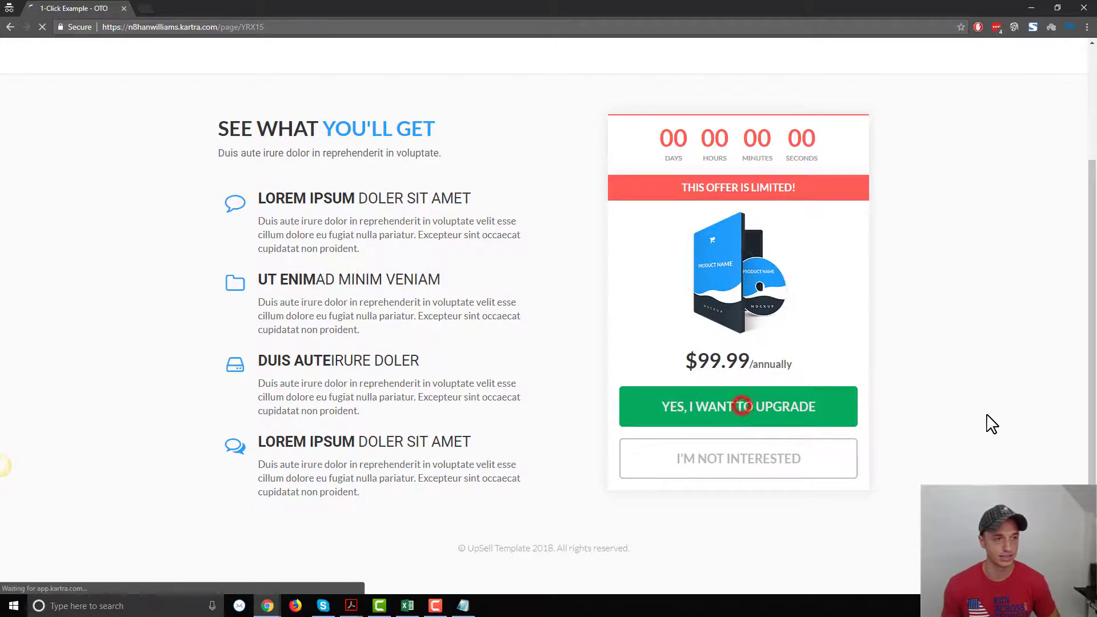
left_click(742, 406)
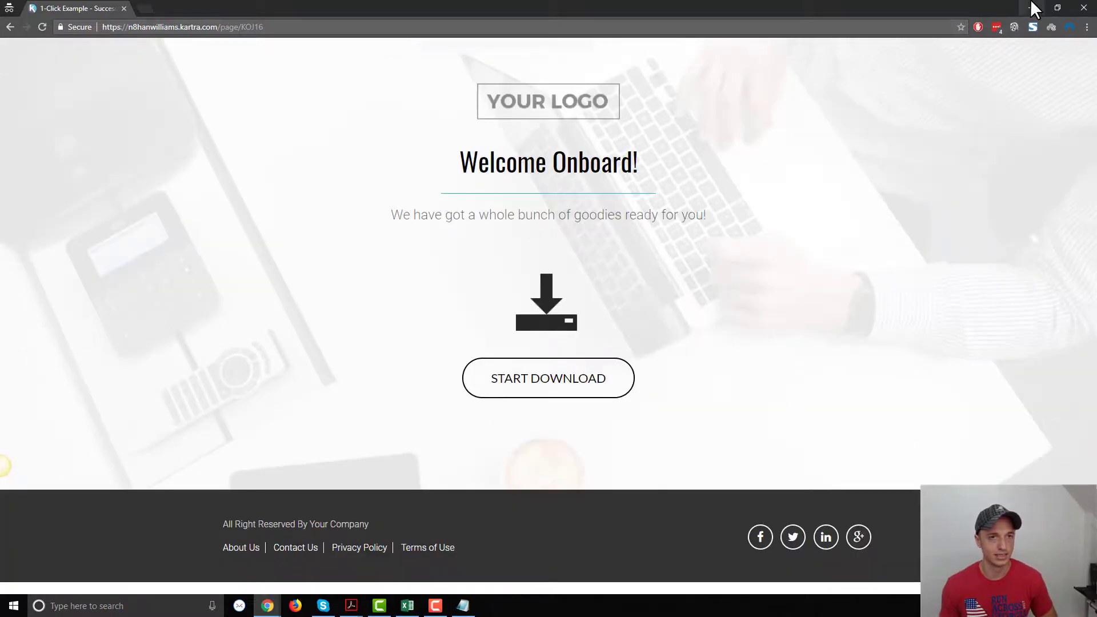
Open My Pages and load the OTO page URL in a private window
left_click(1032, 8)
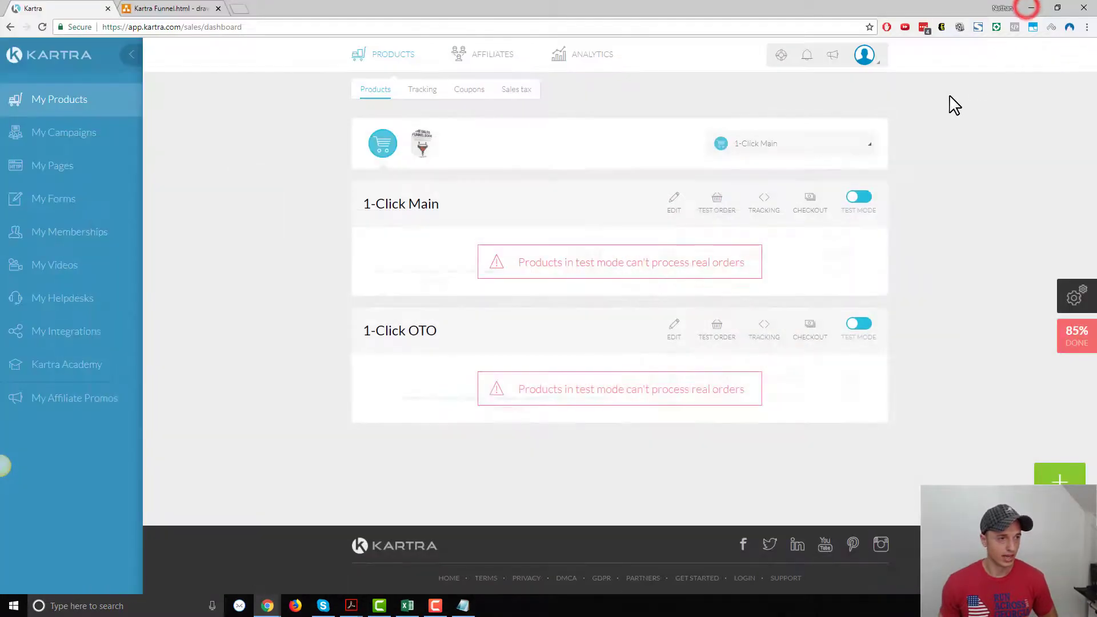
left_click(61, 165)
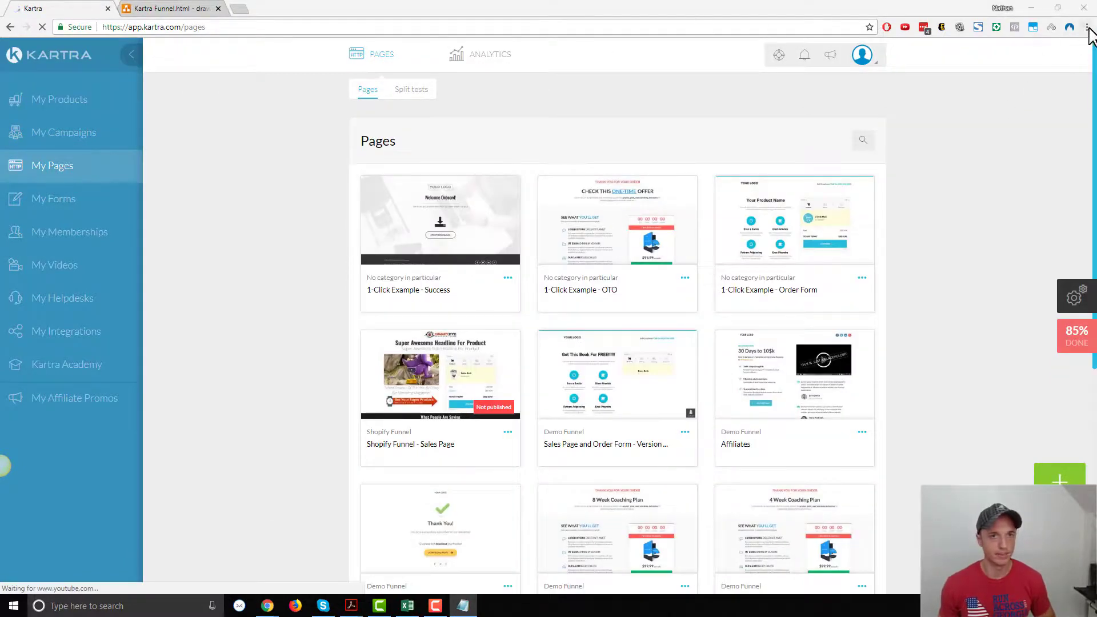
left_click(1089, 32)
left_click(1049, 70)
left_click(494, 27)
type("https://n8hanwilliams.kartra.com/page/YRX15")
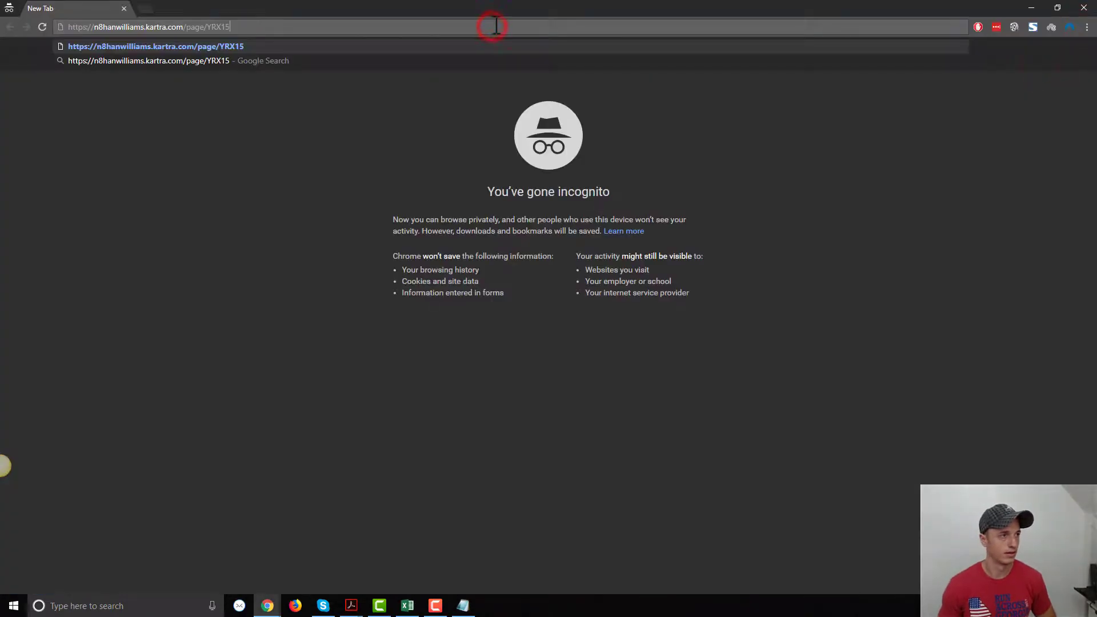
key("Return")
Load the OTO page in maximized Firefox, view the 1-Click OTO checkout, then return to Kartra
left_click(268, 606)
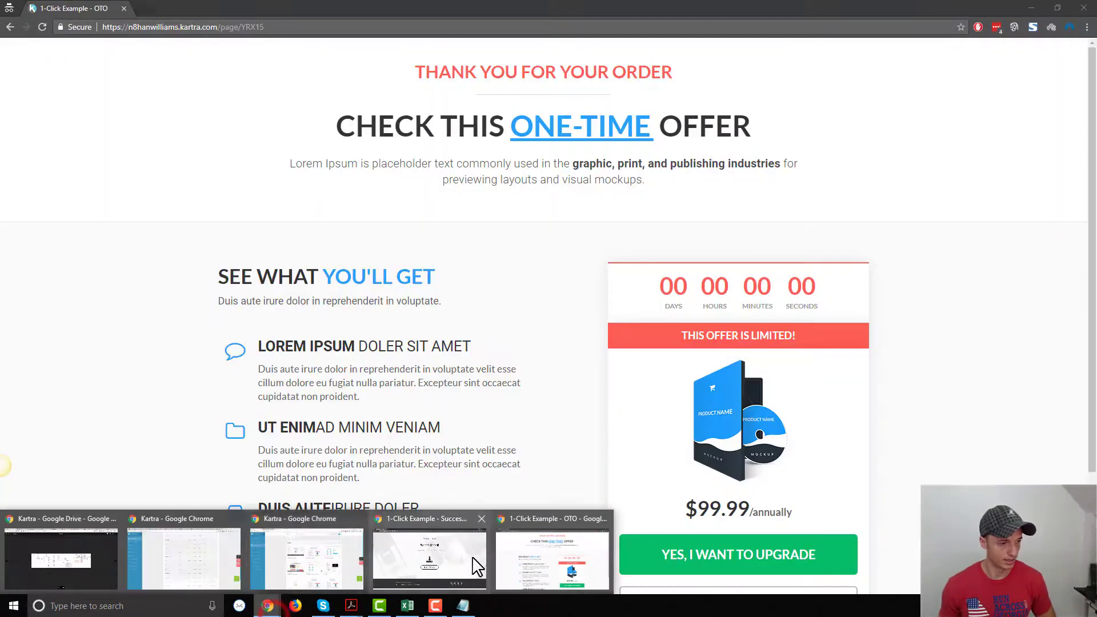
left_click(487, 518)
left_click(496, 522)
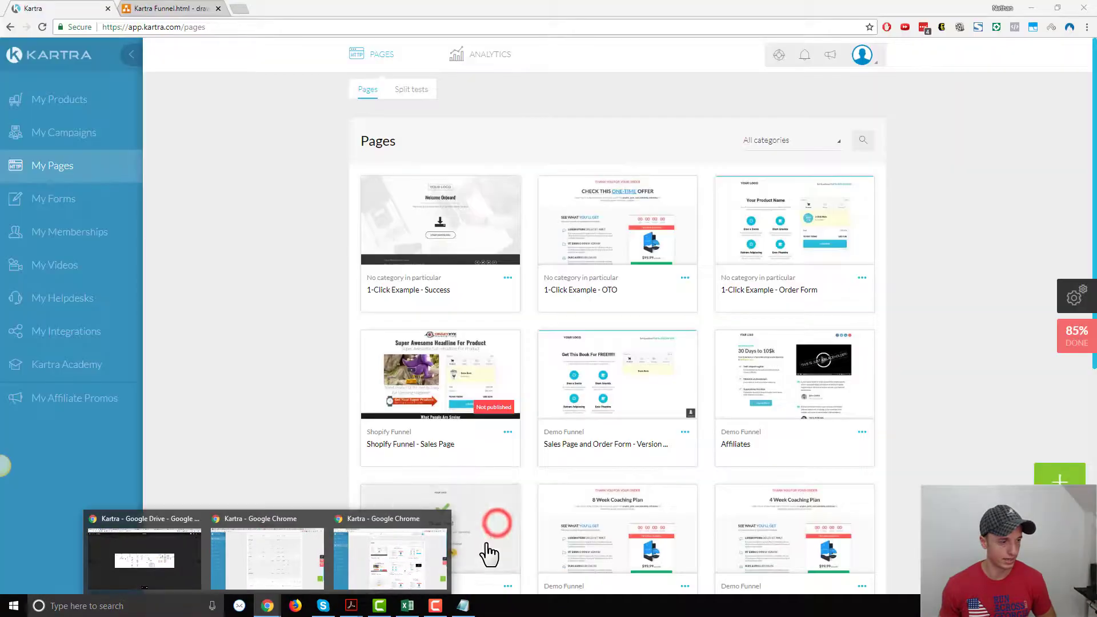
left_click(296, 607)
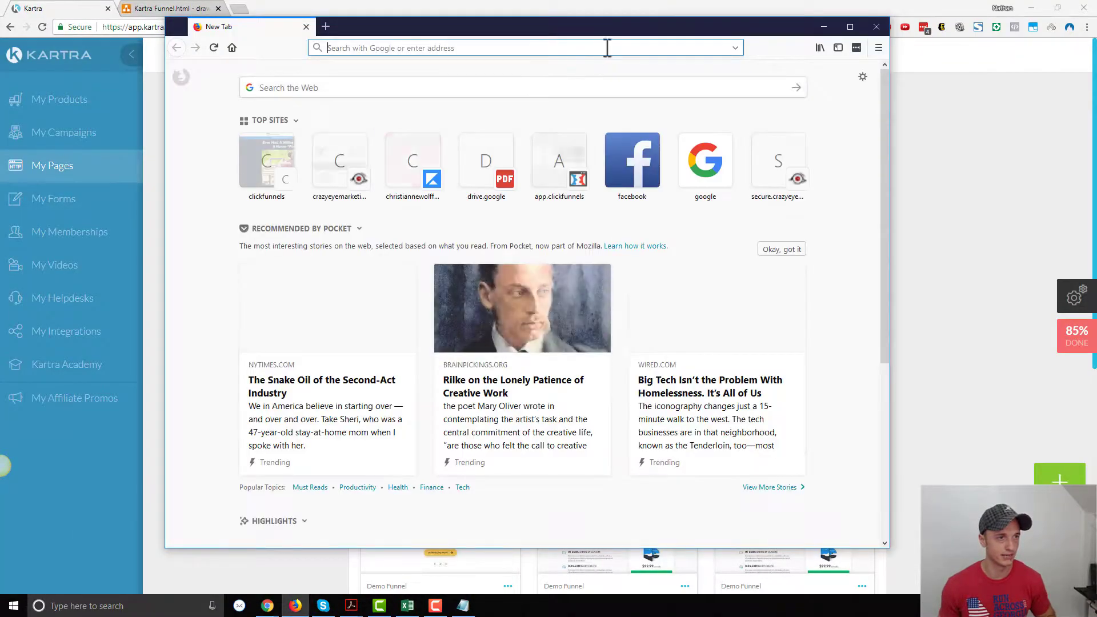
left_click(607, 48)
type("https://n8hanwilliams.kartra.com/page/YRX15")
key("Return")
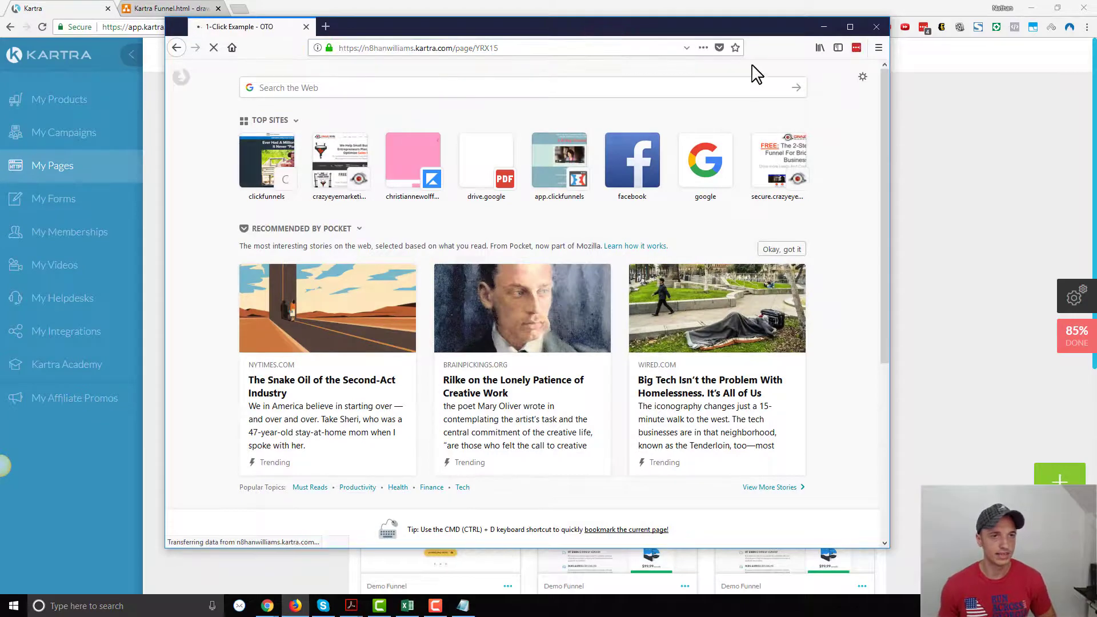
left_click(850, 30)
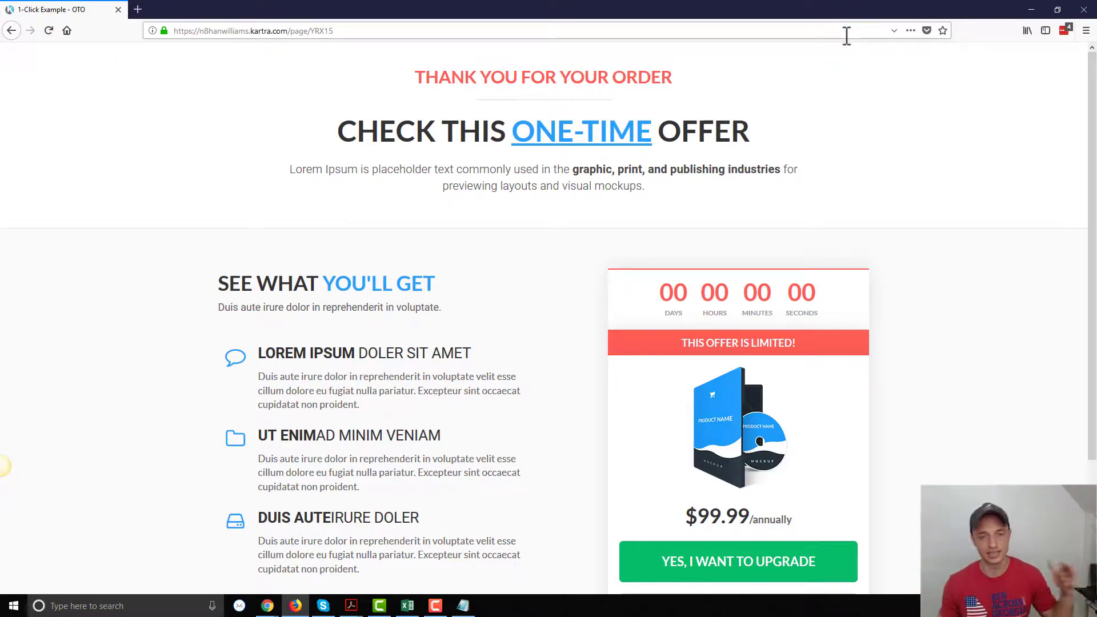
scroll(862, 79, "down", 3)
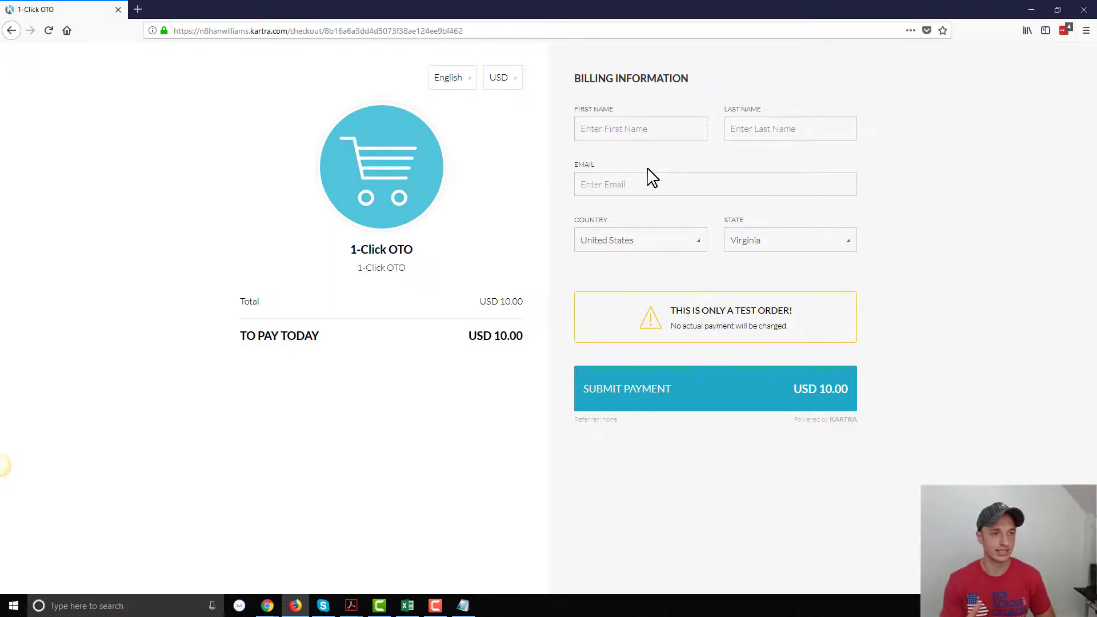
left_click(1029, 9)
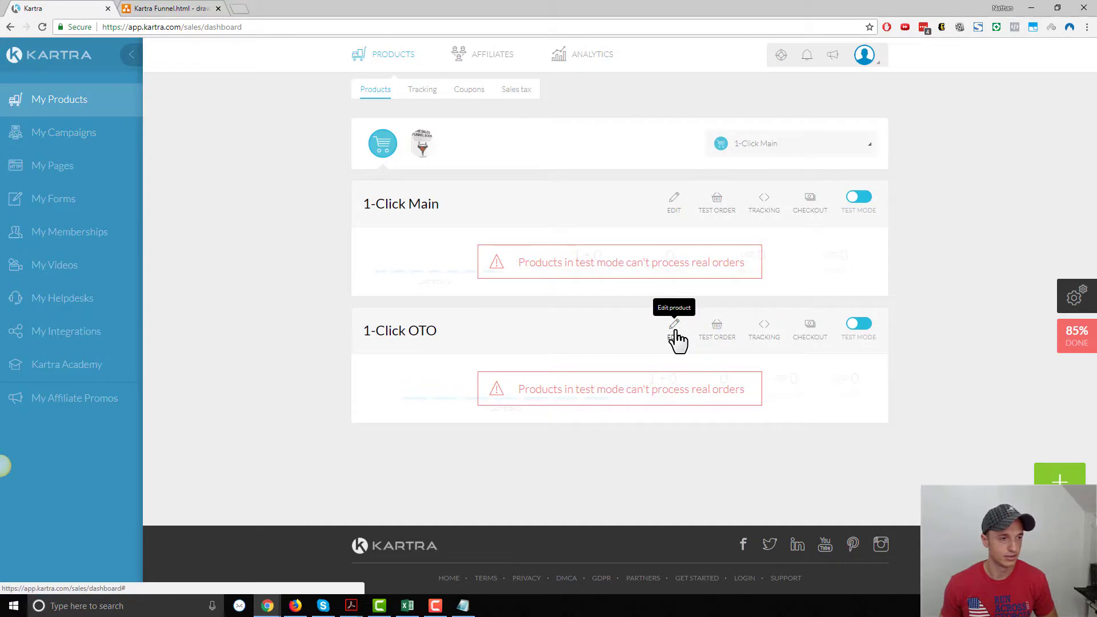
Edit the 1-Click OTO product, saving through pricing and contents to checkout settings
left_click(672, 336)
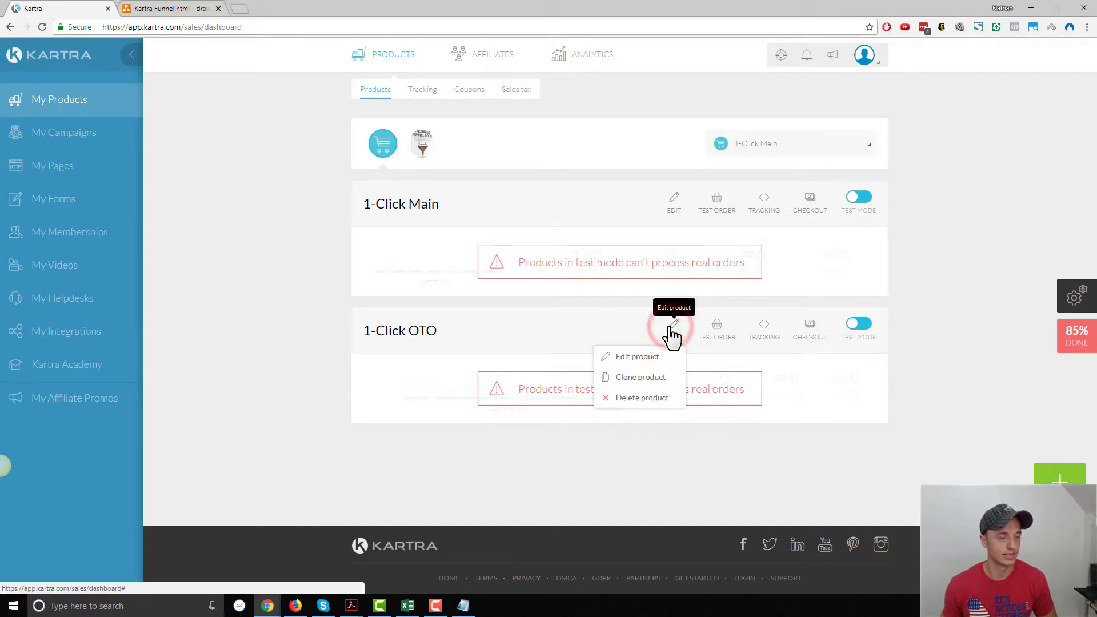
left_click(657, 356)
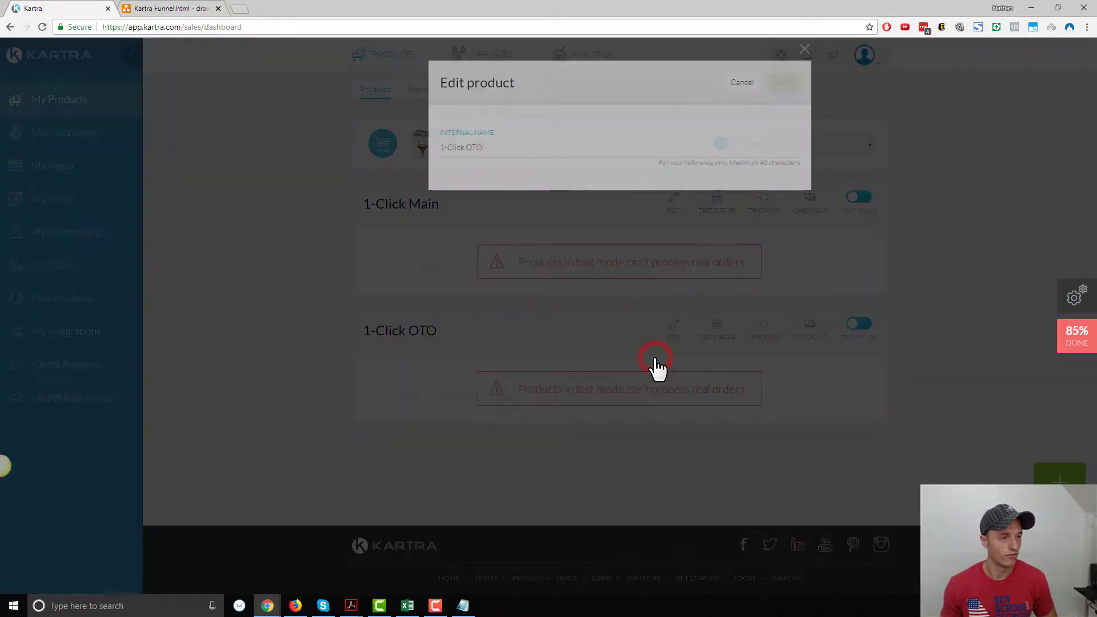
left_click(784, 82)
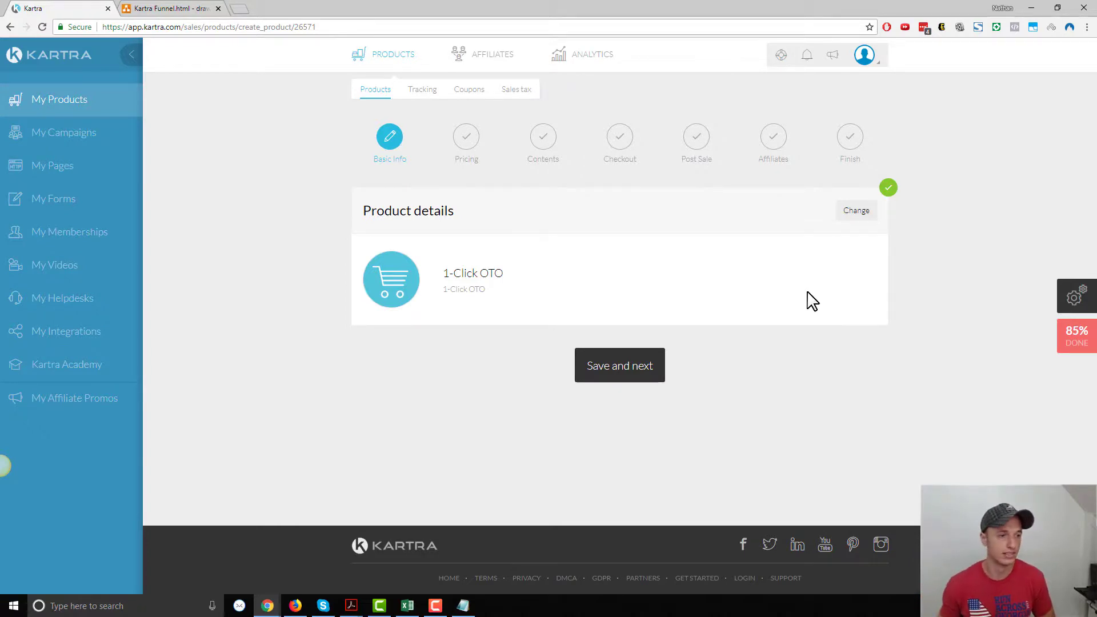
left_click(595, 368)
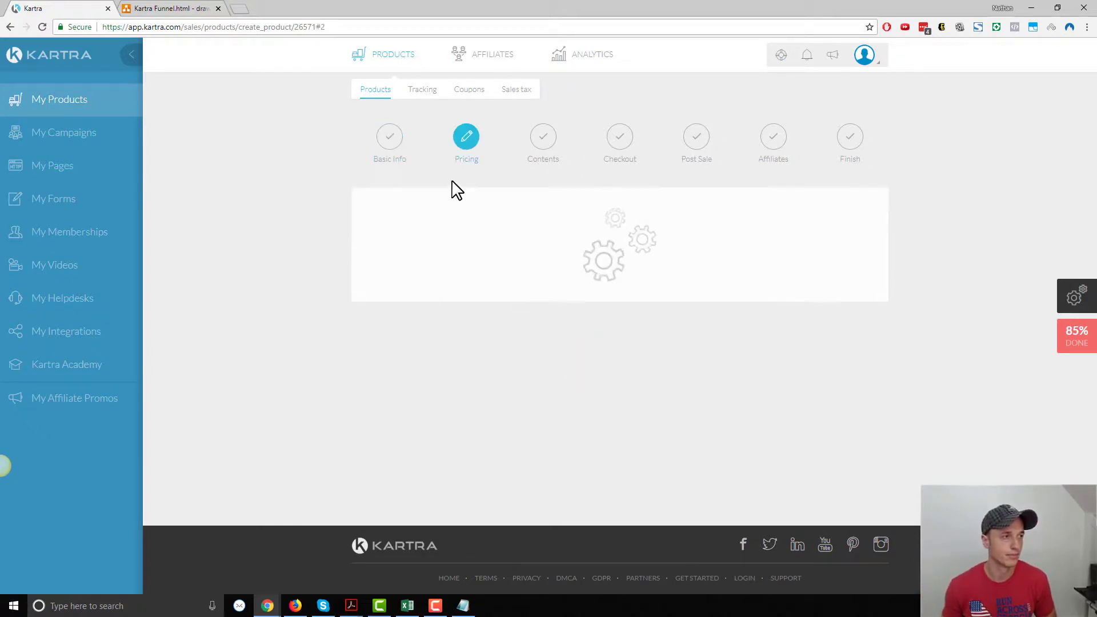
scroll(719, 223, "down", 5)
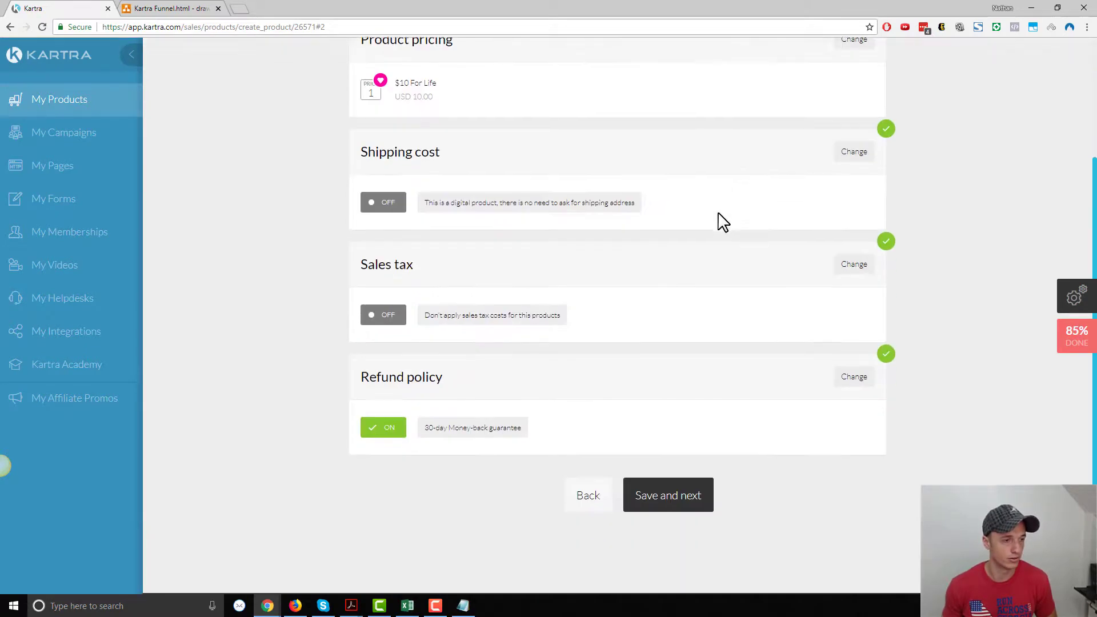
left_click(689, 430)
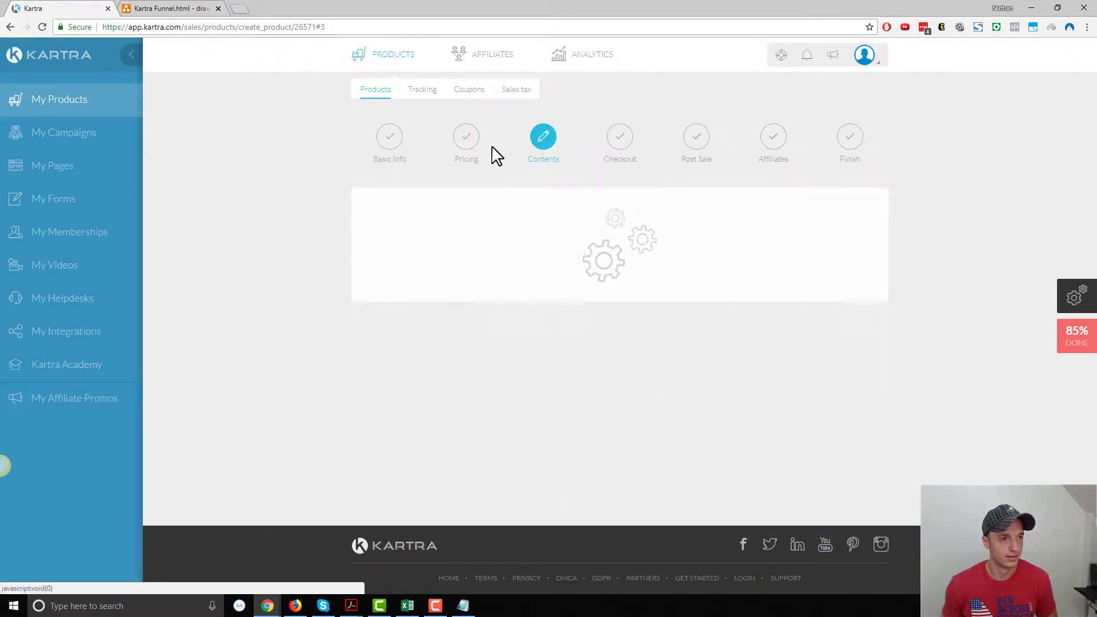
left_click(698, 343)
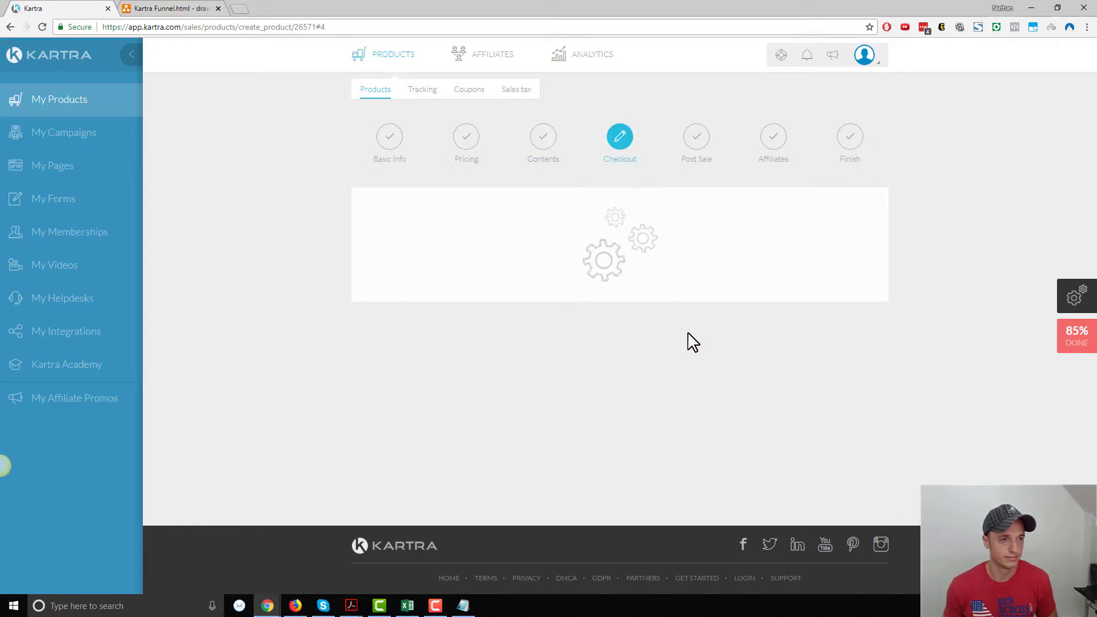
Highlight the look & feel and header logo settings, comparing against the Firefox checkout
left_click_drag(367, 211, 575, 218)
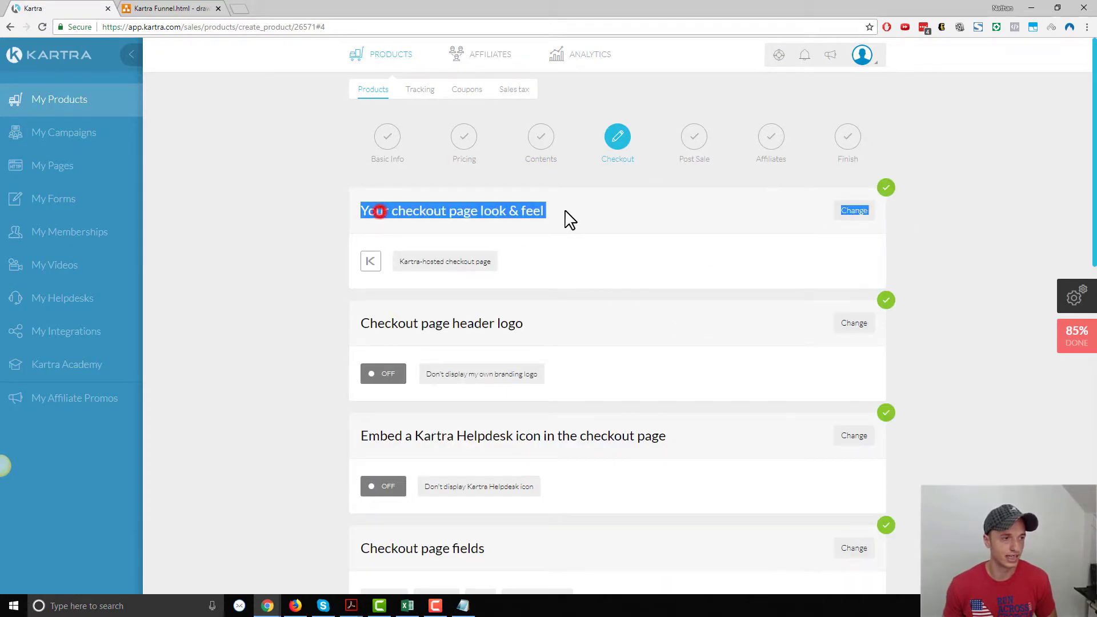
left_click(583, 210)
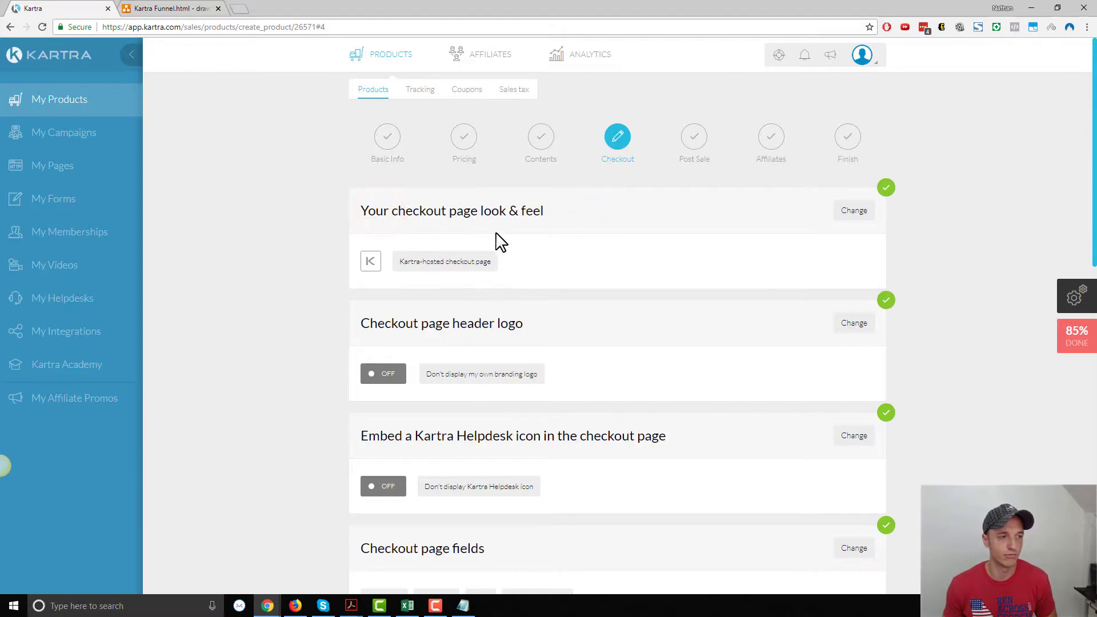
left_click(296, 606)
left_click(1031, 9)
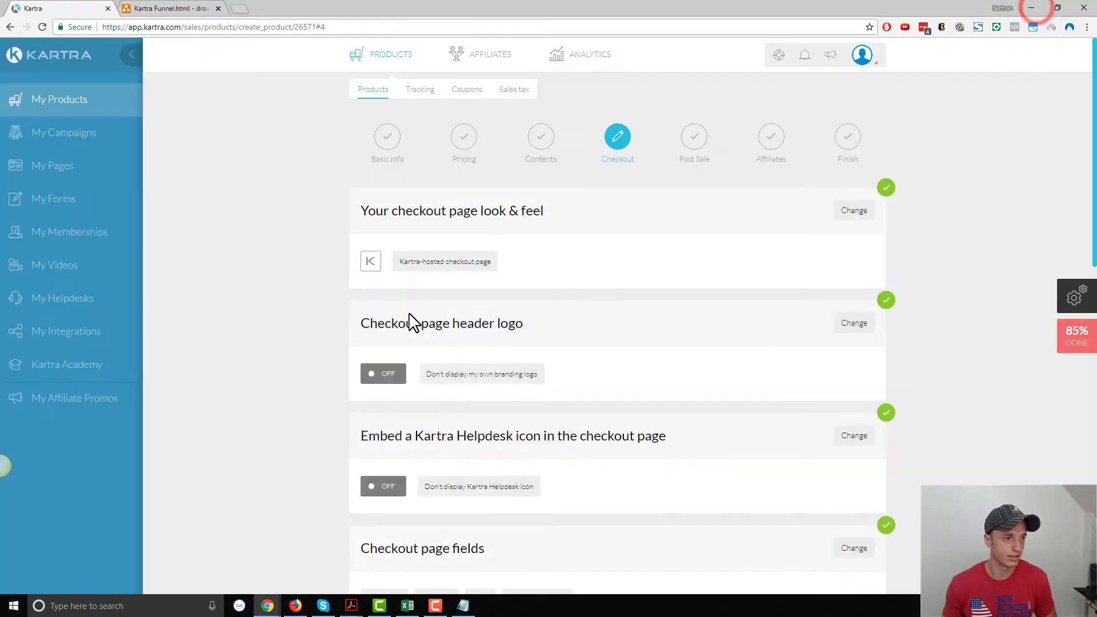
left_click_drag(382, 319, 525, 329)
left_click(534, 326)
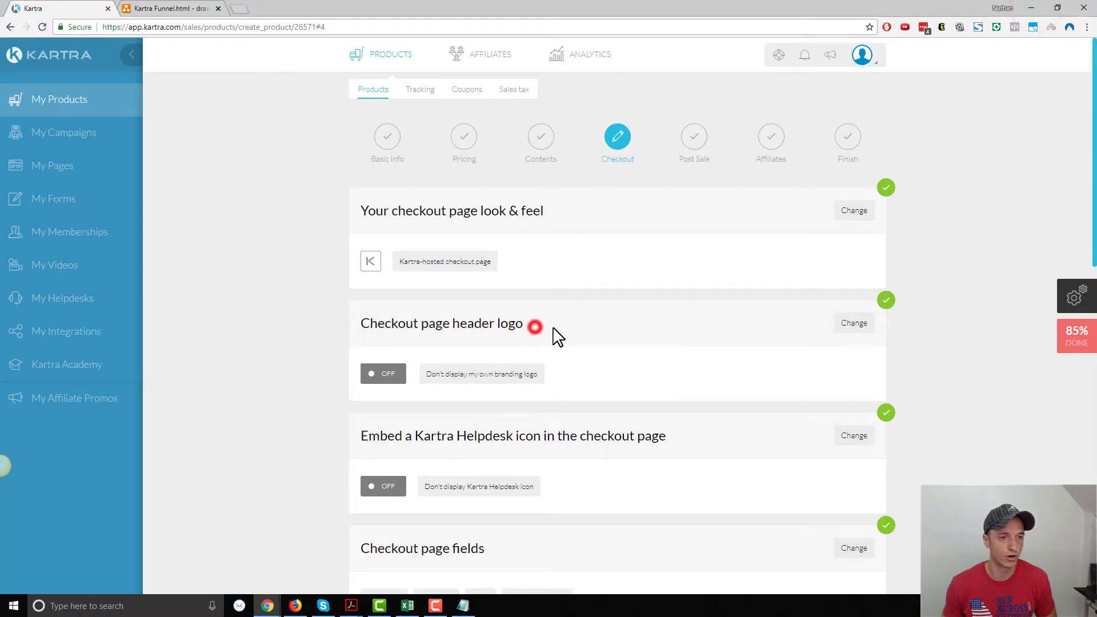
Cycle through three checkout look & feel templates, then return to the funnel diagram
left_click(854, 210)
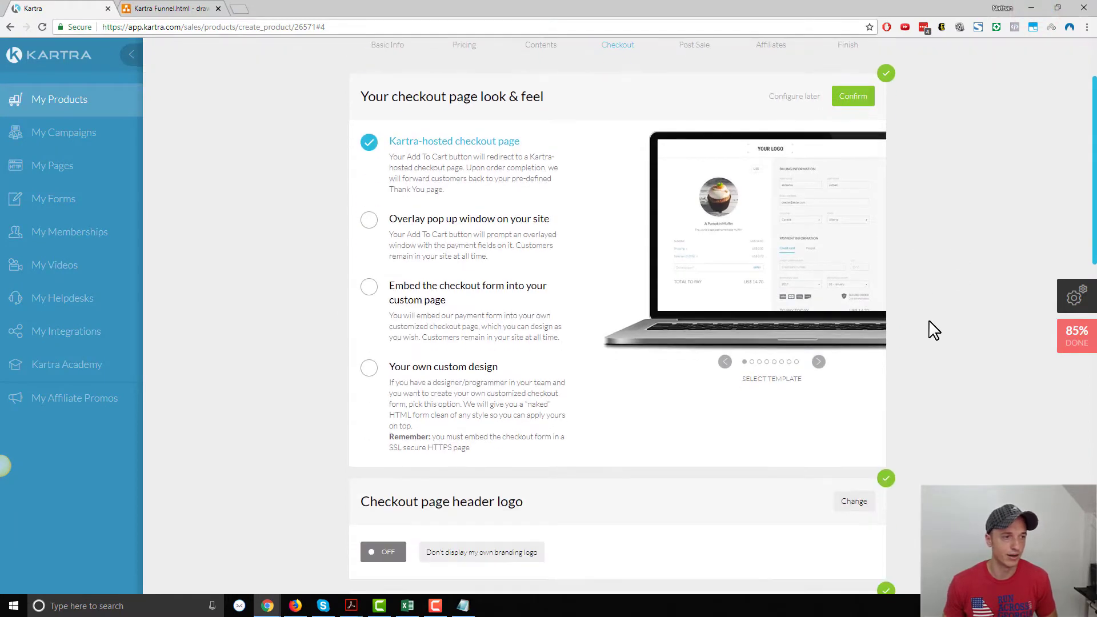
left_click(818, 362)
left_click(818, 361)
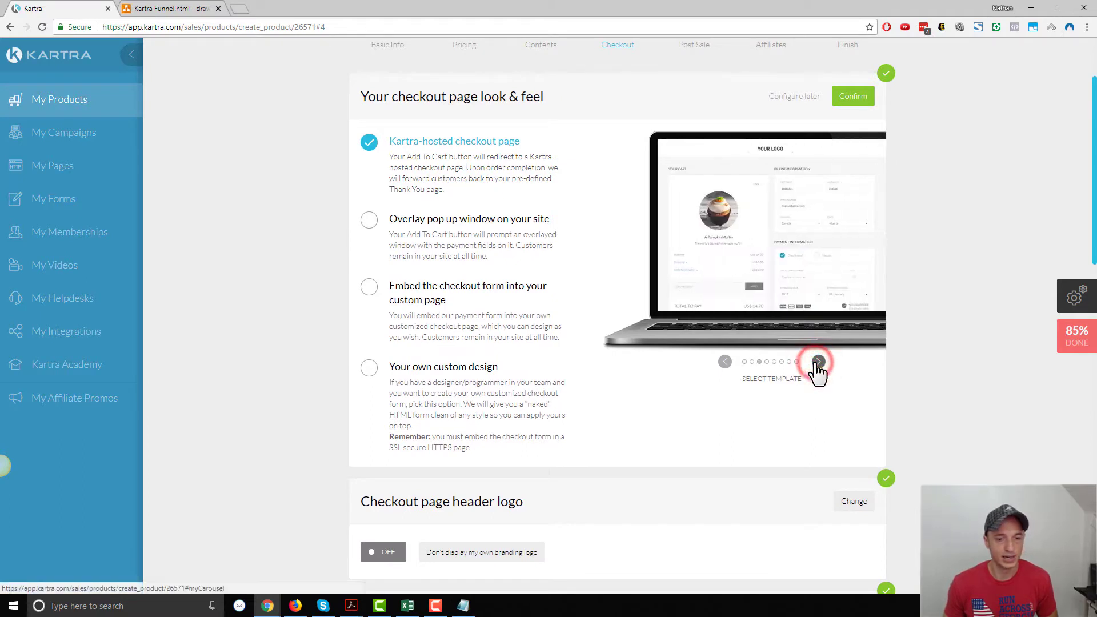
left_click(818, 361)
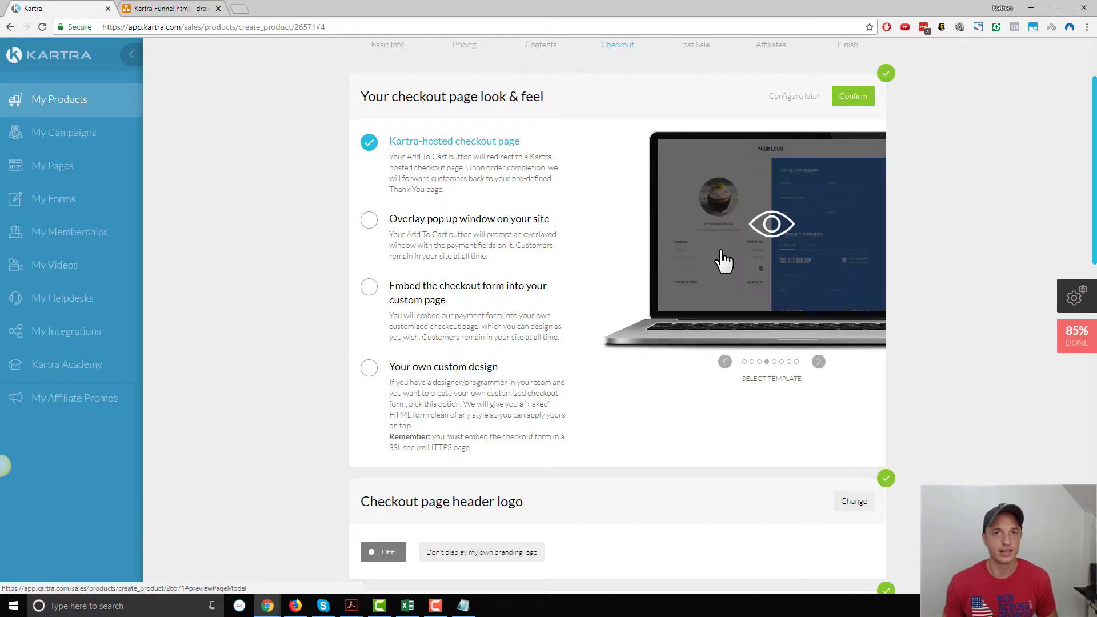
left_click(183, 8)
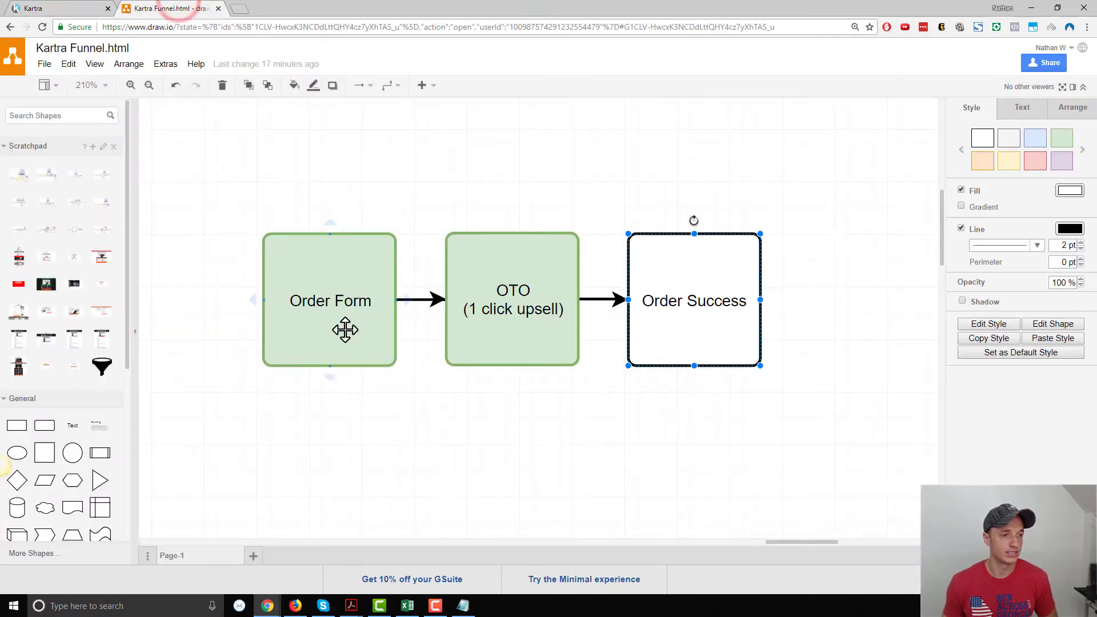